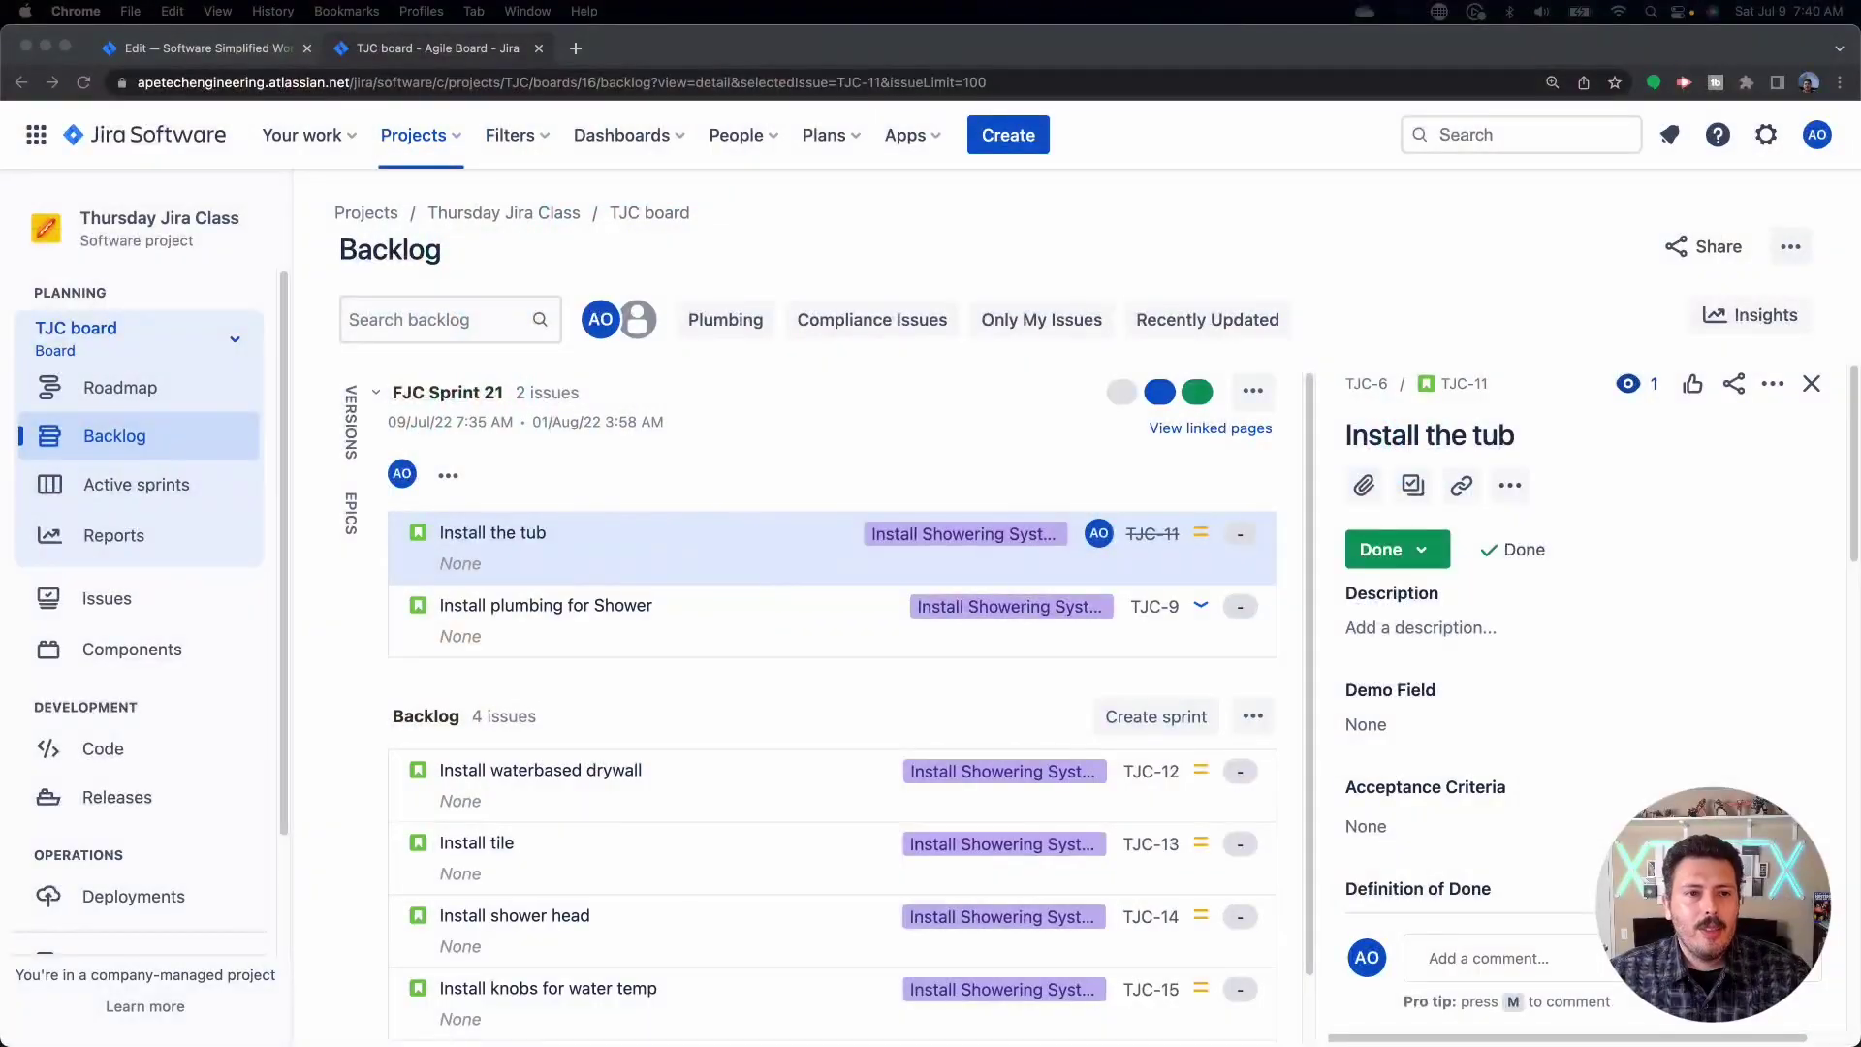
In a new tab, search Google for 'slack integration with jira' and scroll through the results.
click(576, 48)
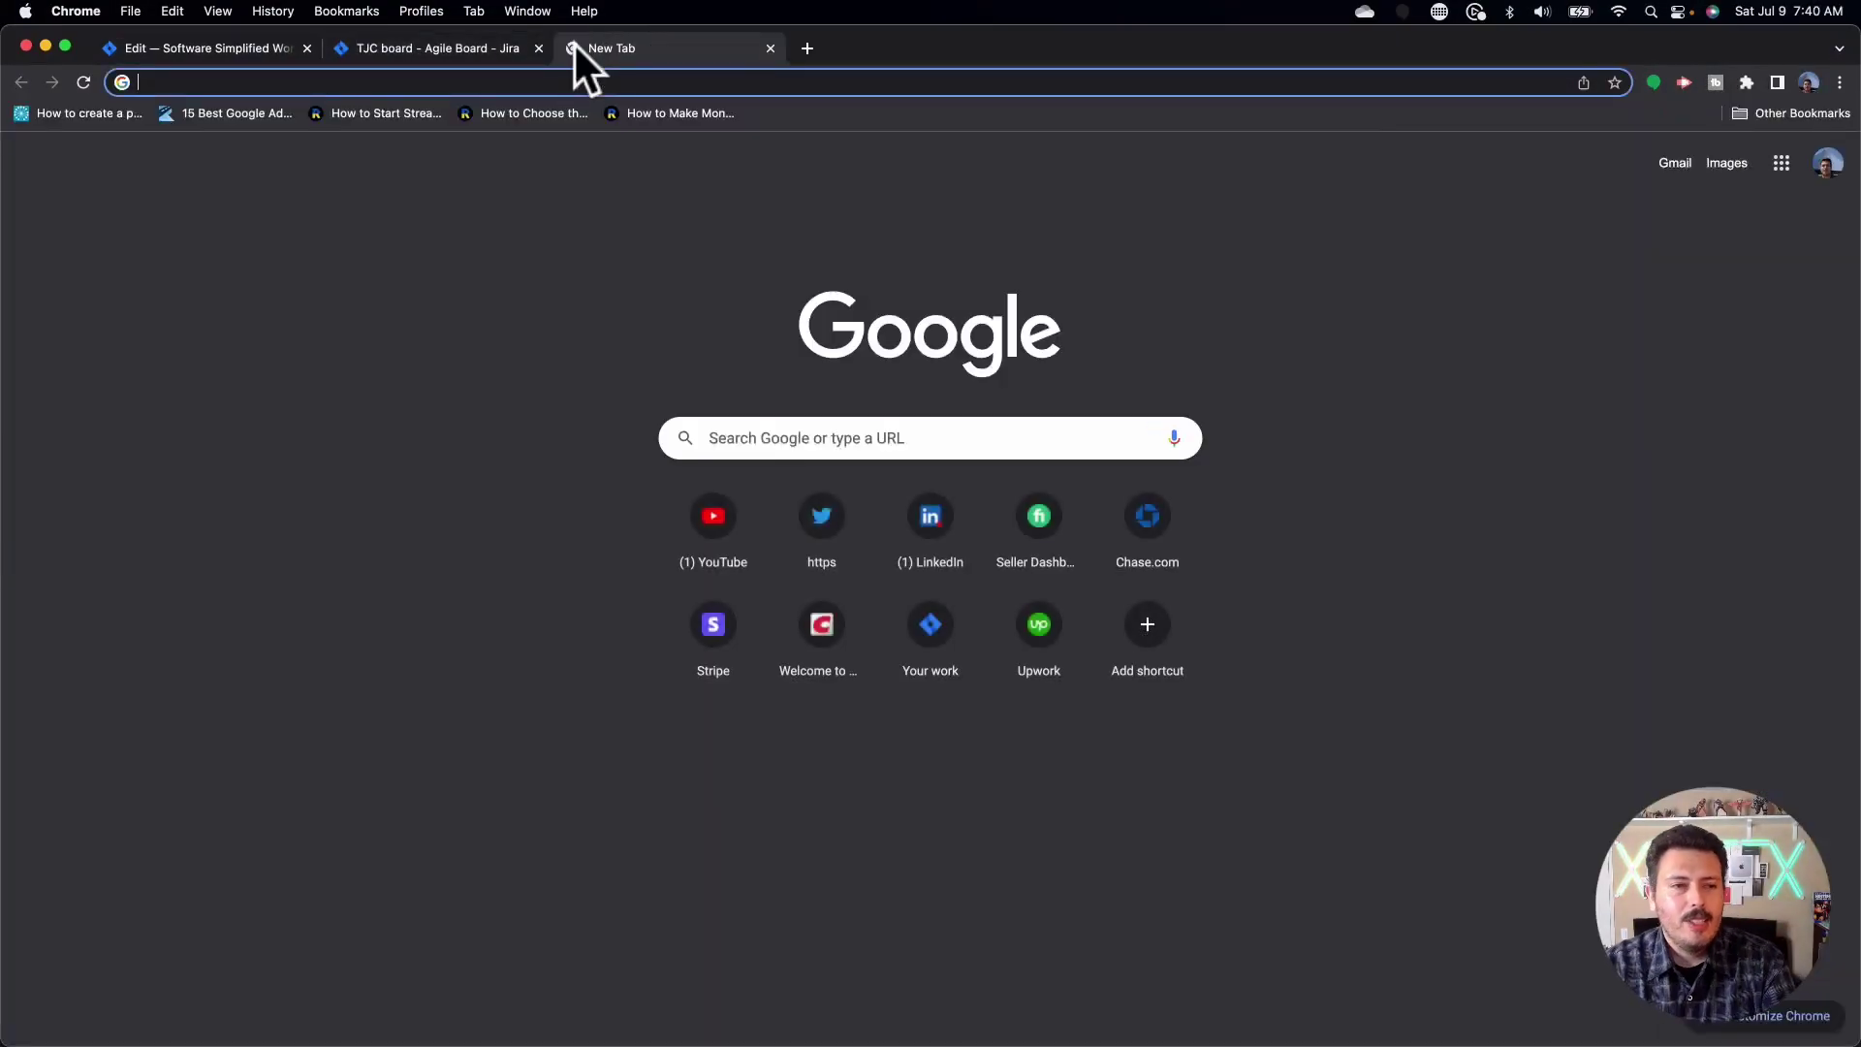
text(slack integra)
key(Down)
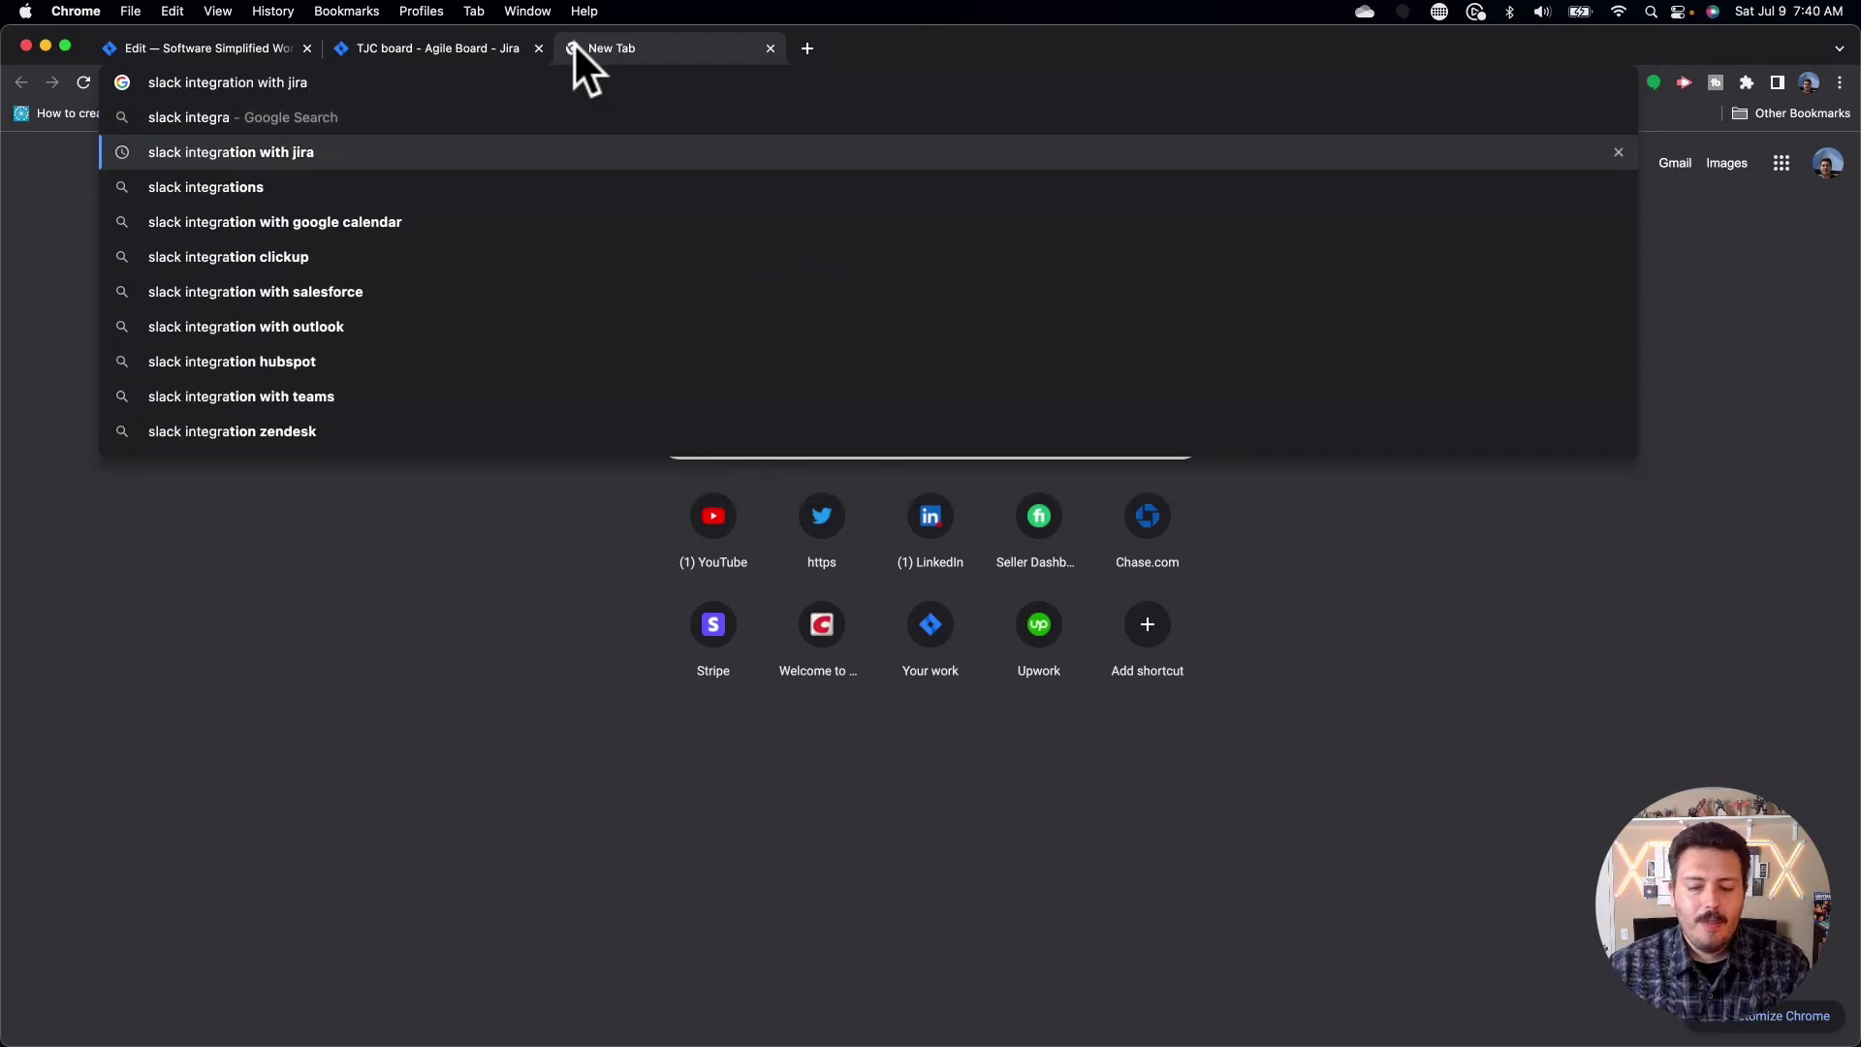
key(Return)
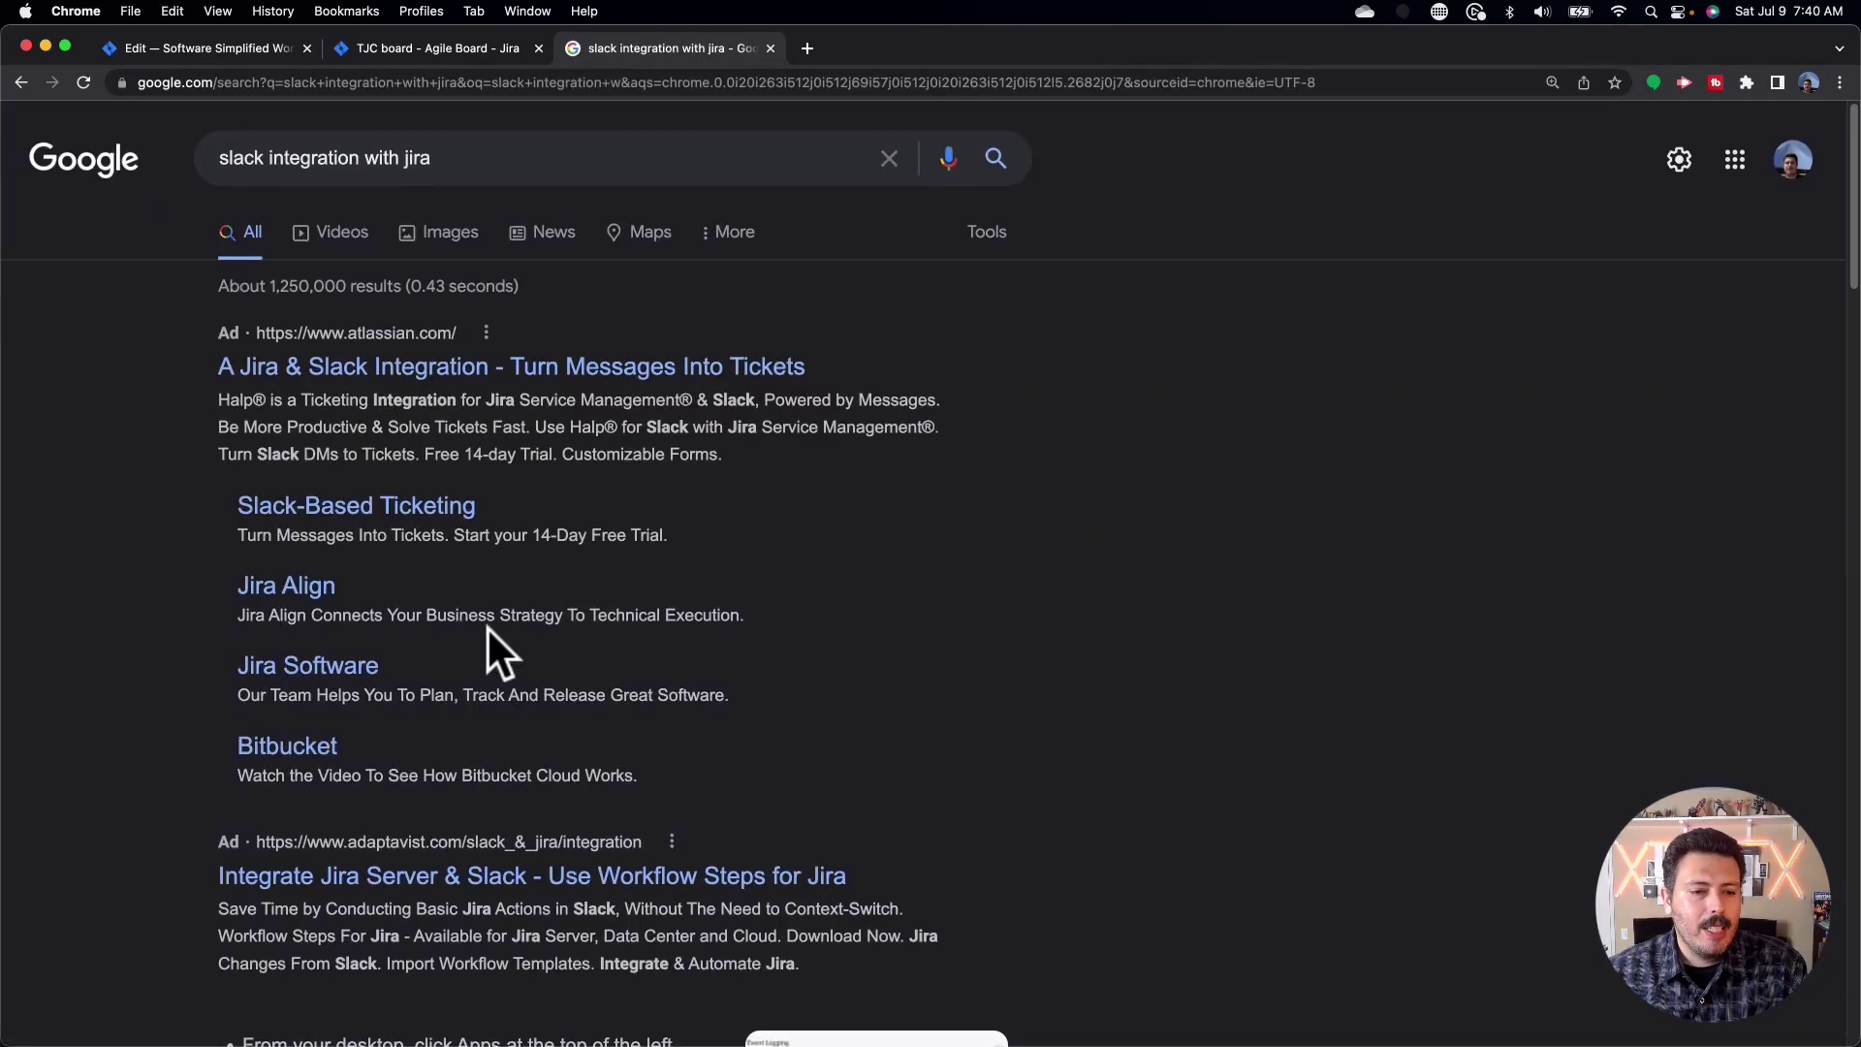
scroll(487, 626, down, 6)
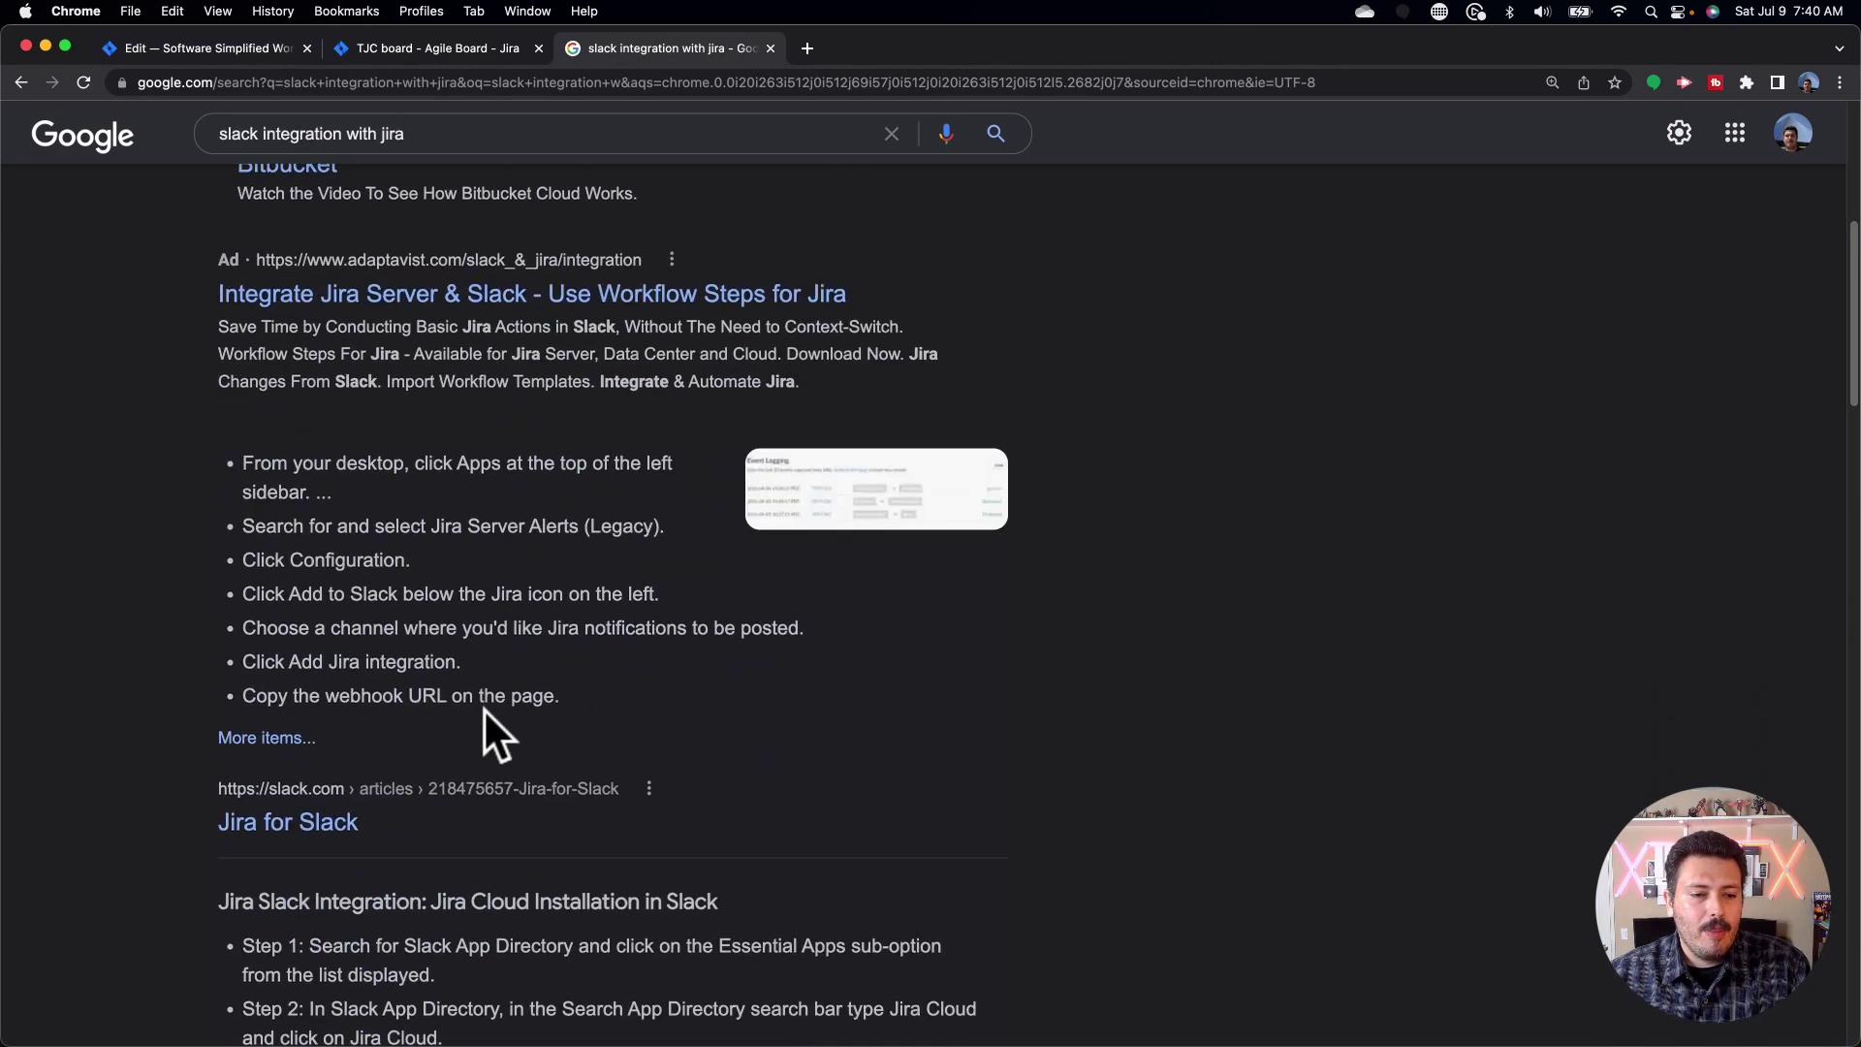
Open the Jira for Slack help article and scroll to 'Set up the Jira Cloud app'.
click(279, 832)
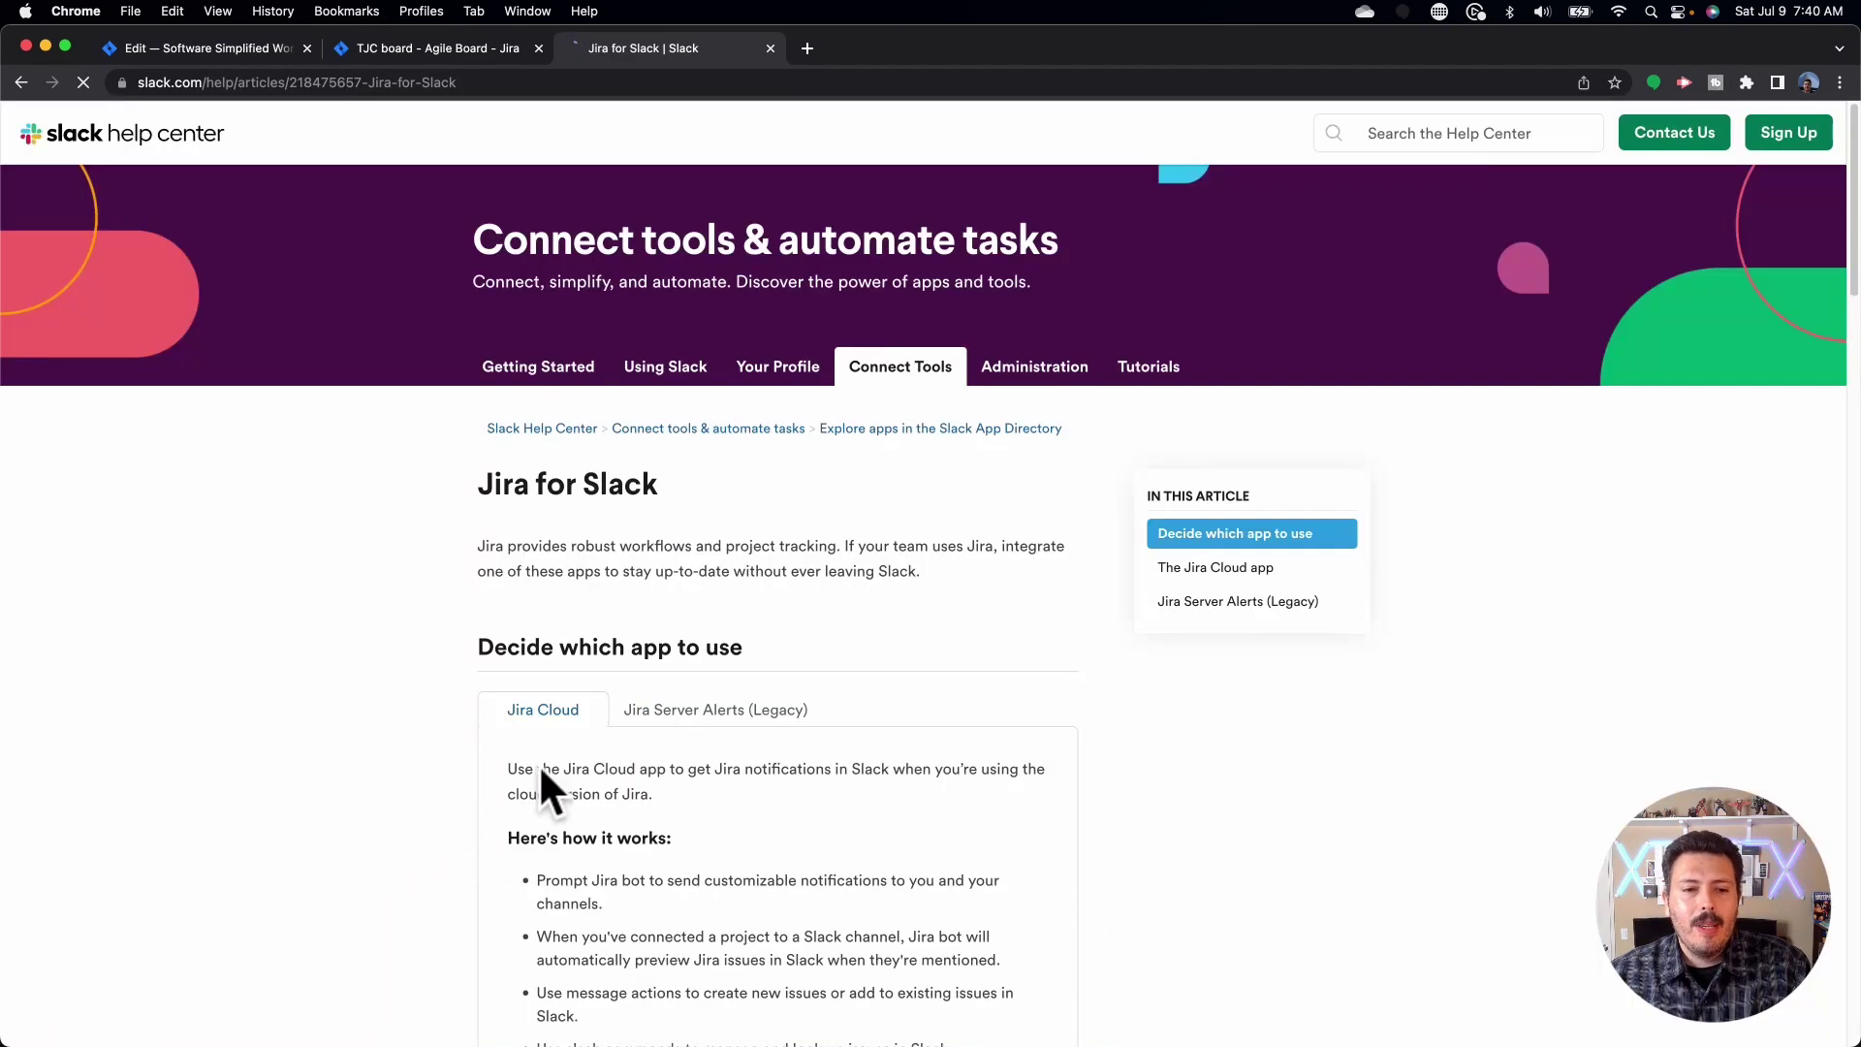
scroll(613, 737, down, 2)
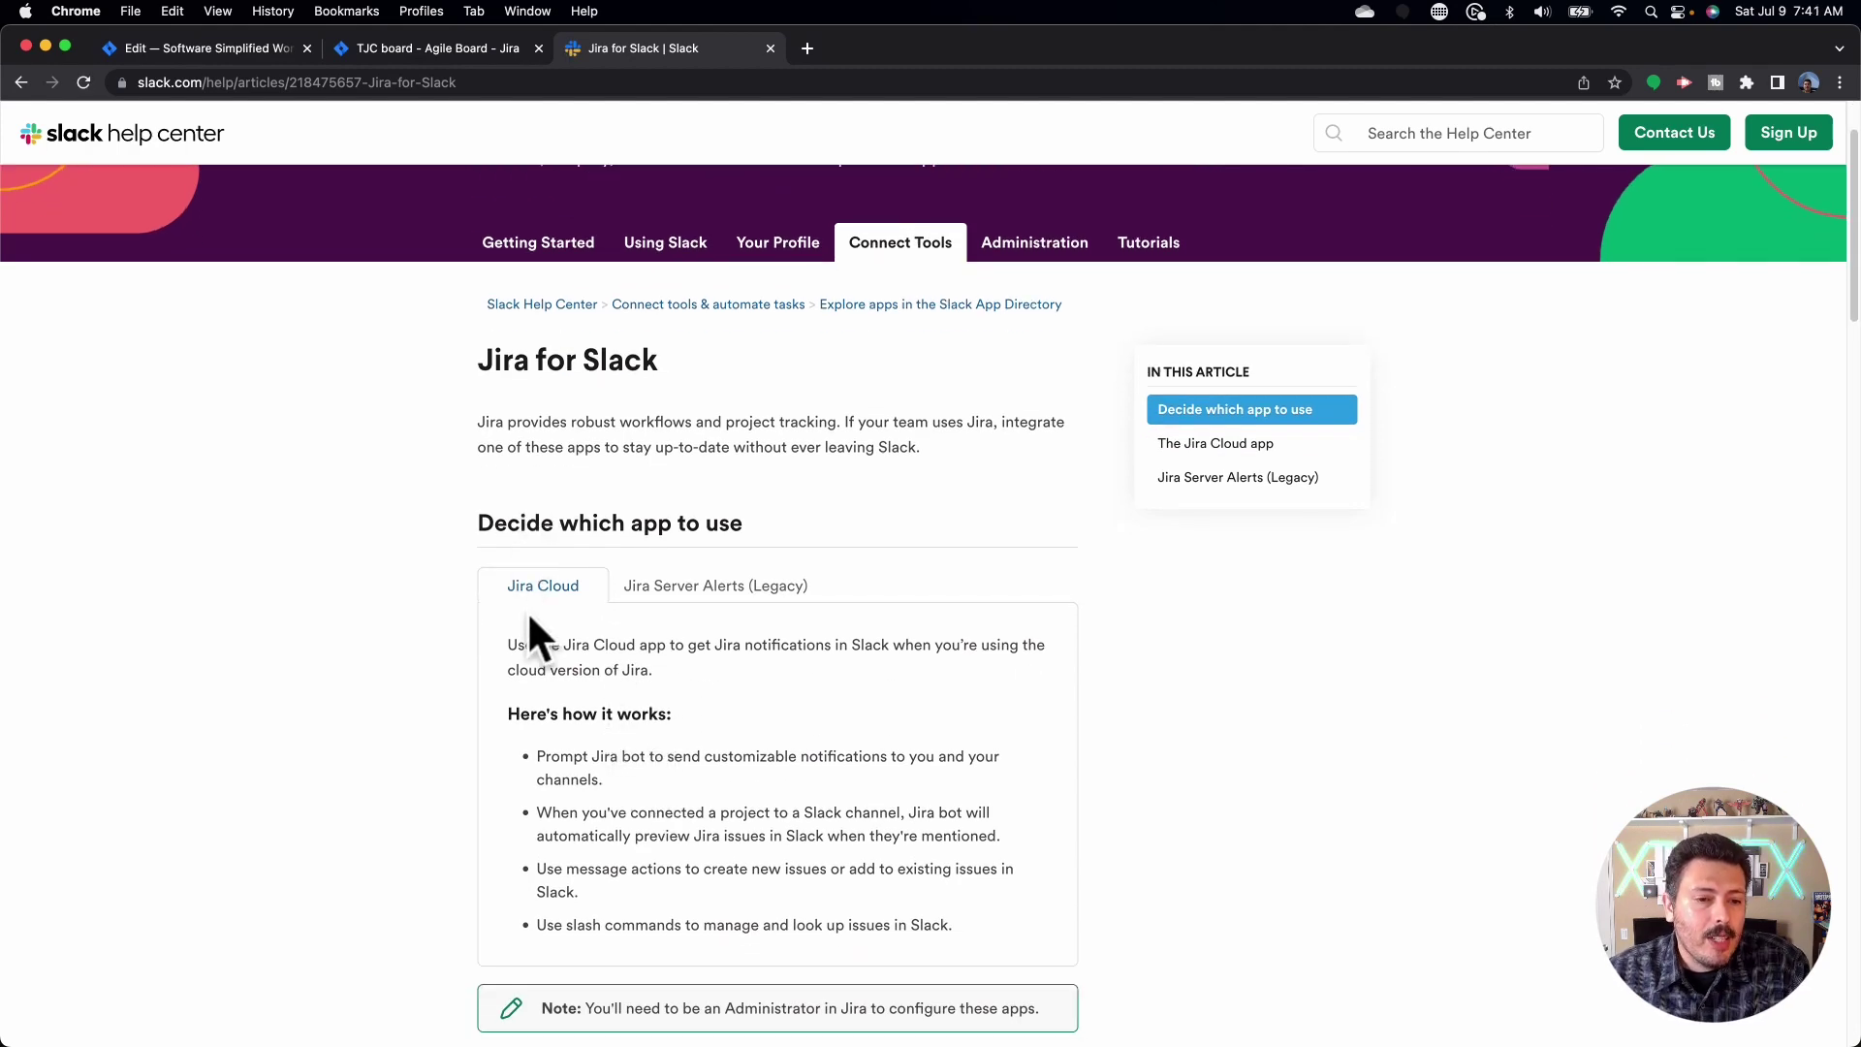
scroll(532, 630, down, 10)
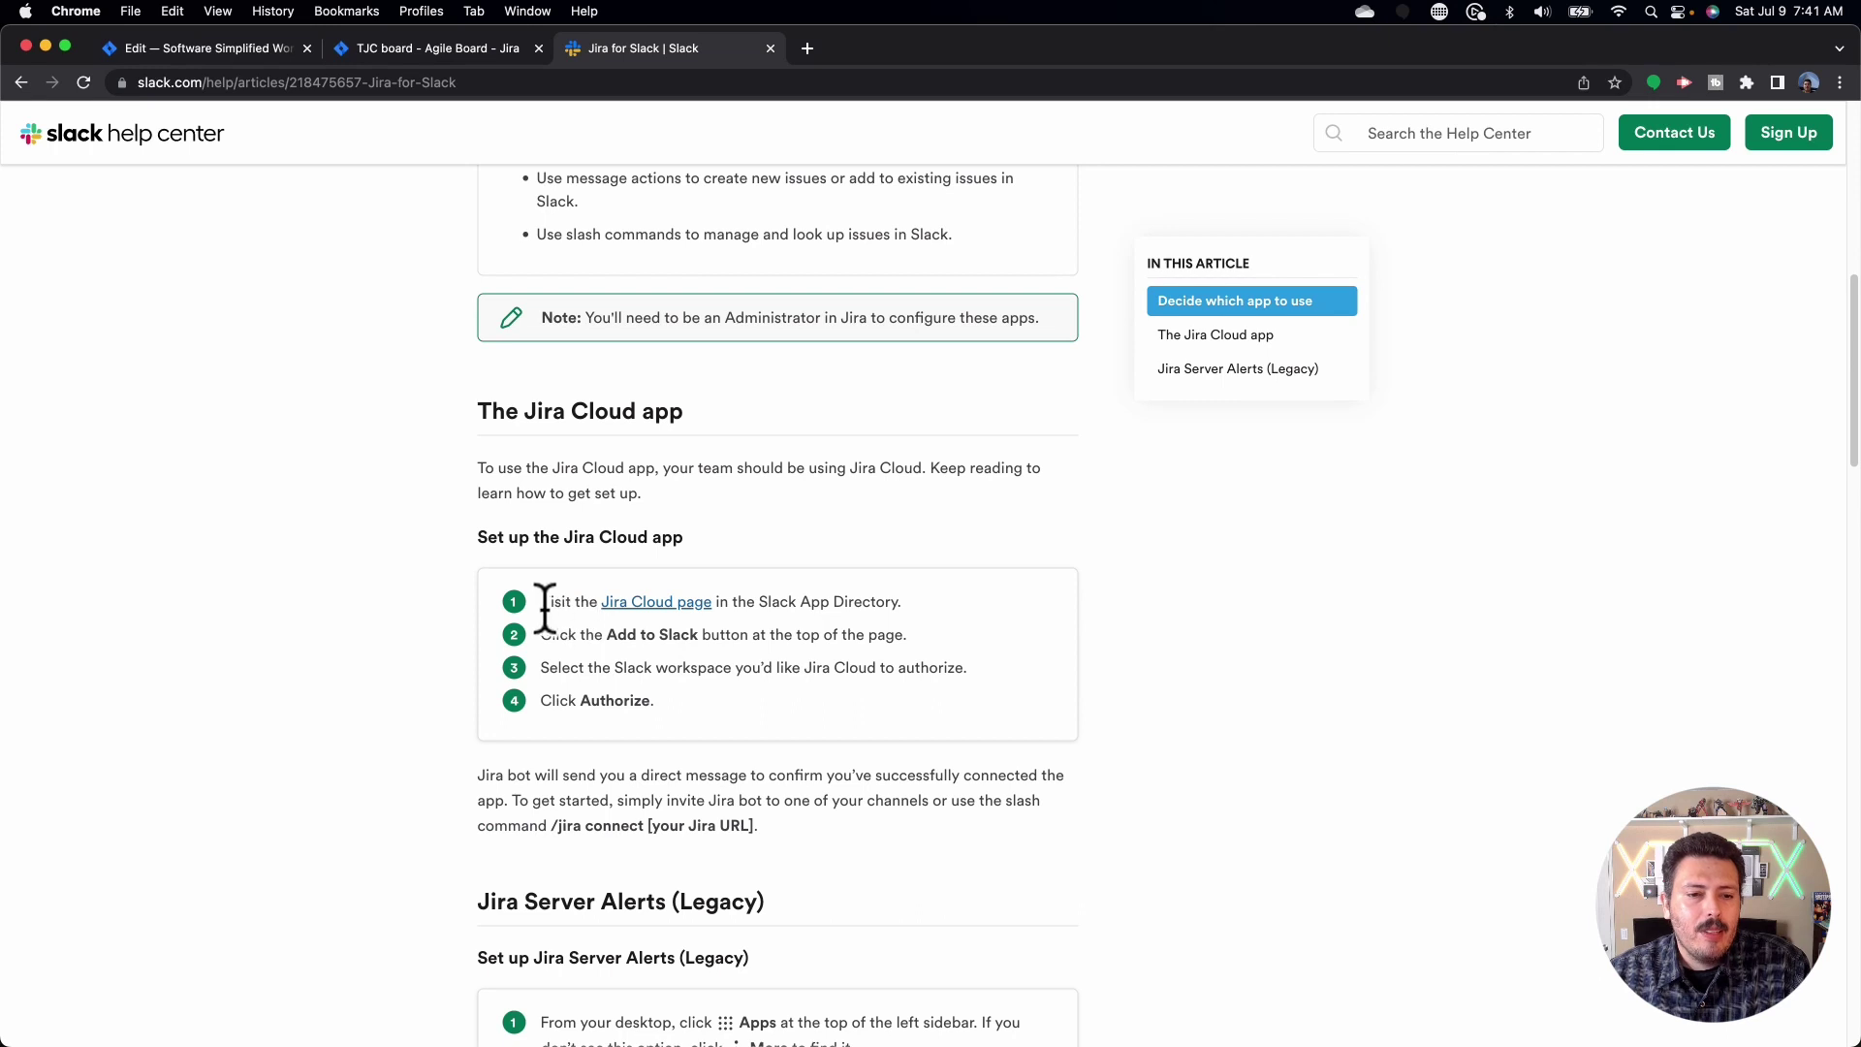
click(653, 607)
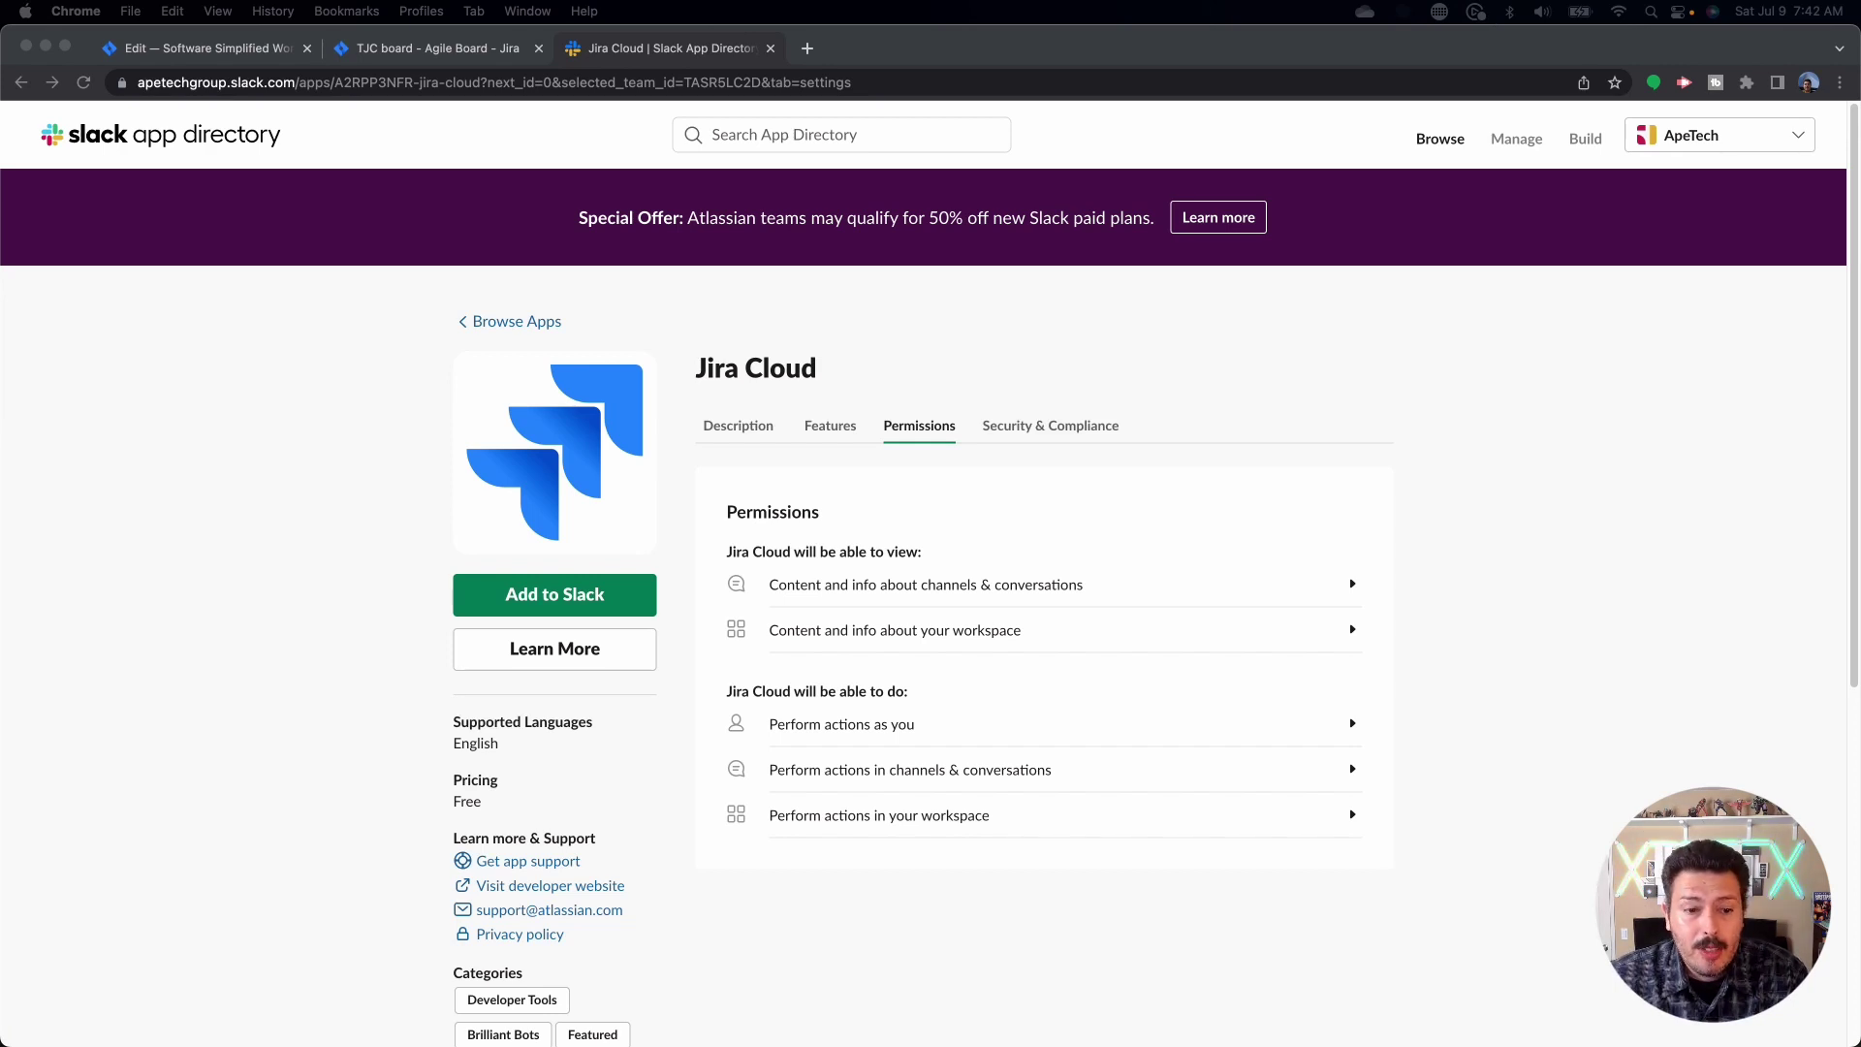
Add Jira Cloud to the ApeTech workspace and allow its requested permissions.
click(611, 601)
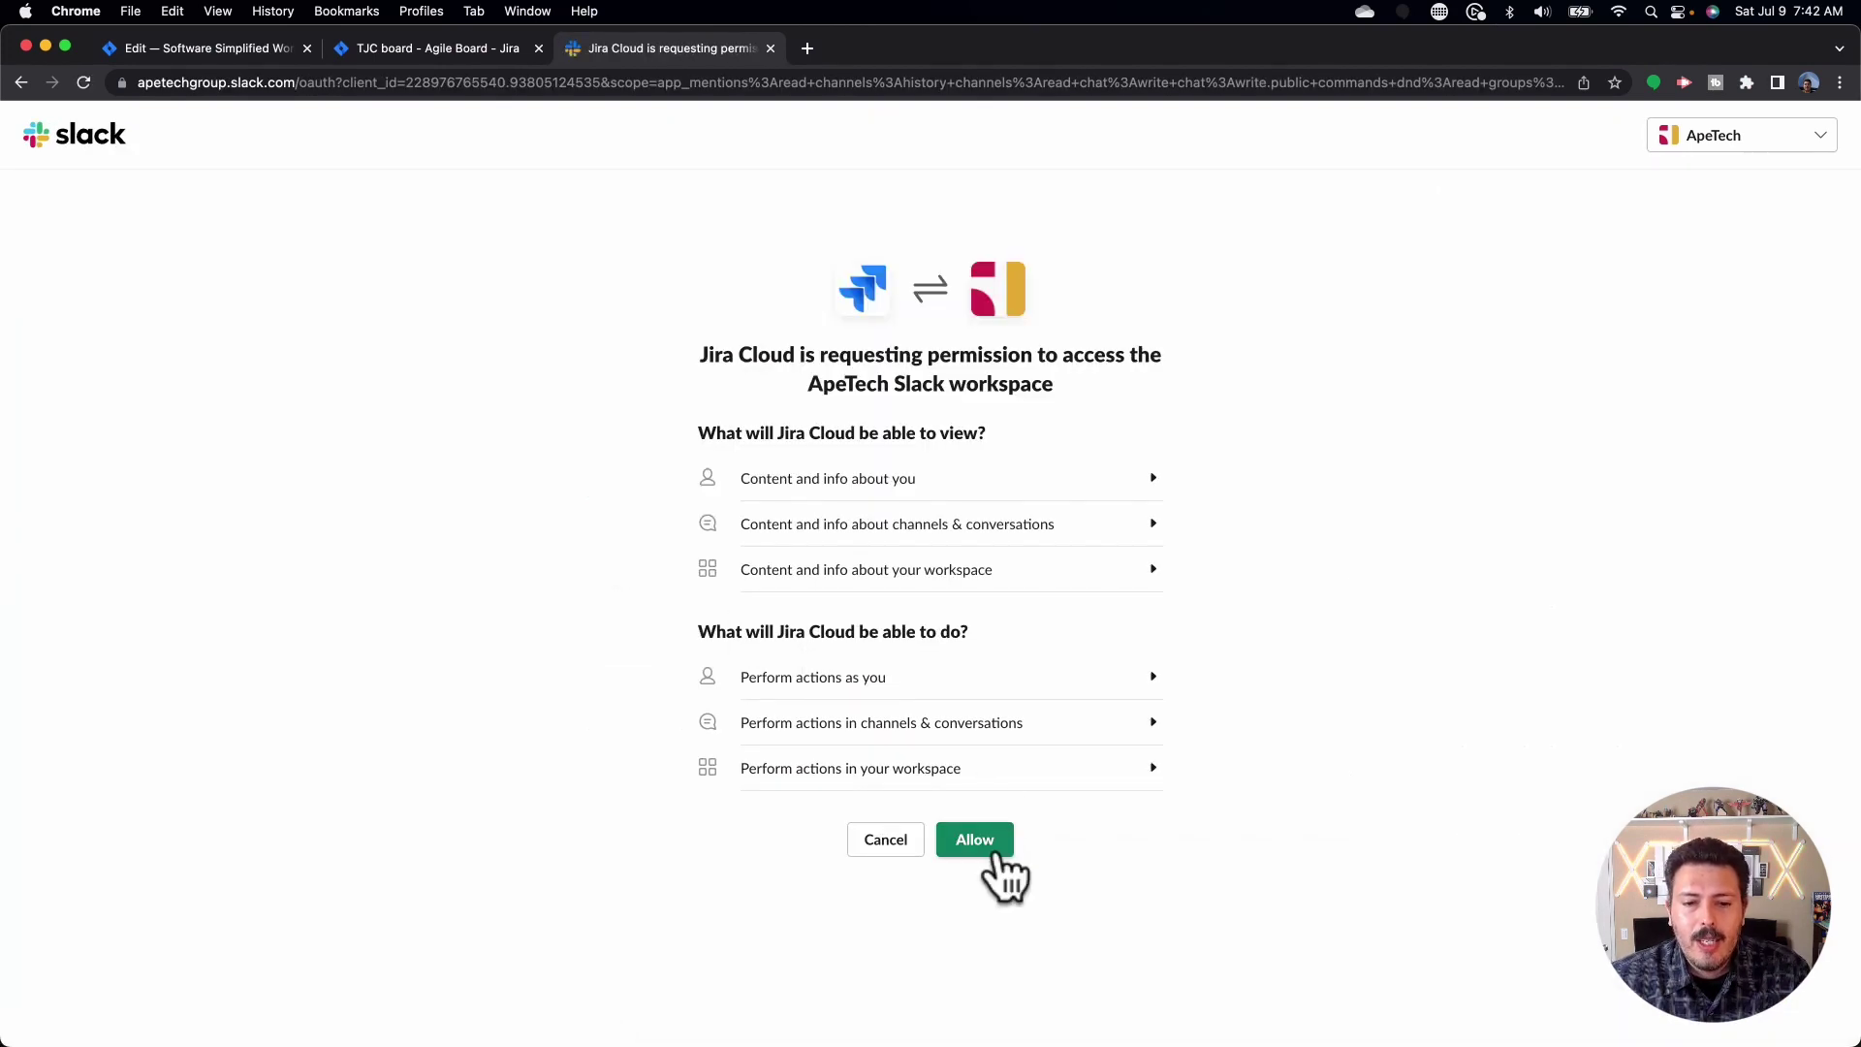
click(996, 852)
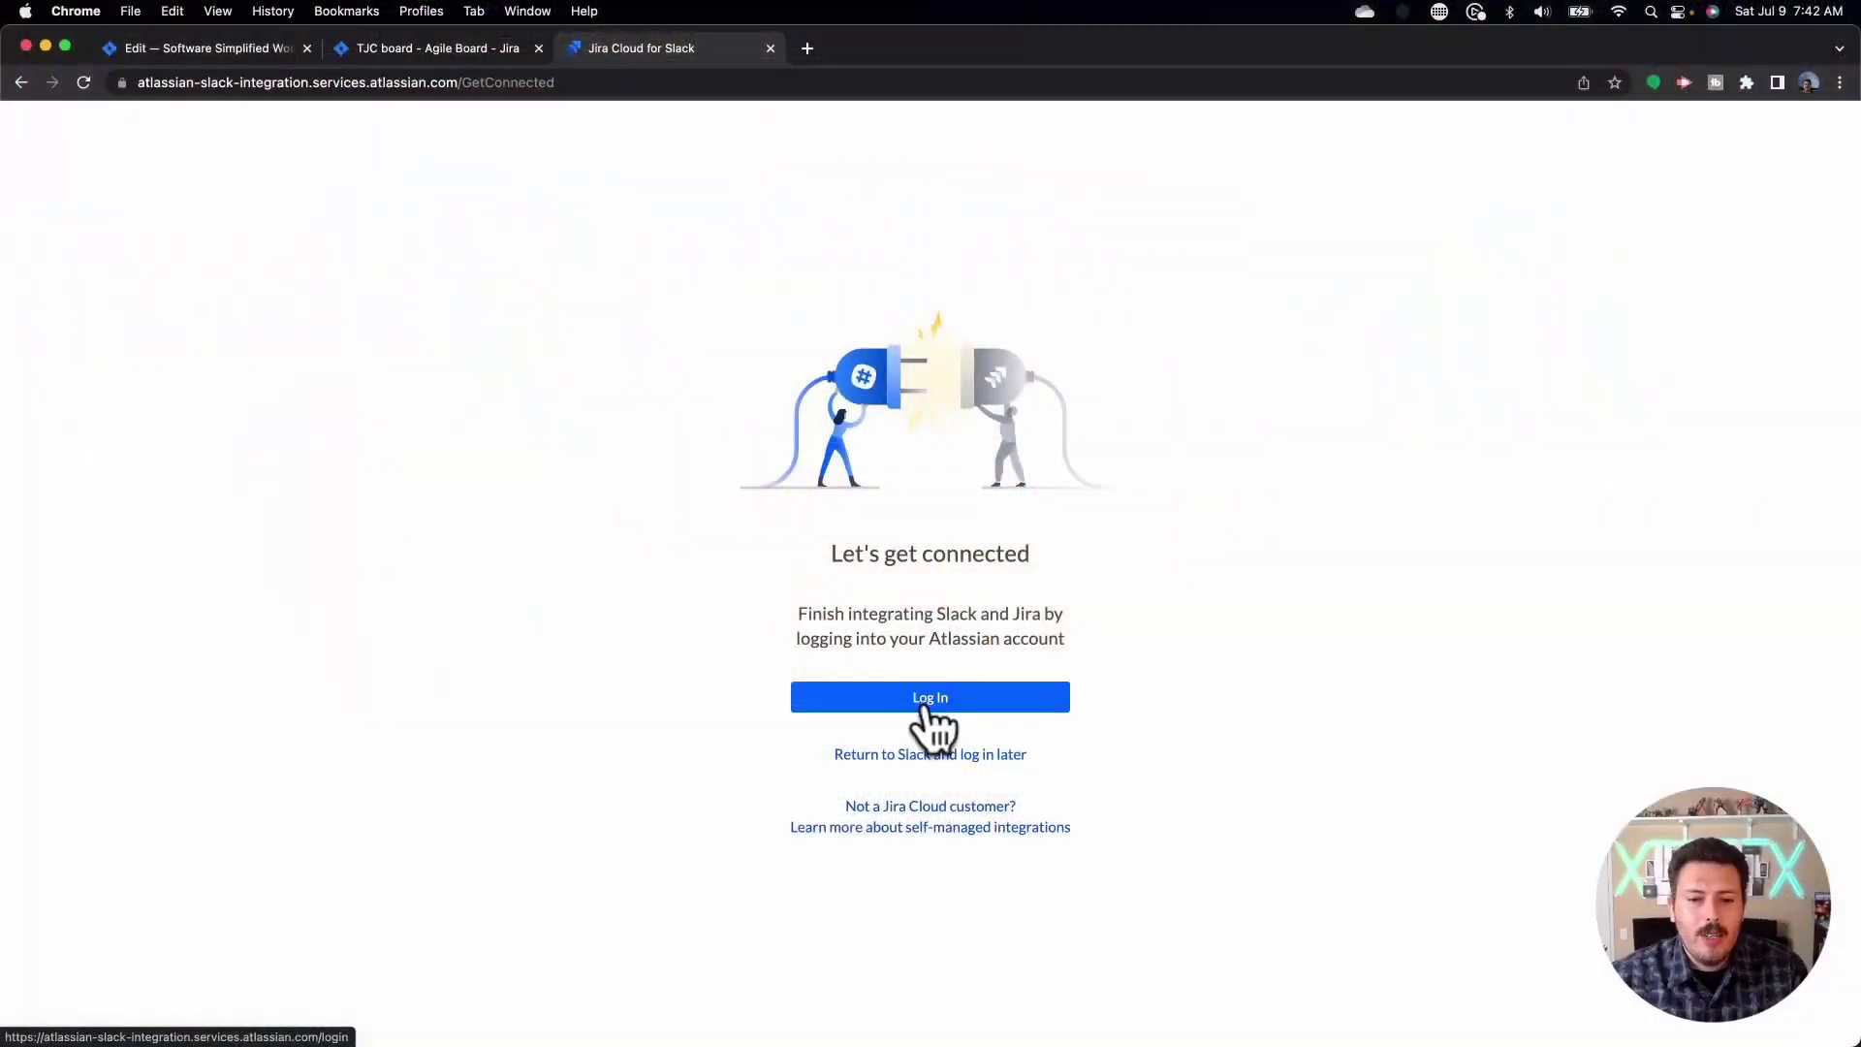
Log in to authenticate Jira Cloud with the Slack workspace.
click(926, 714)
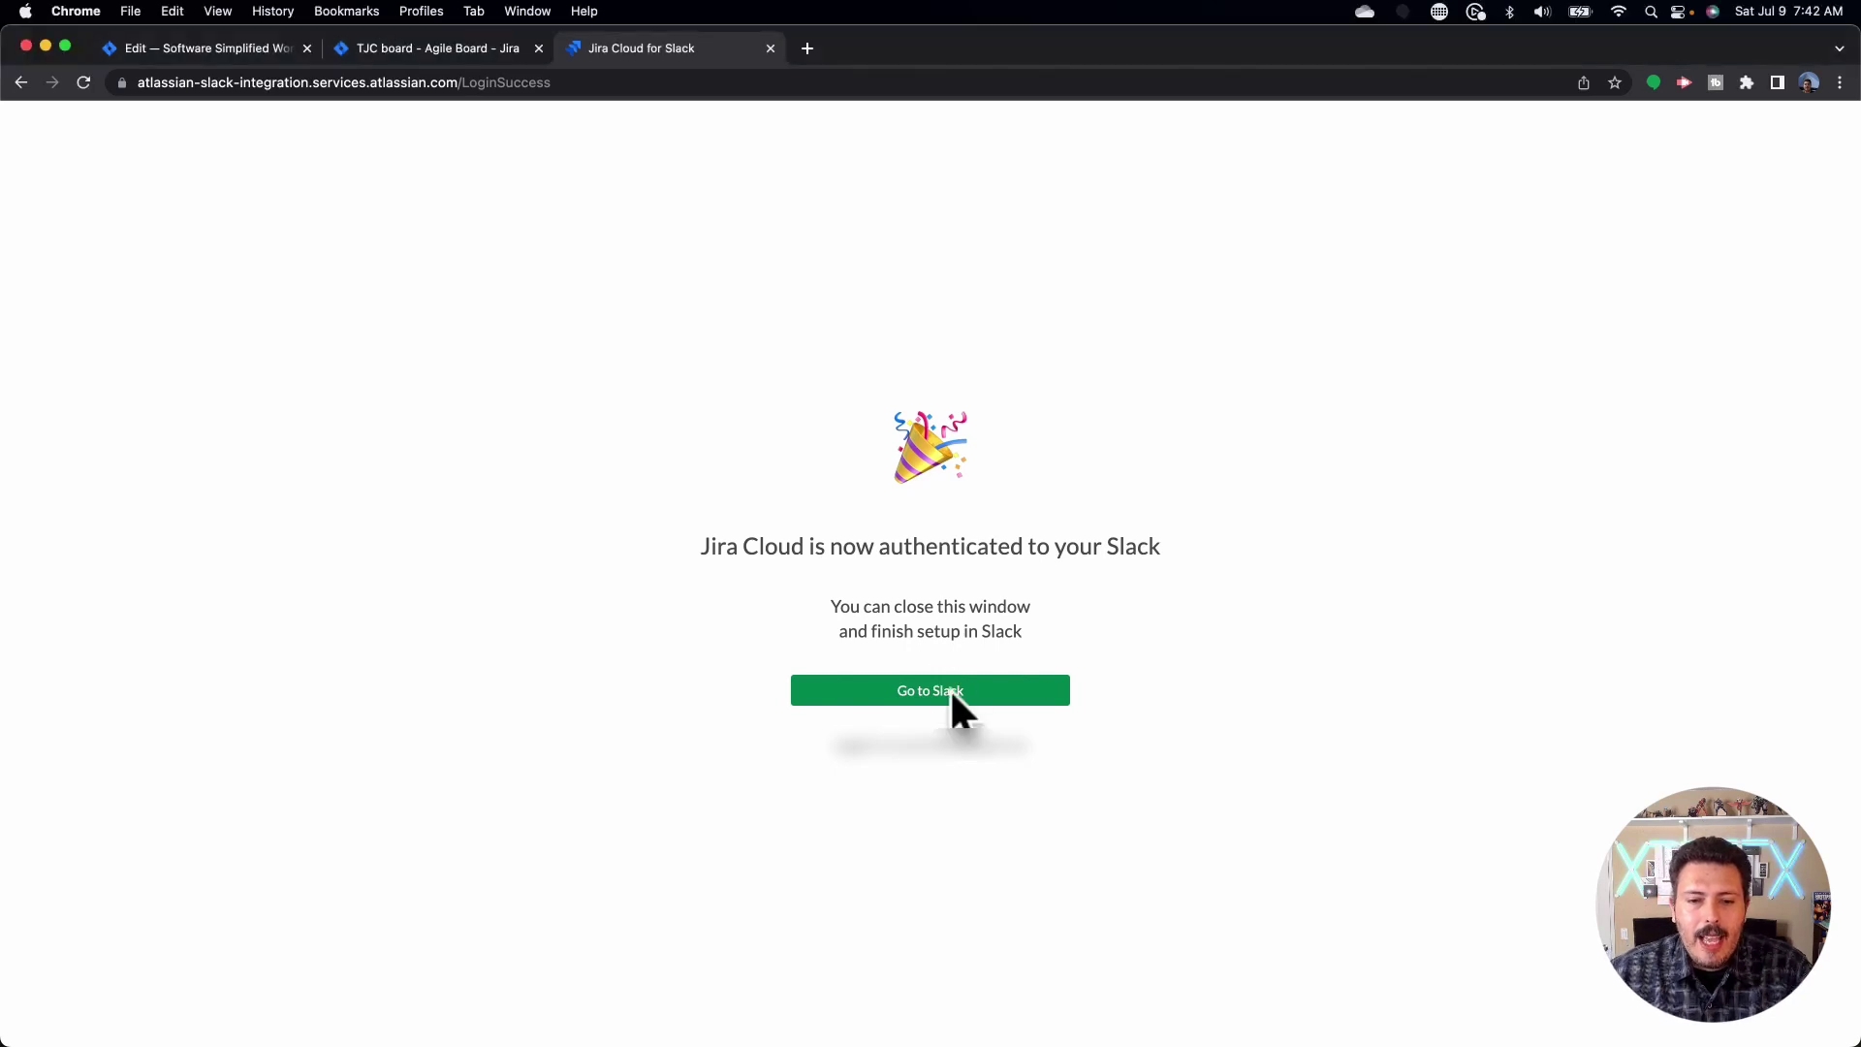
click(936, 704)
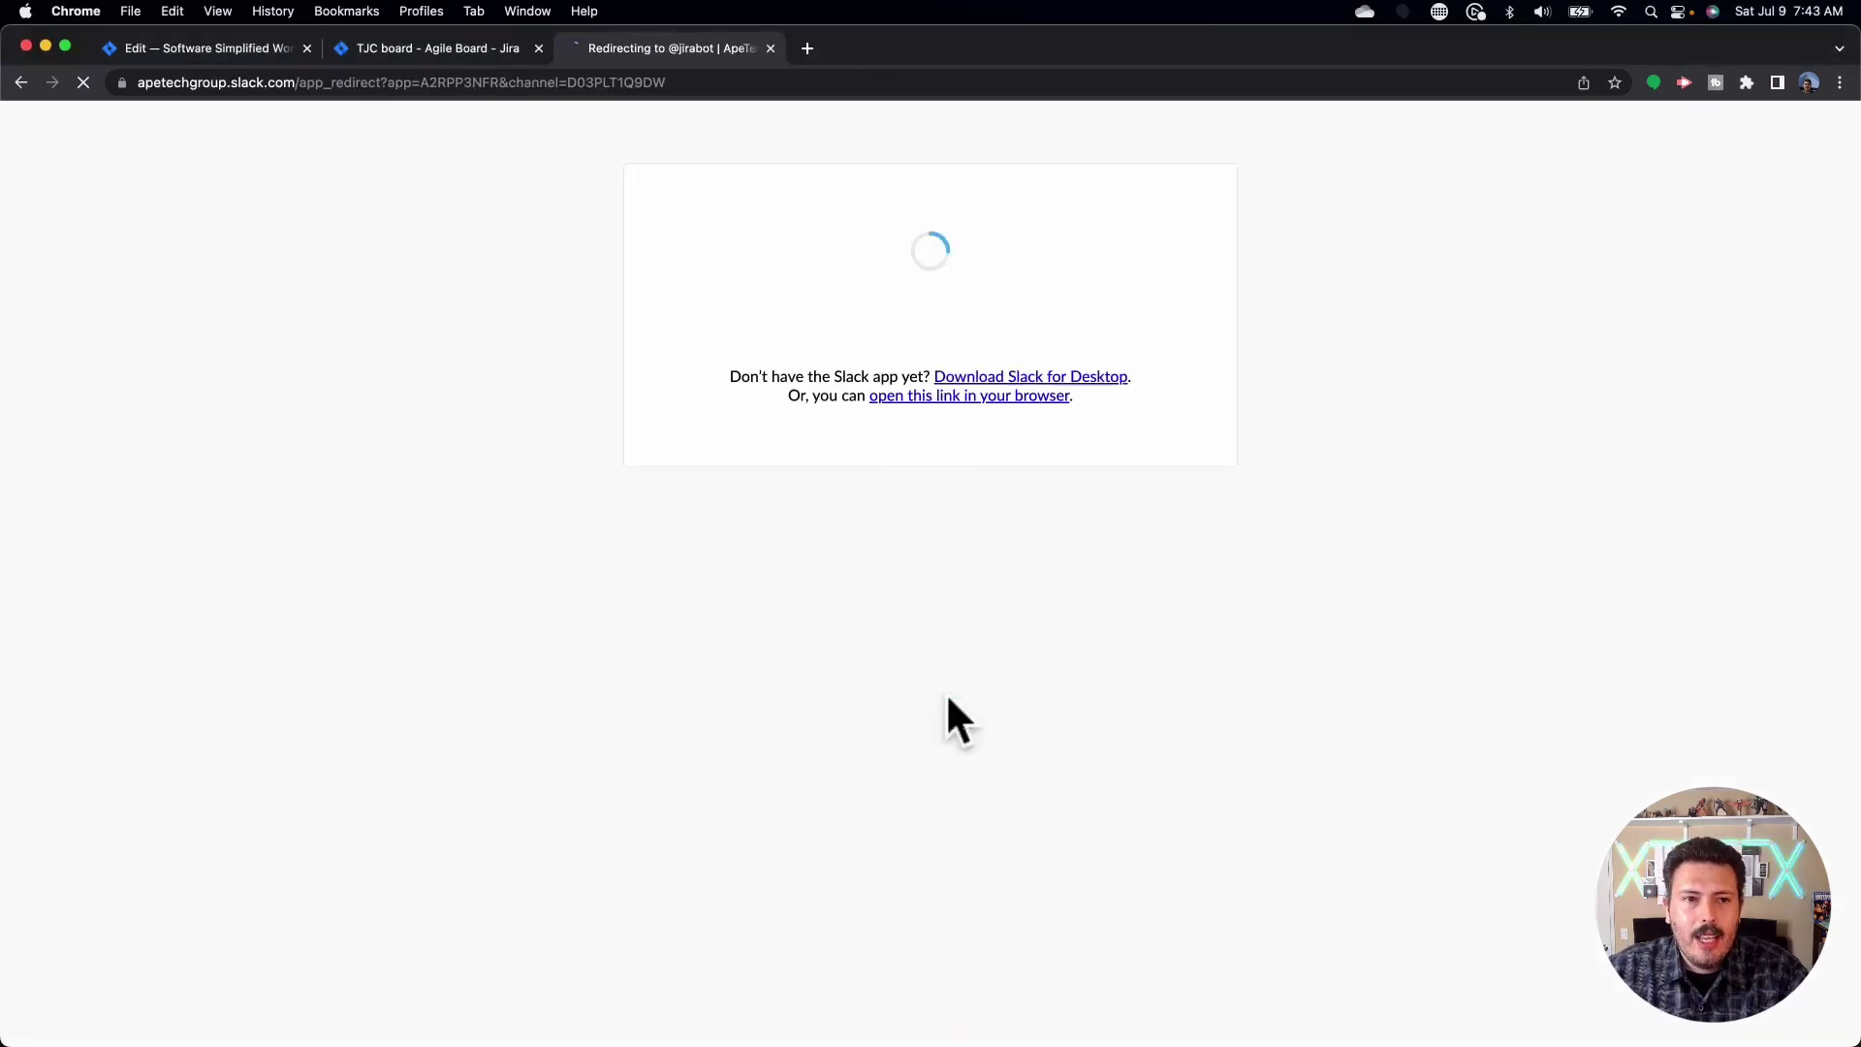
click(1164, 254)
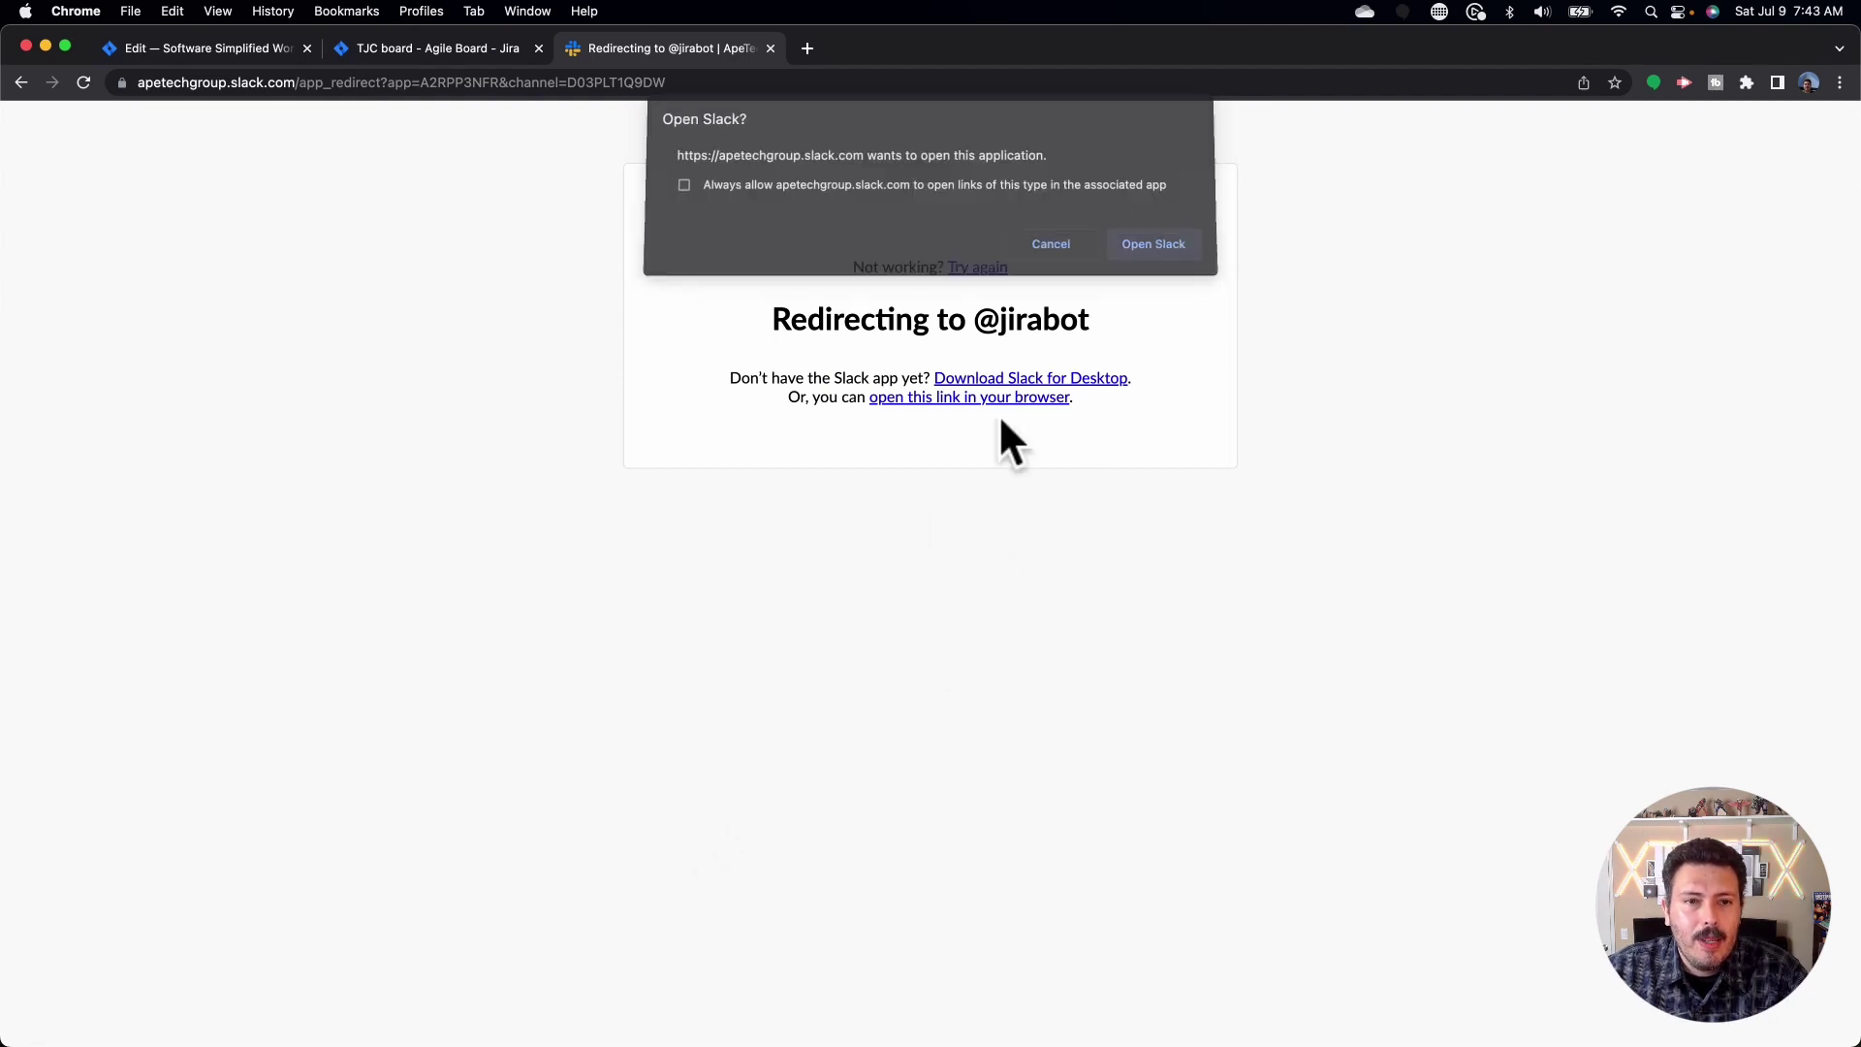
click(1150, 249)
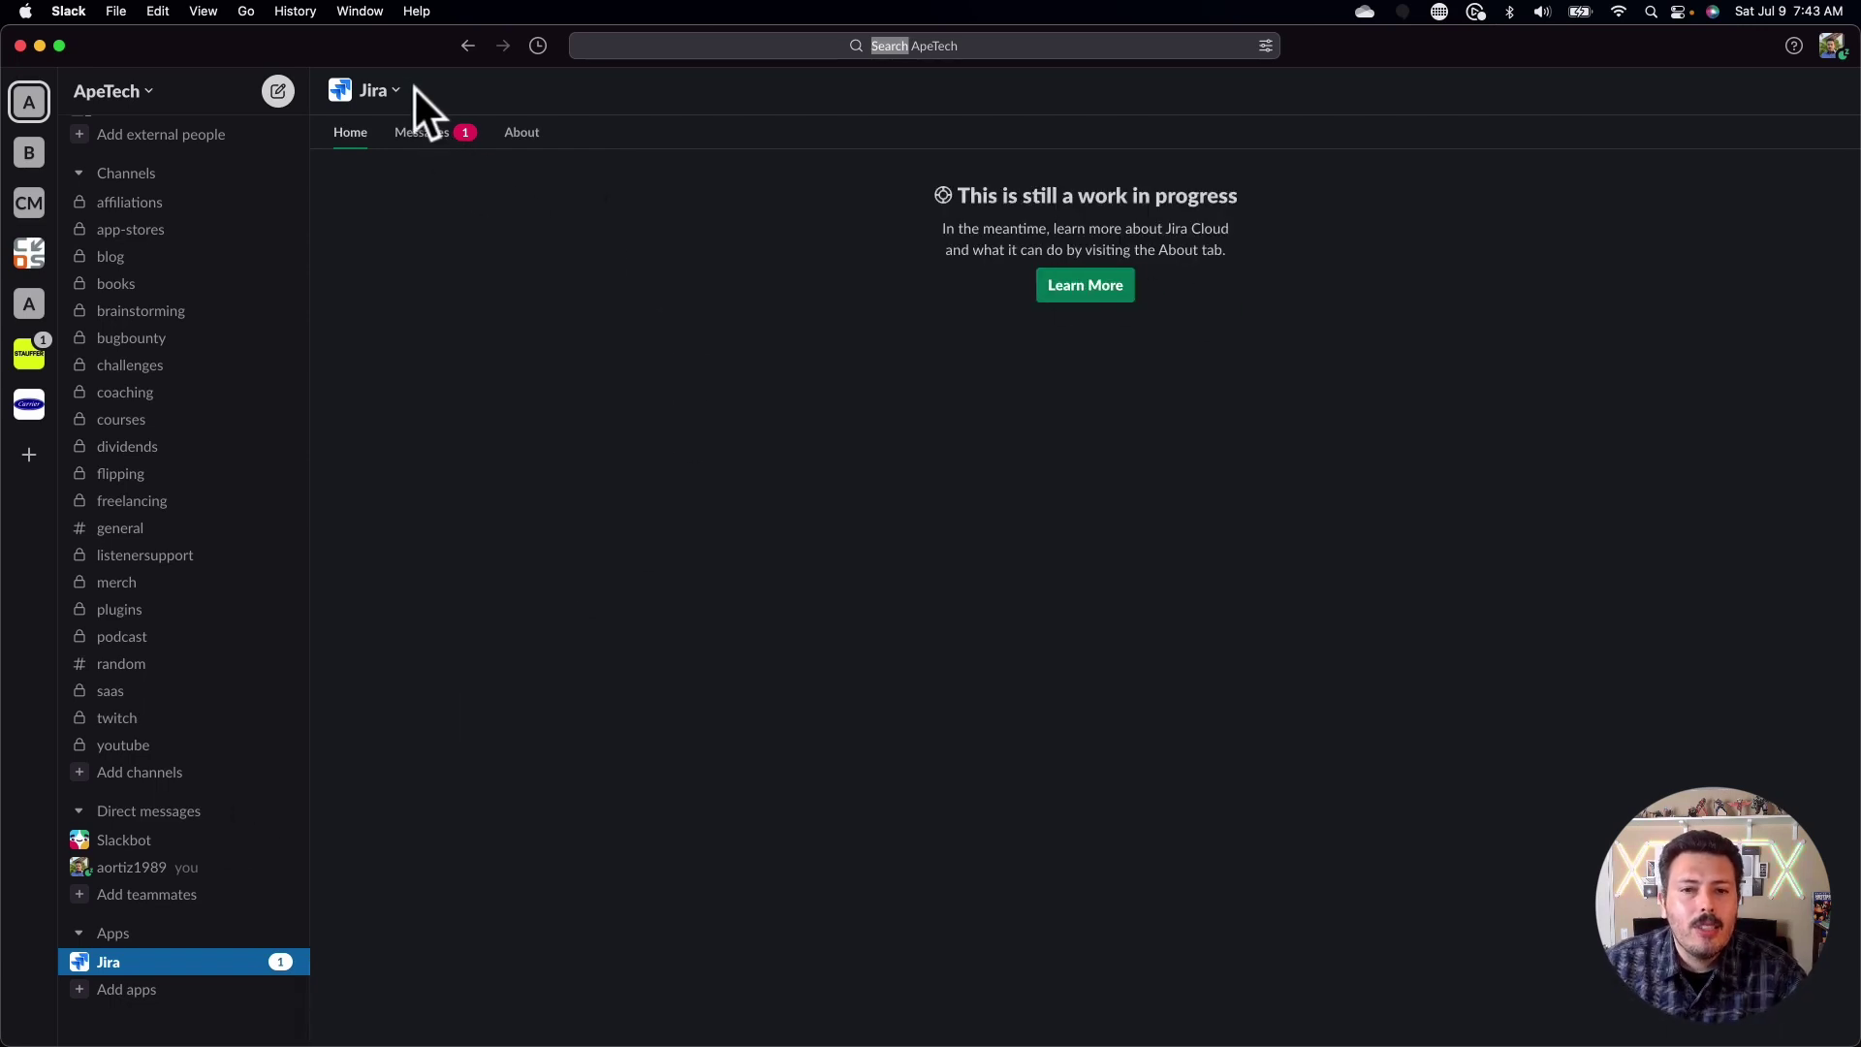
Read the Jira Cloud welcome guide's /jira create, connect, notify and help commands in Messages.
click(422, 136)
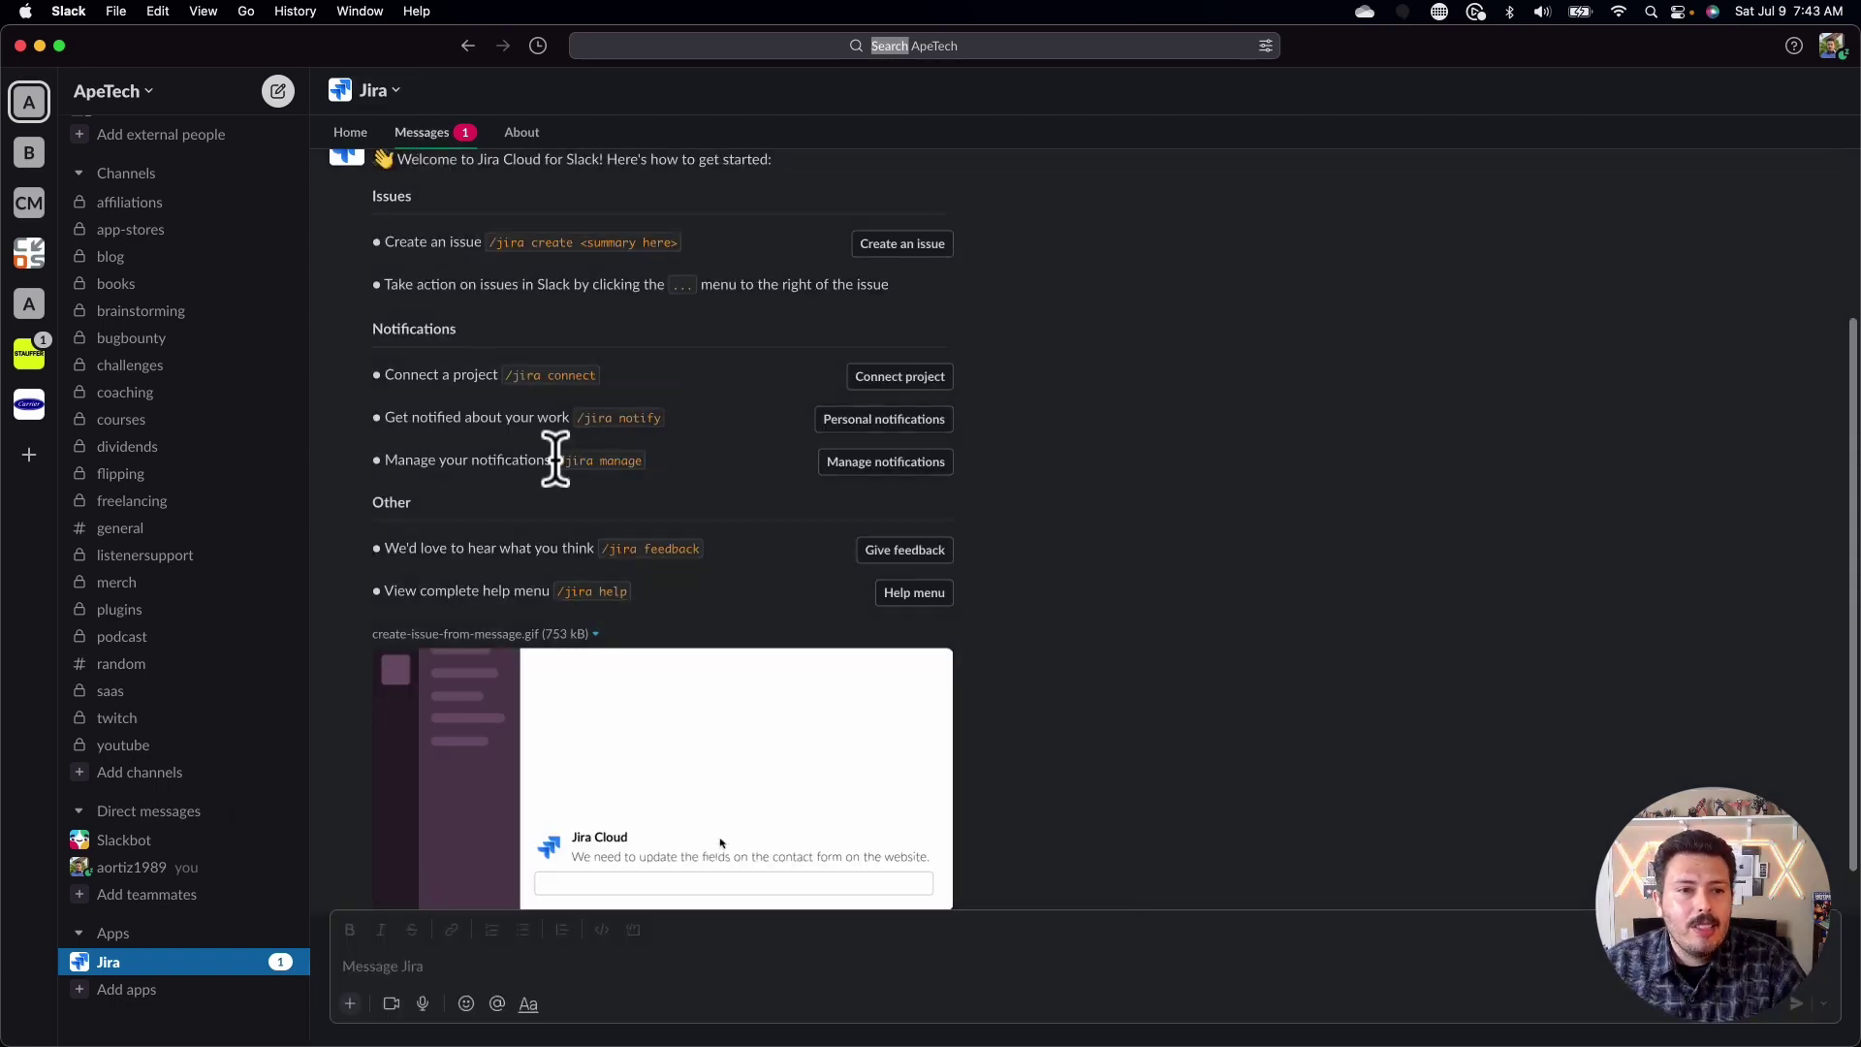
scroll(475, 300, up, 4)
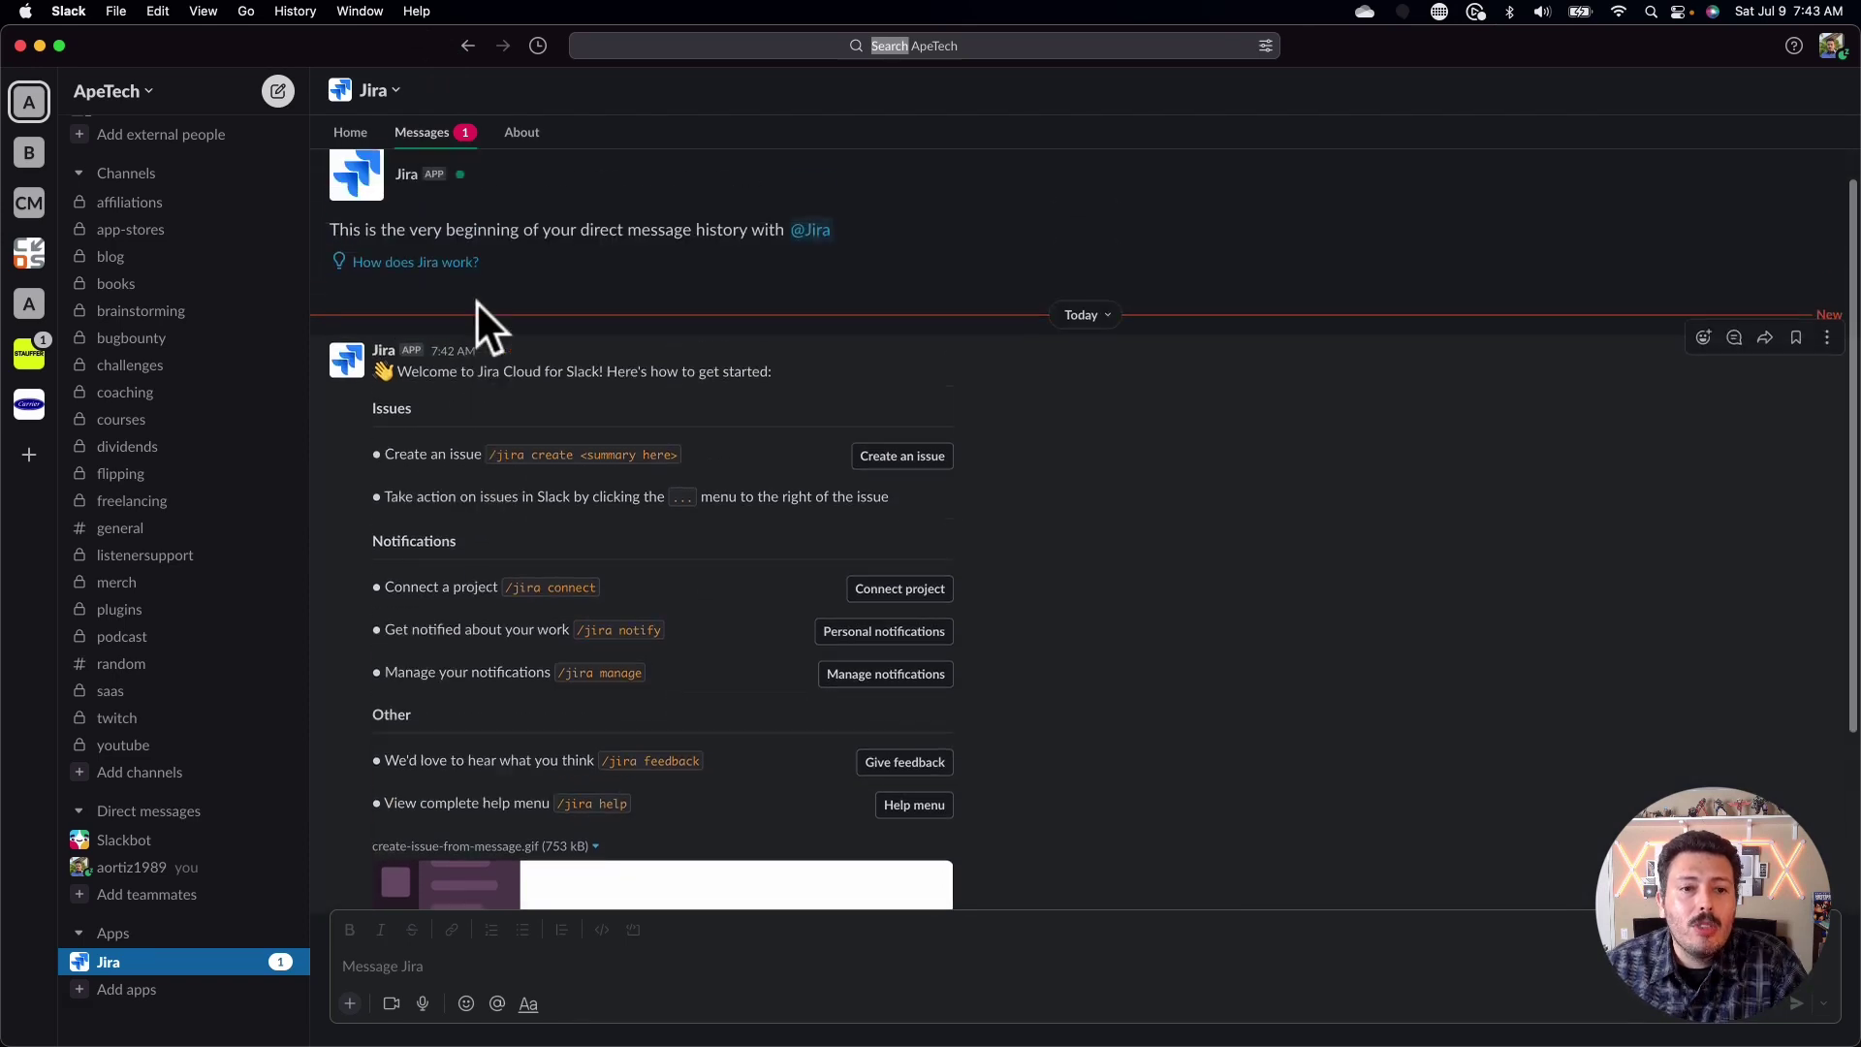
scroll(475, 300, down, 2)
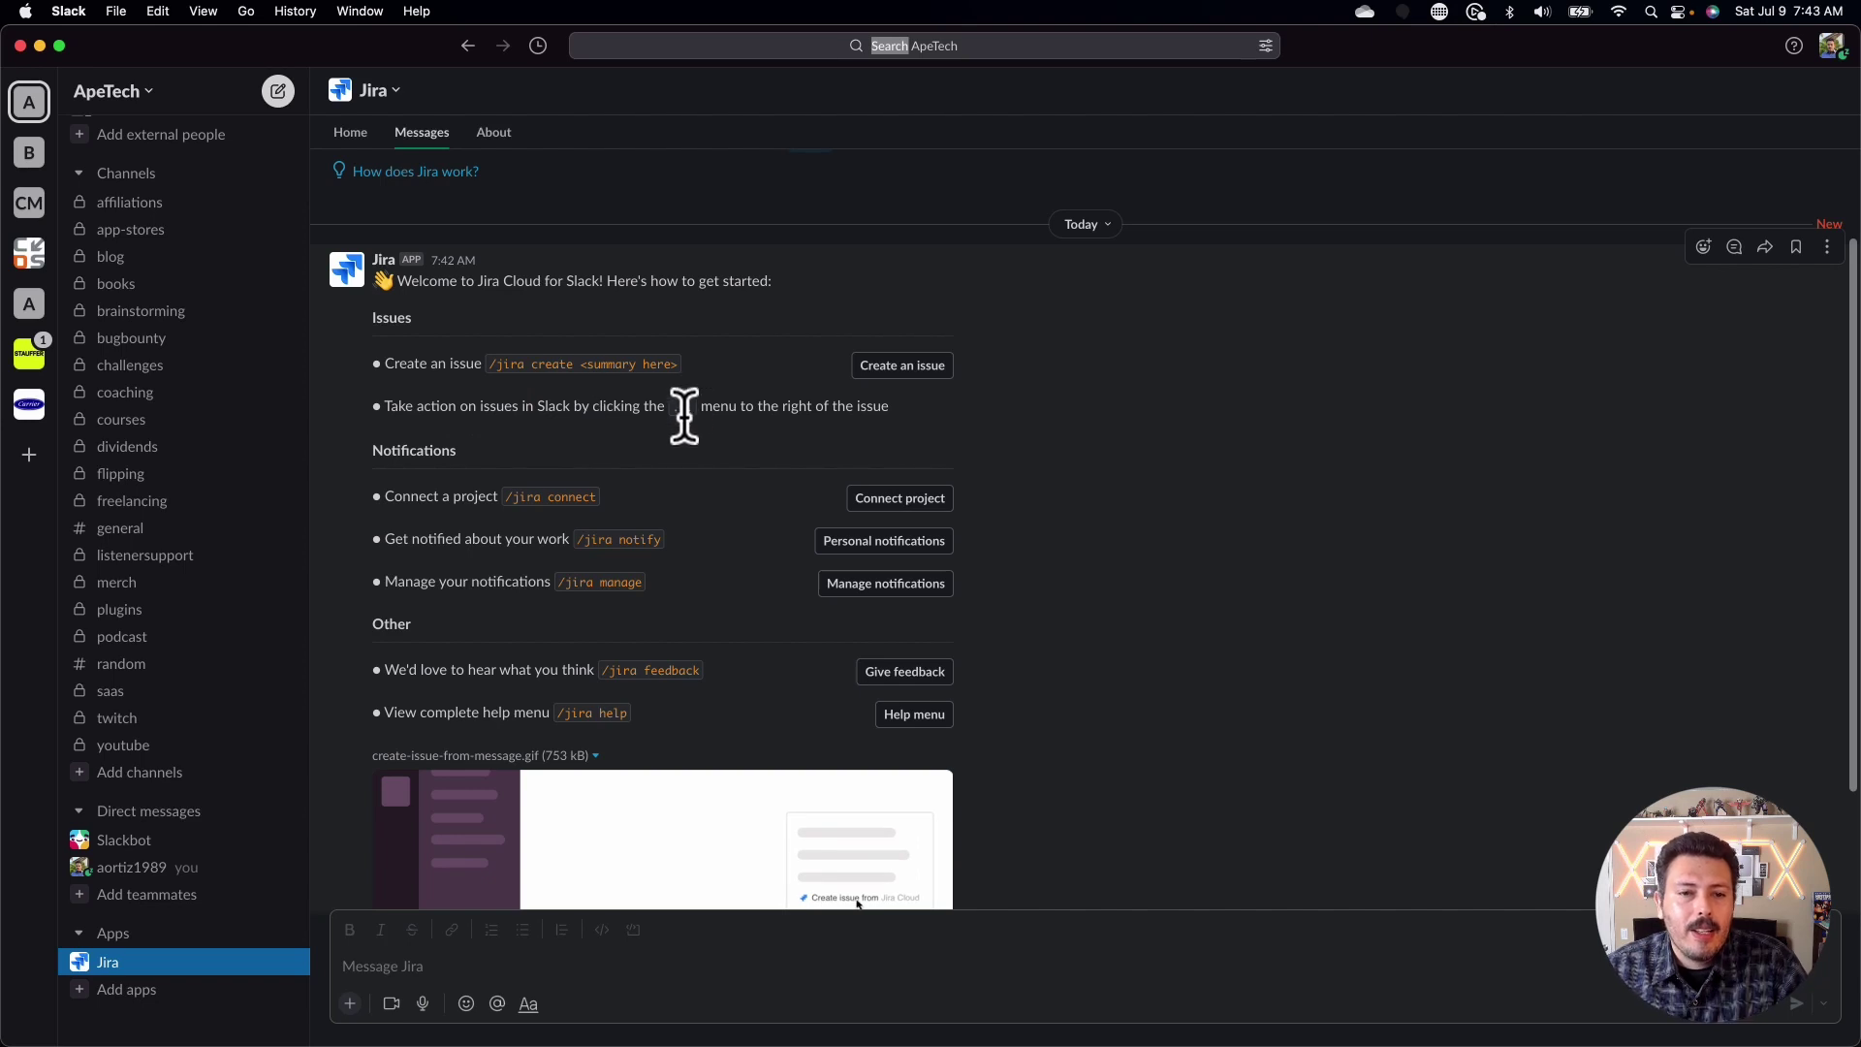
scroll(491, 506, down, 1)
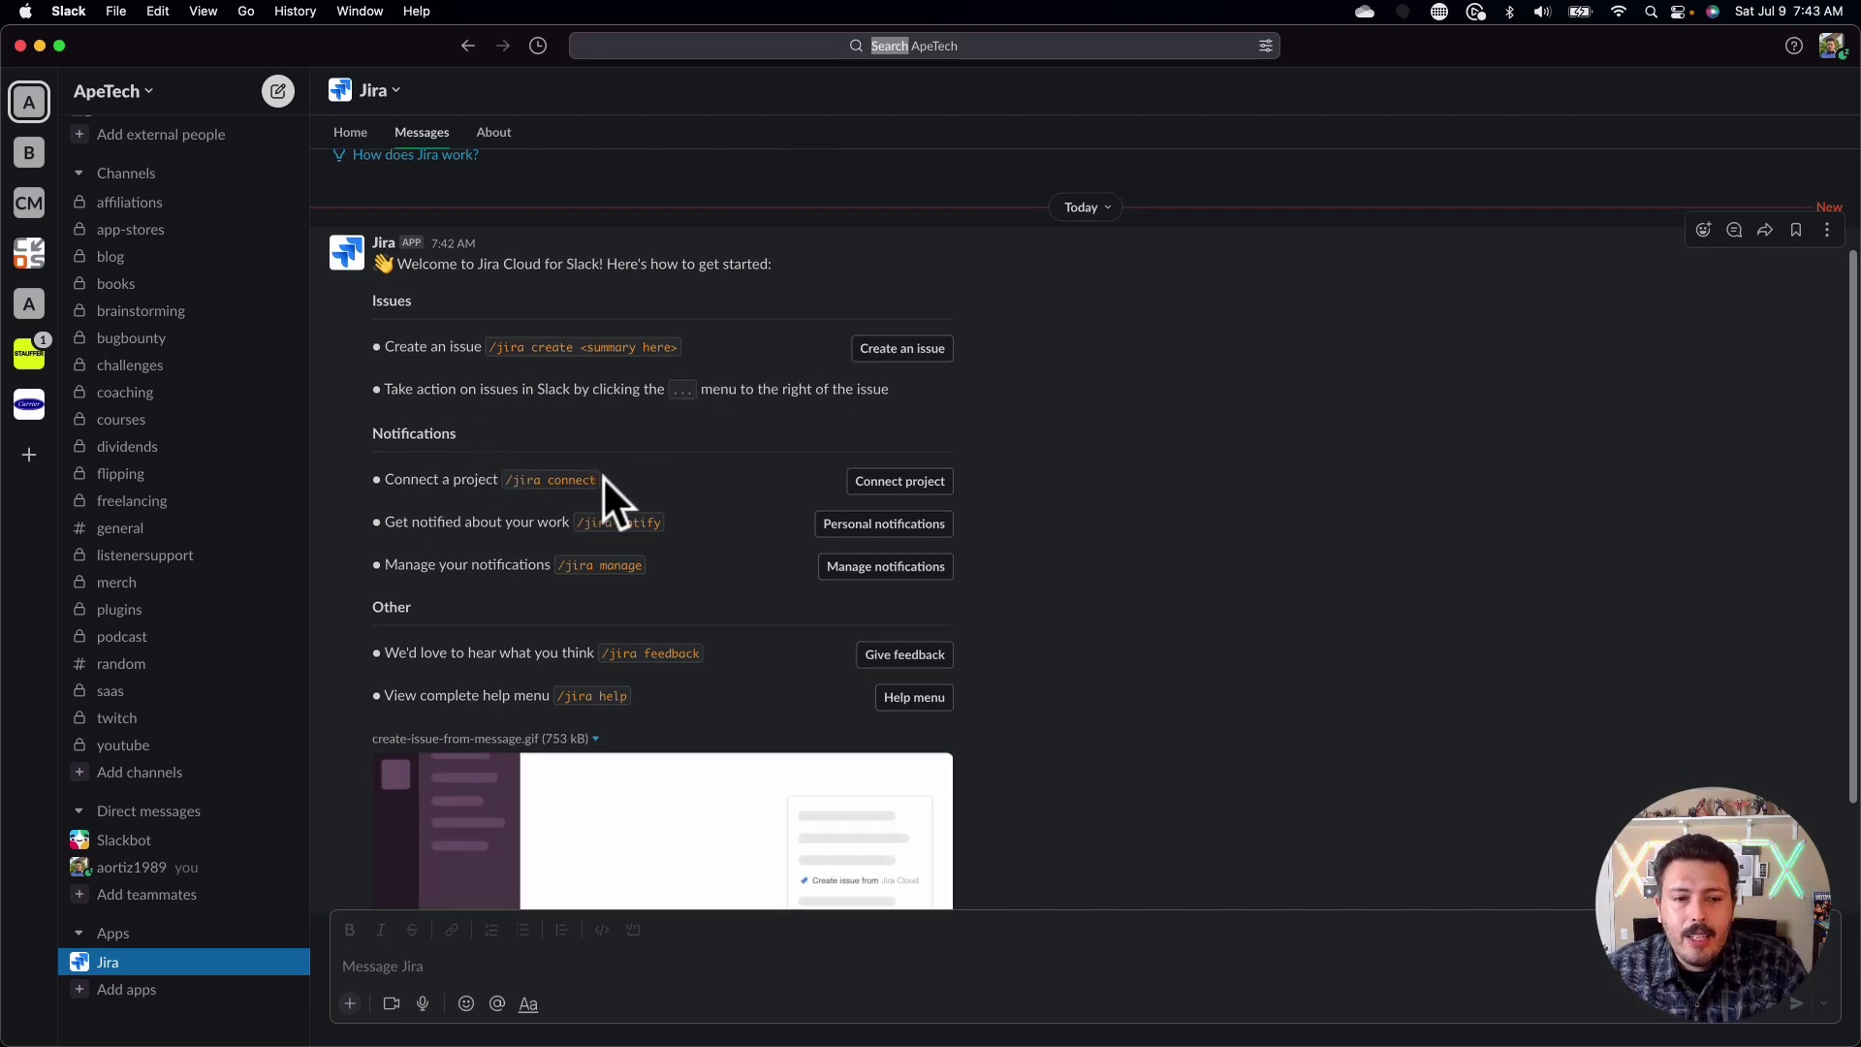
scroll(789, 475, down, 2)
scroll(789, 475, down, 1)
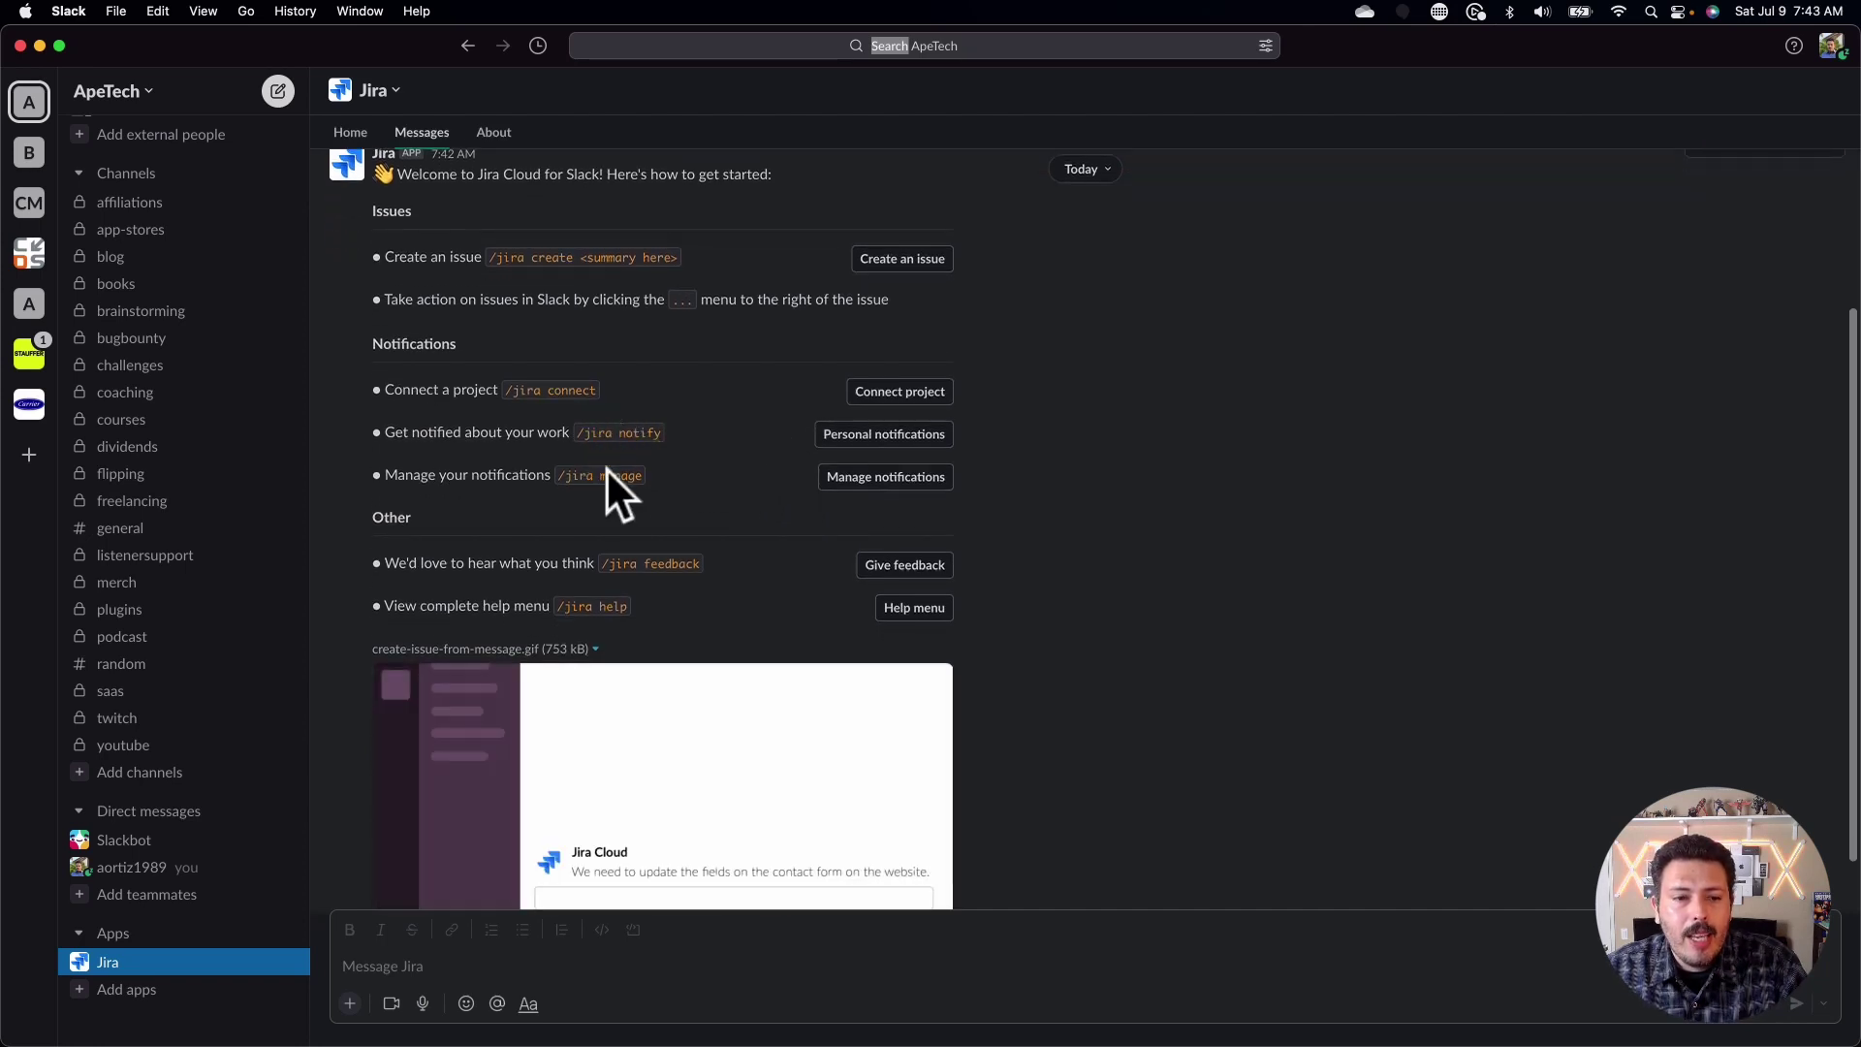
scroll(612, 481, down, 3)
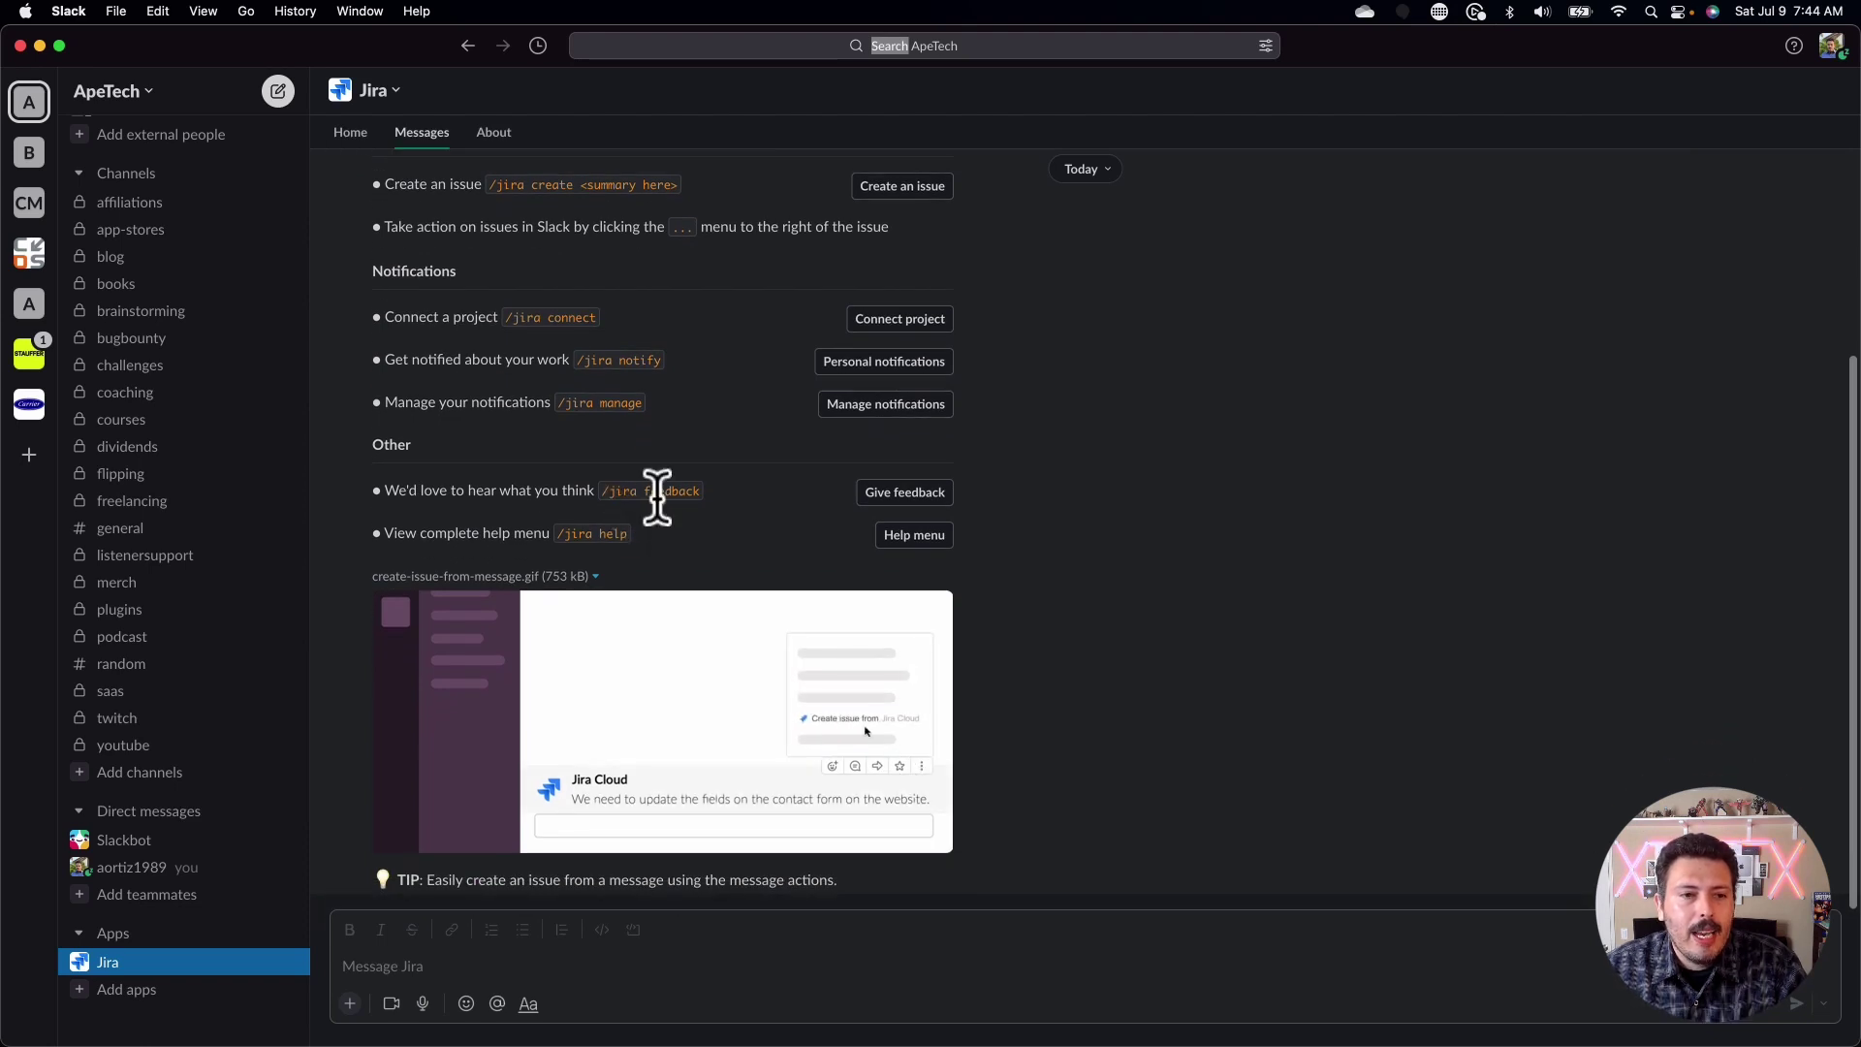
scroll(658, 496, up, 1)
scroll(657, 496, up, 2)
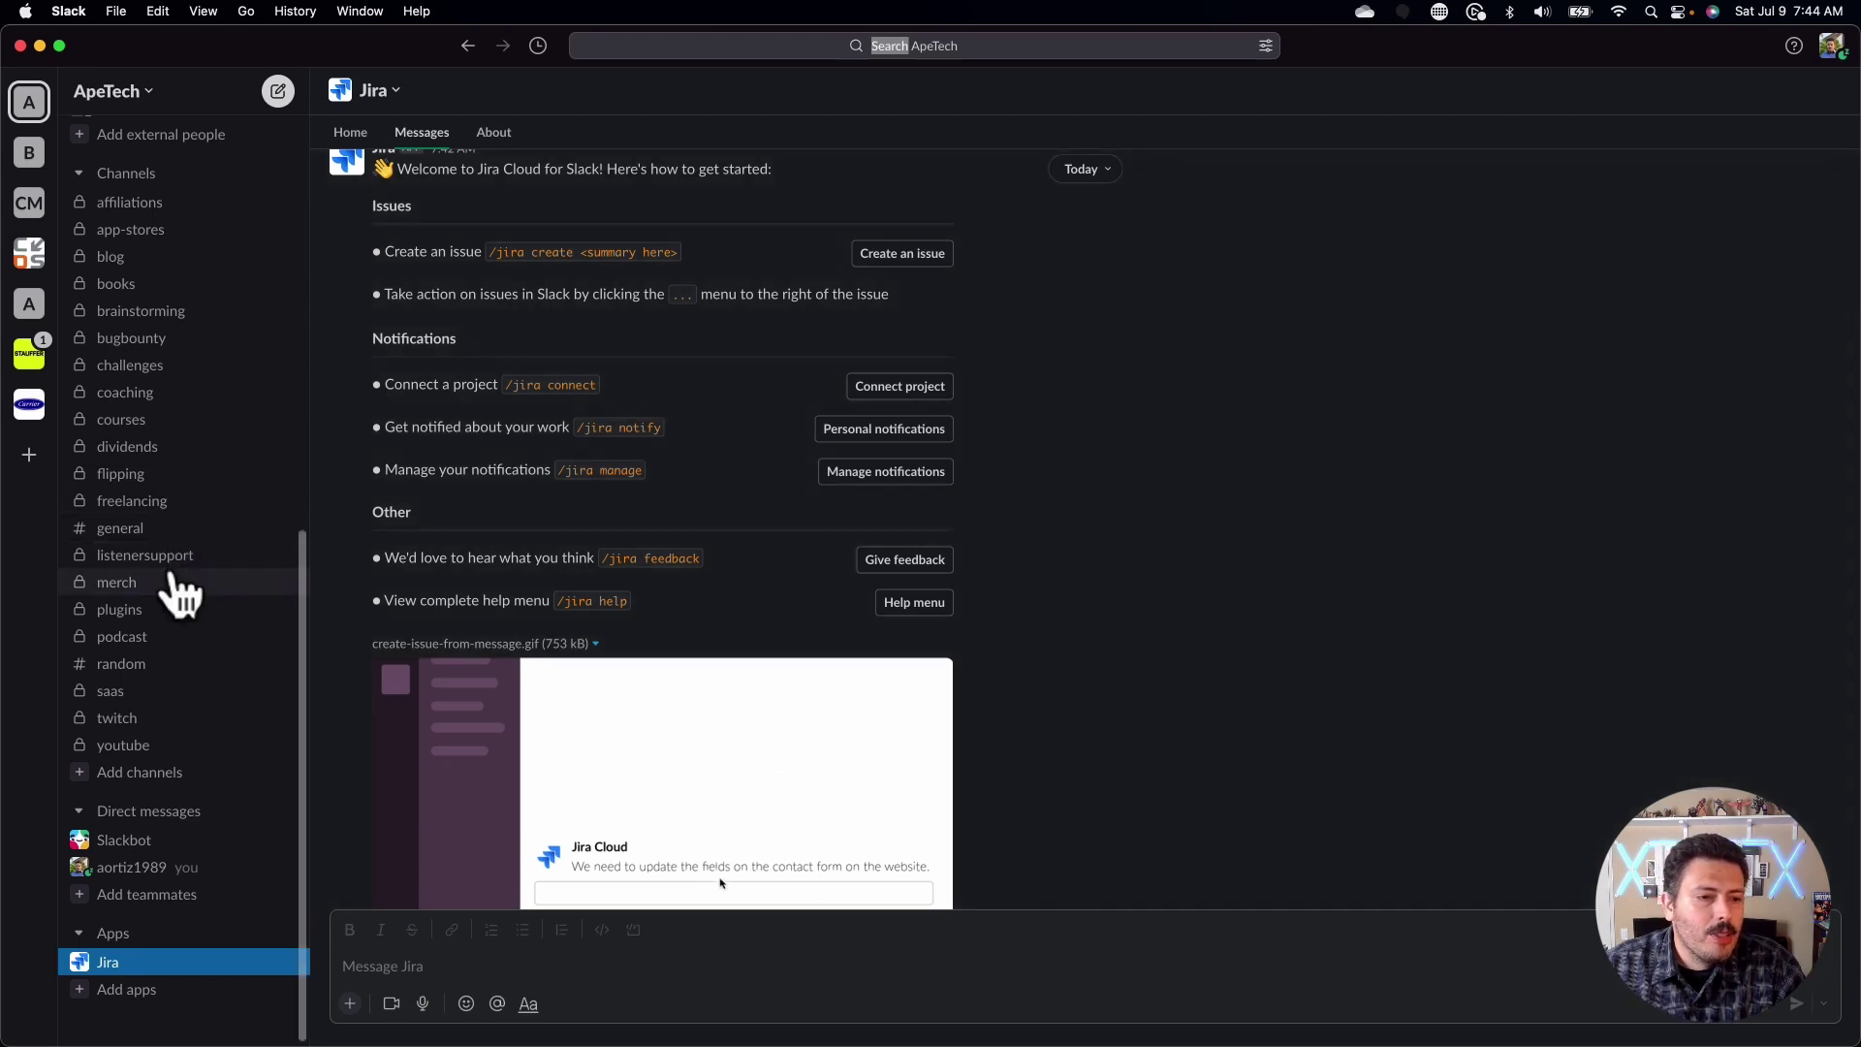
scroll(186, 485, up, 3)
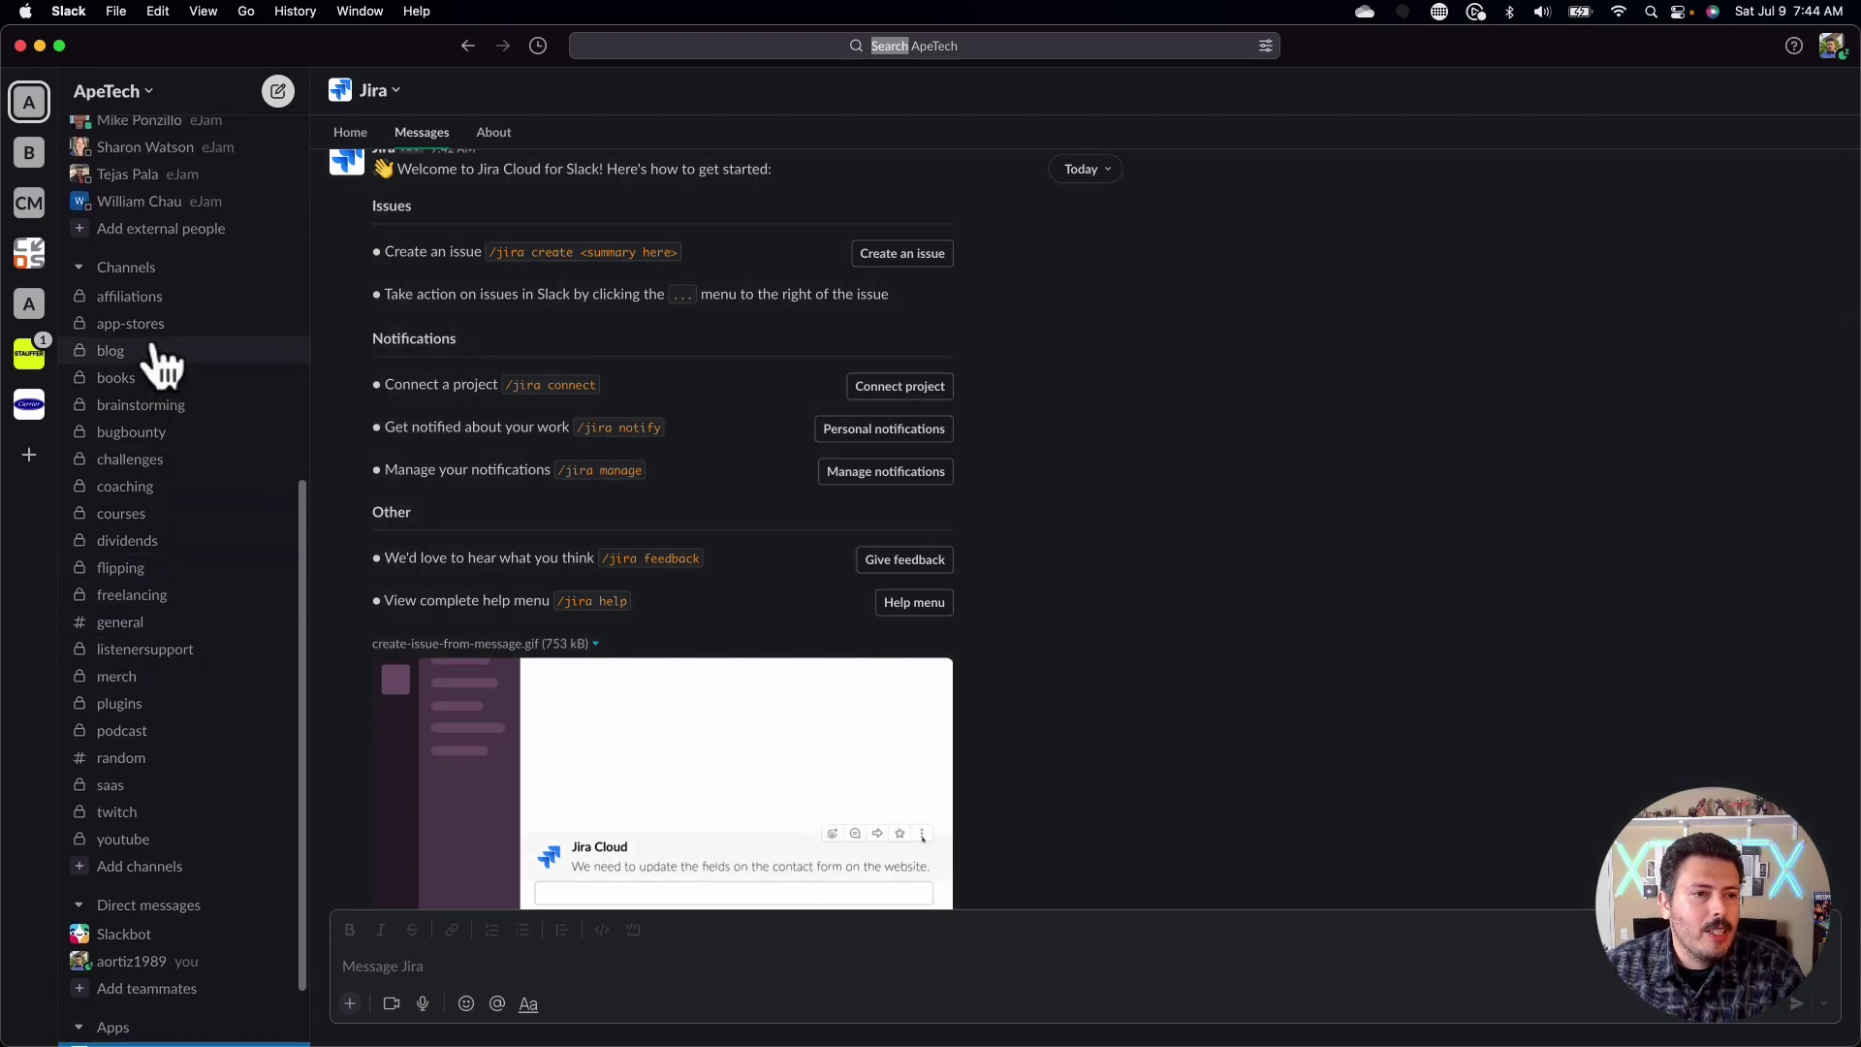
Create the public channel 'jira-updates' without adding people, and dismiss the invite tip.
click(282, 267)
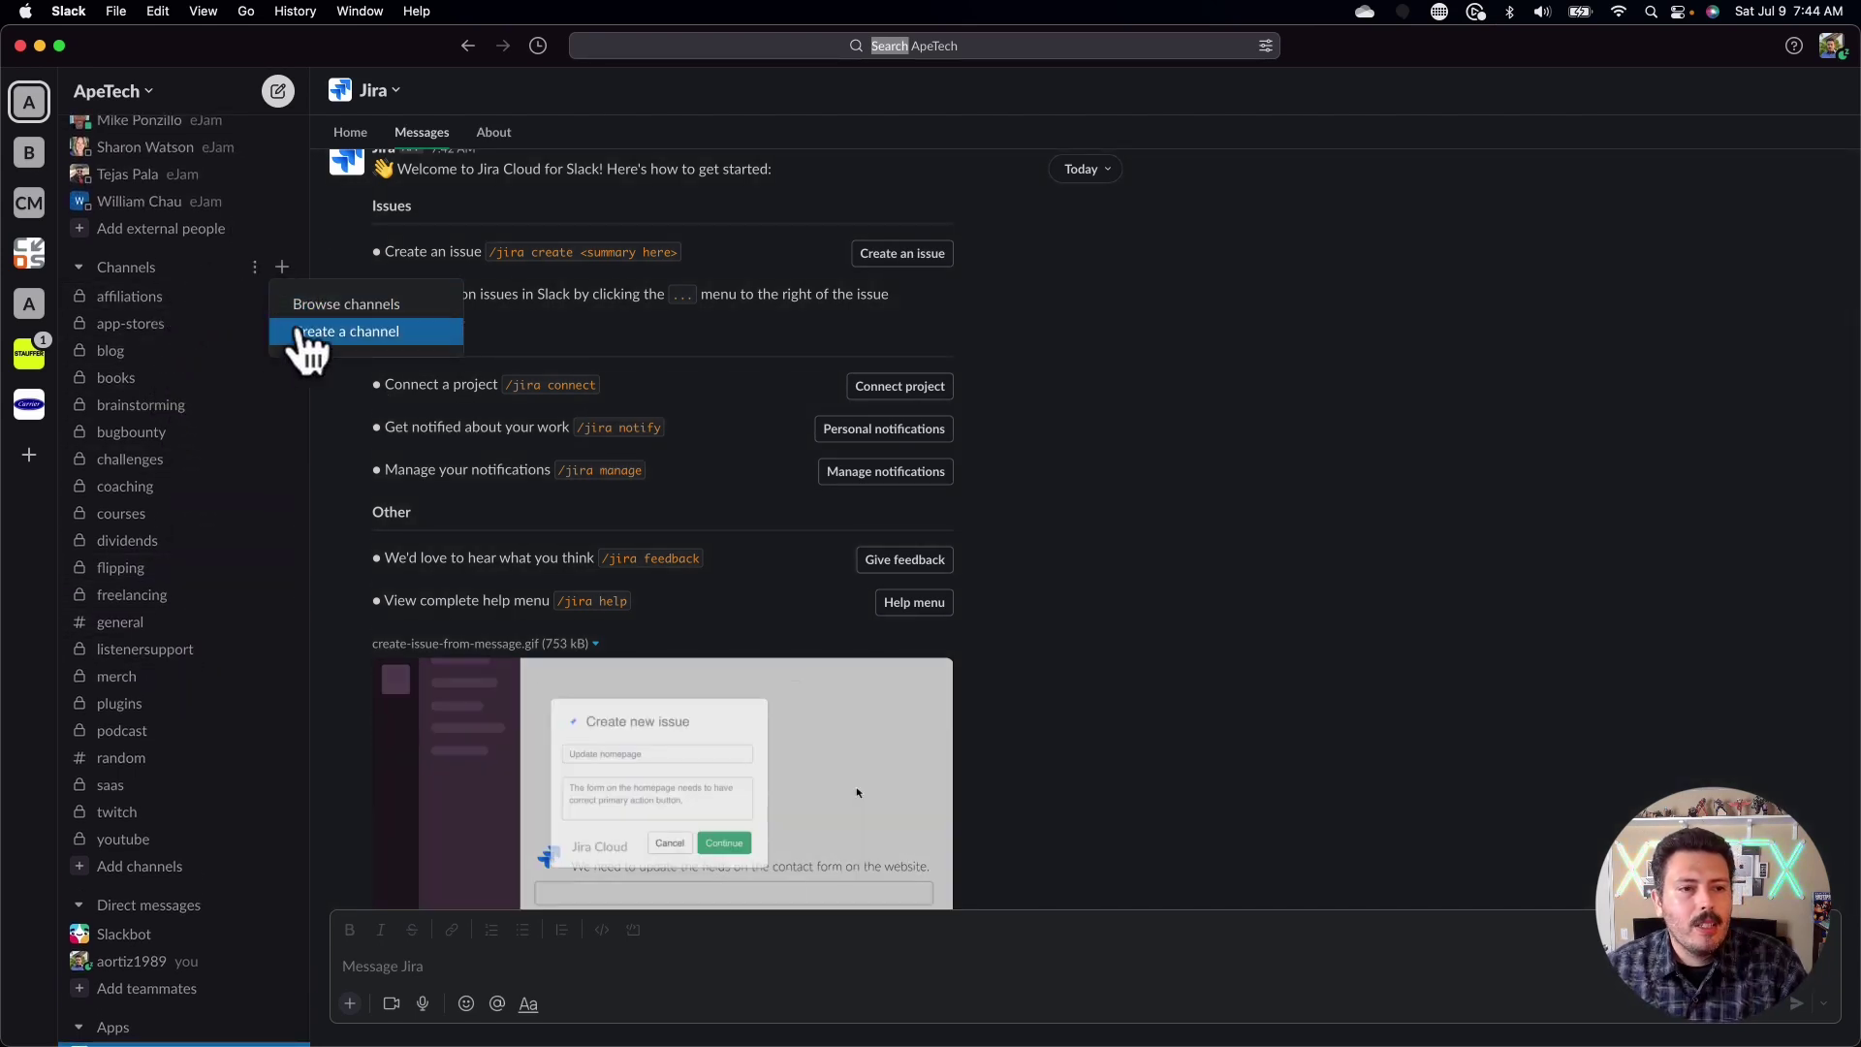
click(349, 334)
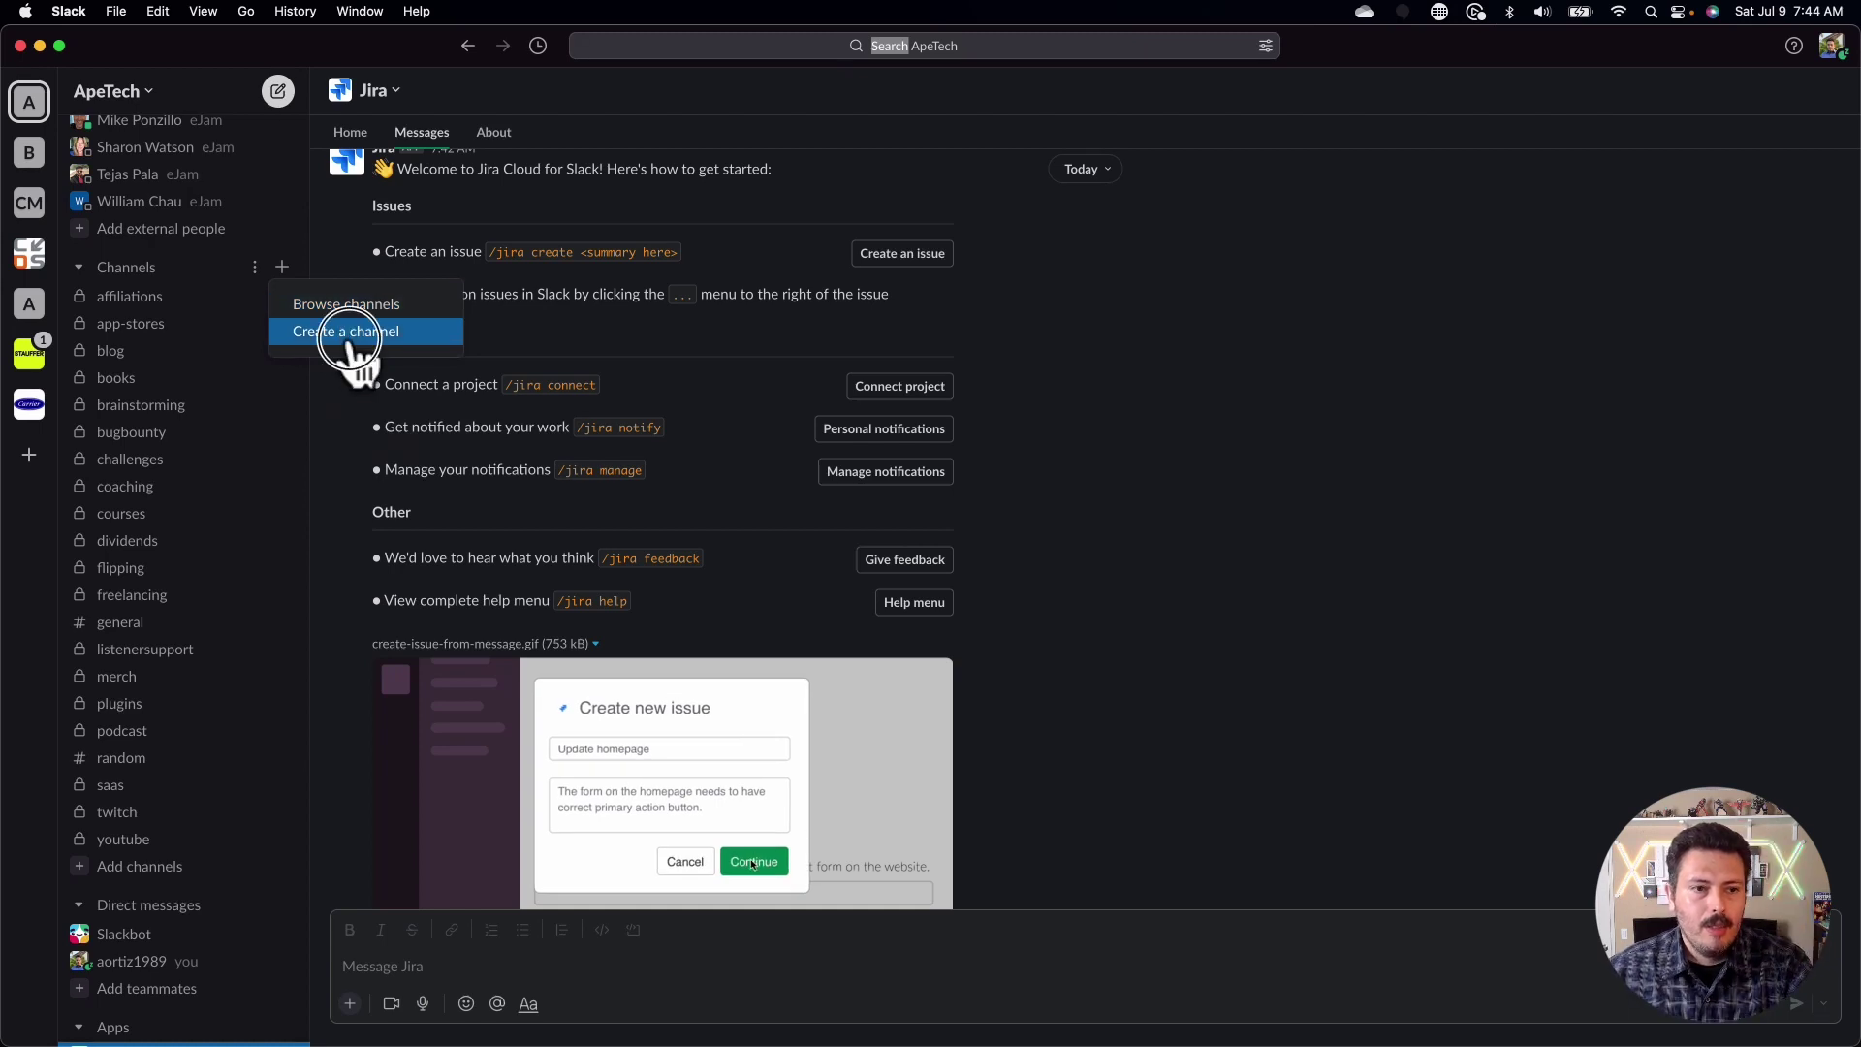
text(jira-updates)
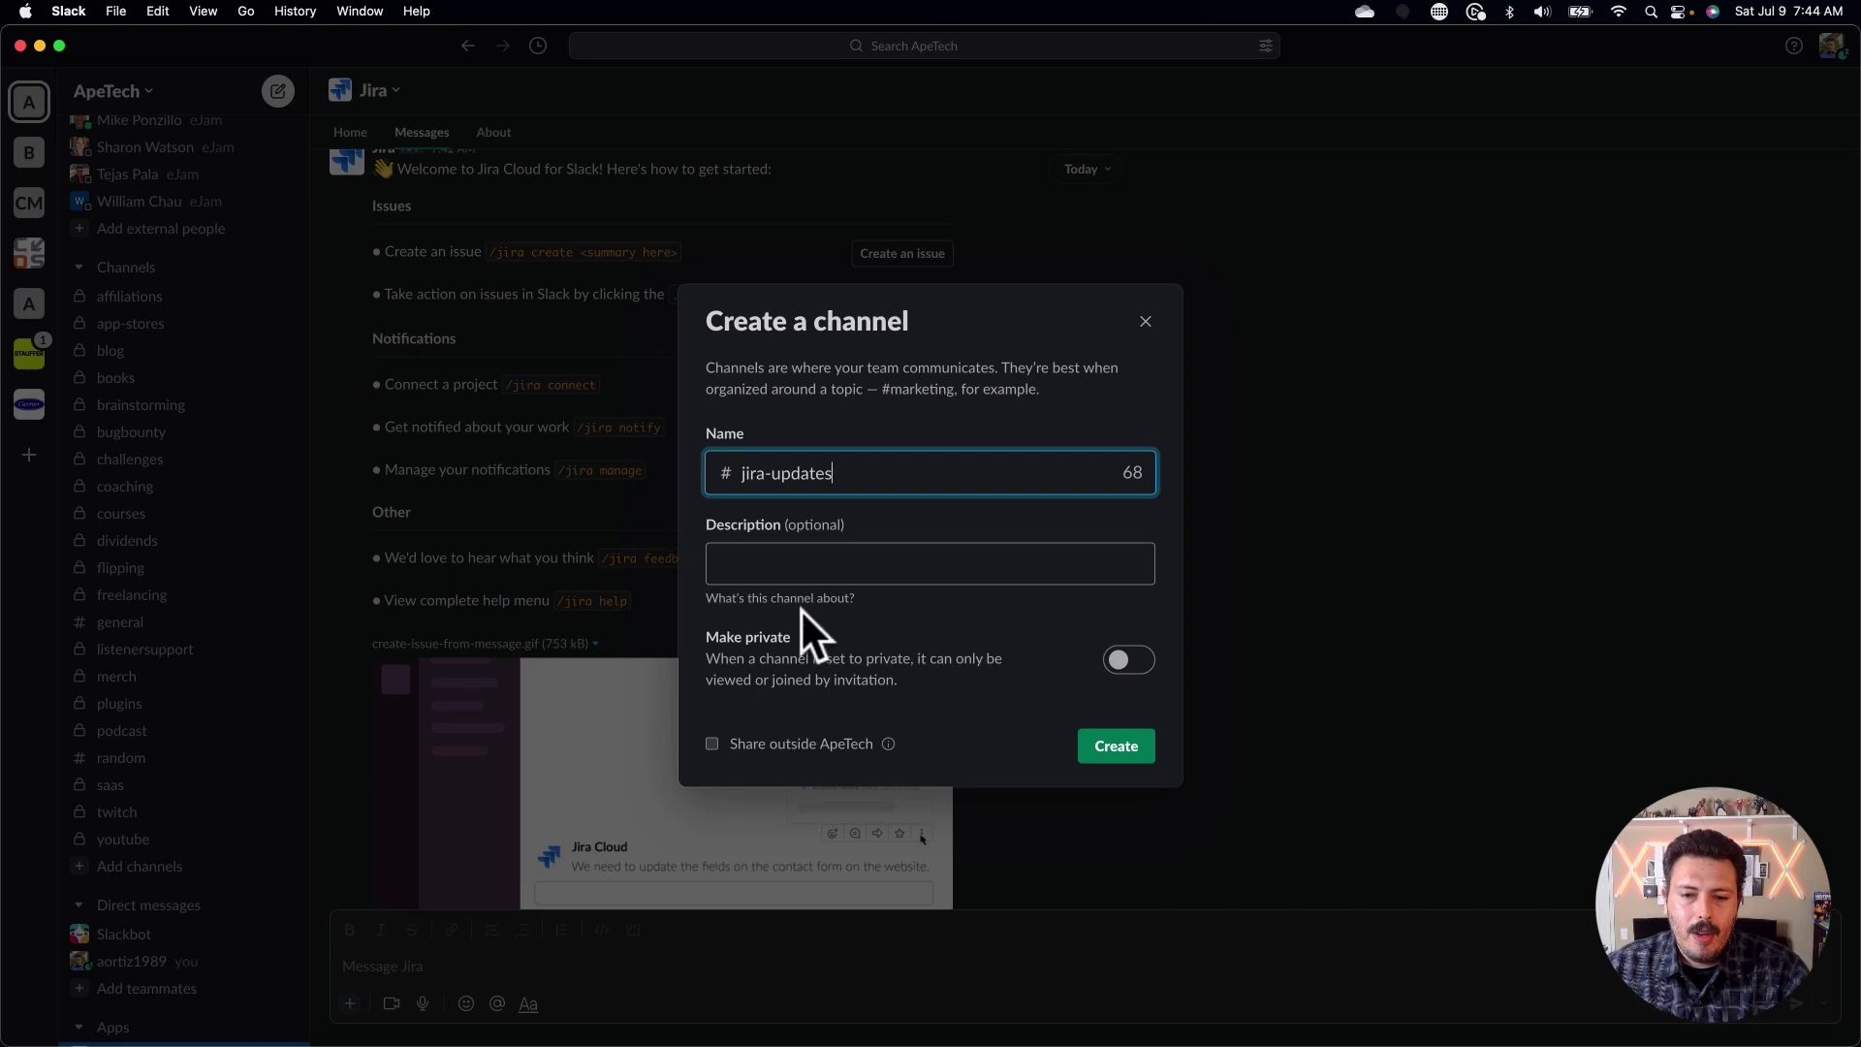
click(1110, 748)
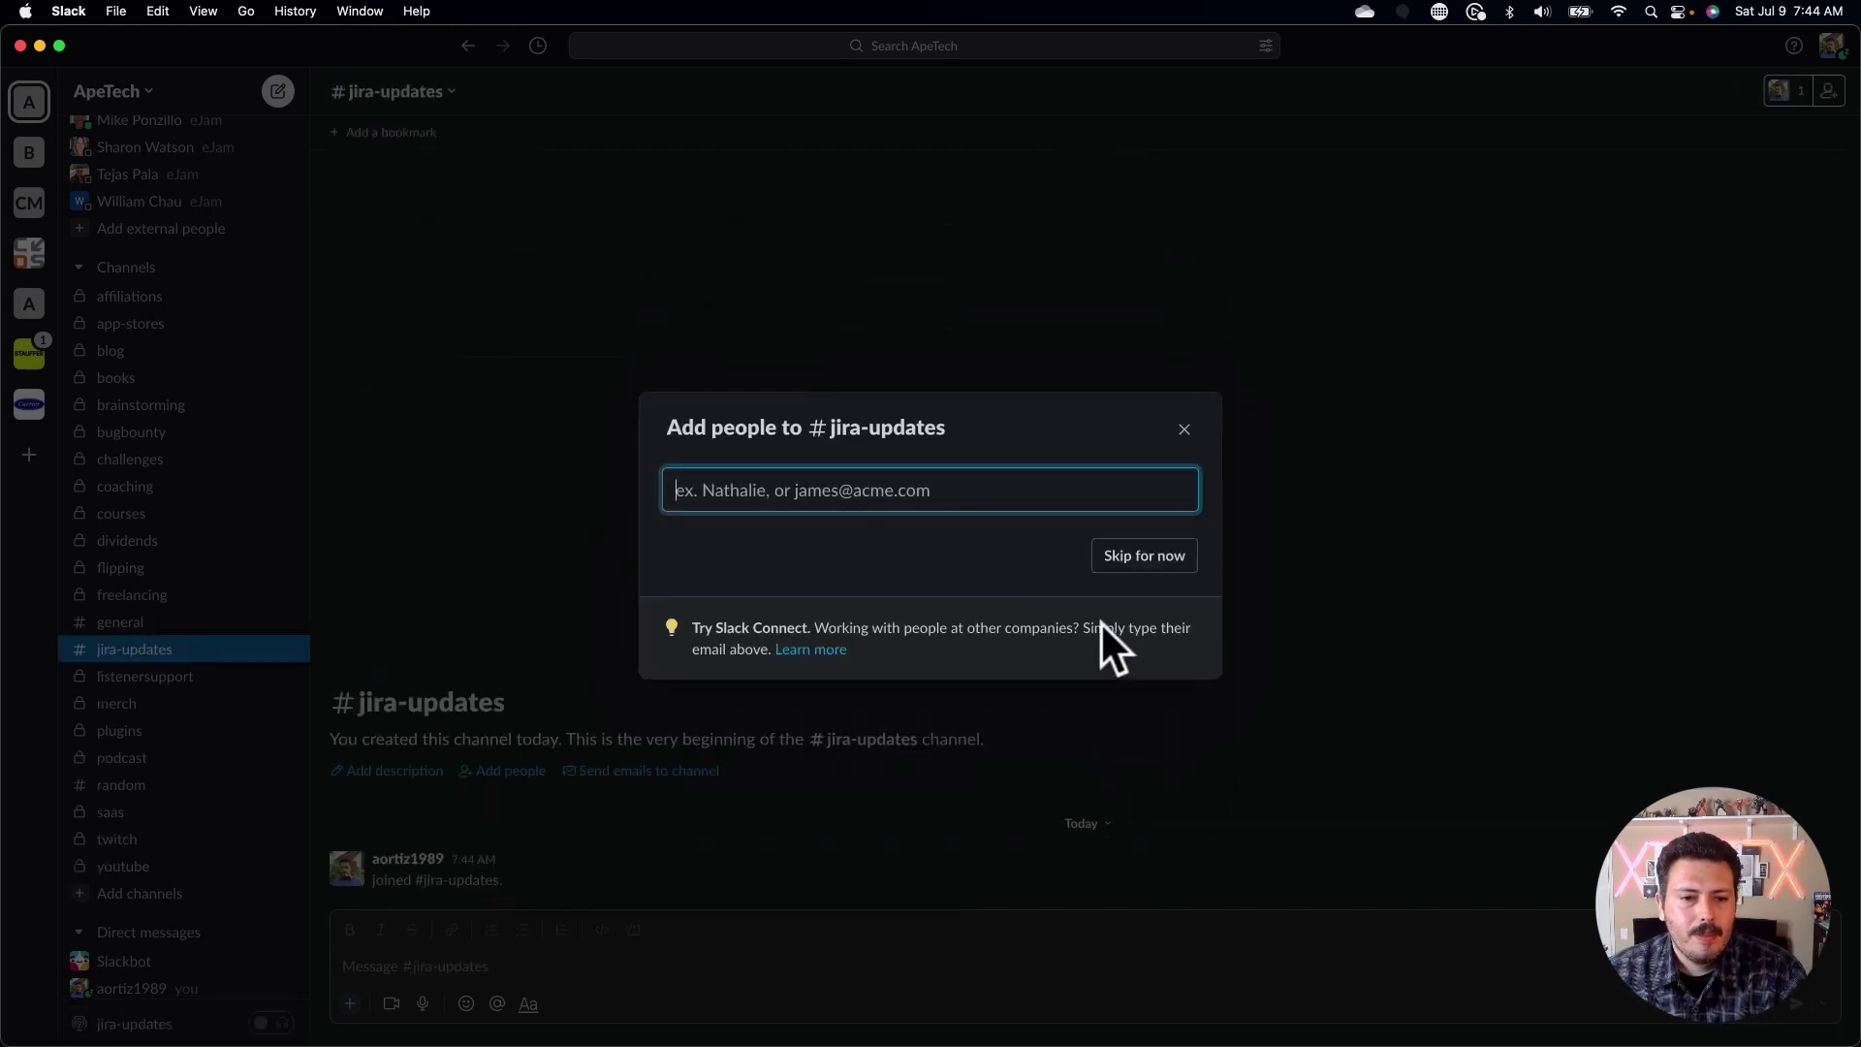
click(1134, 556)
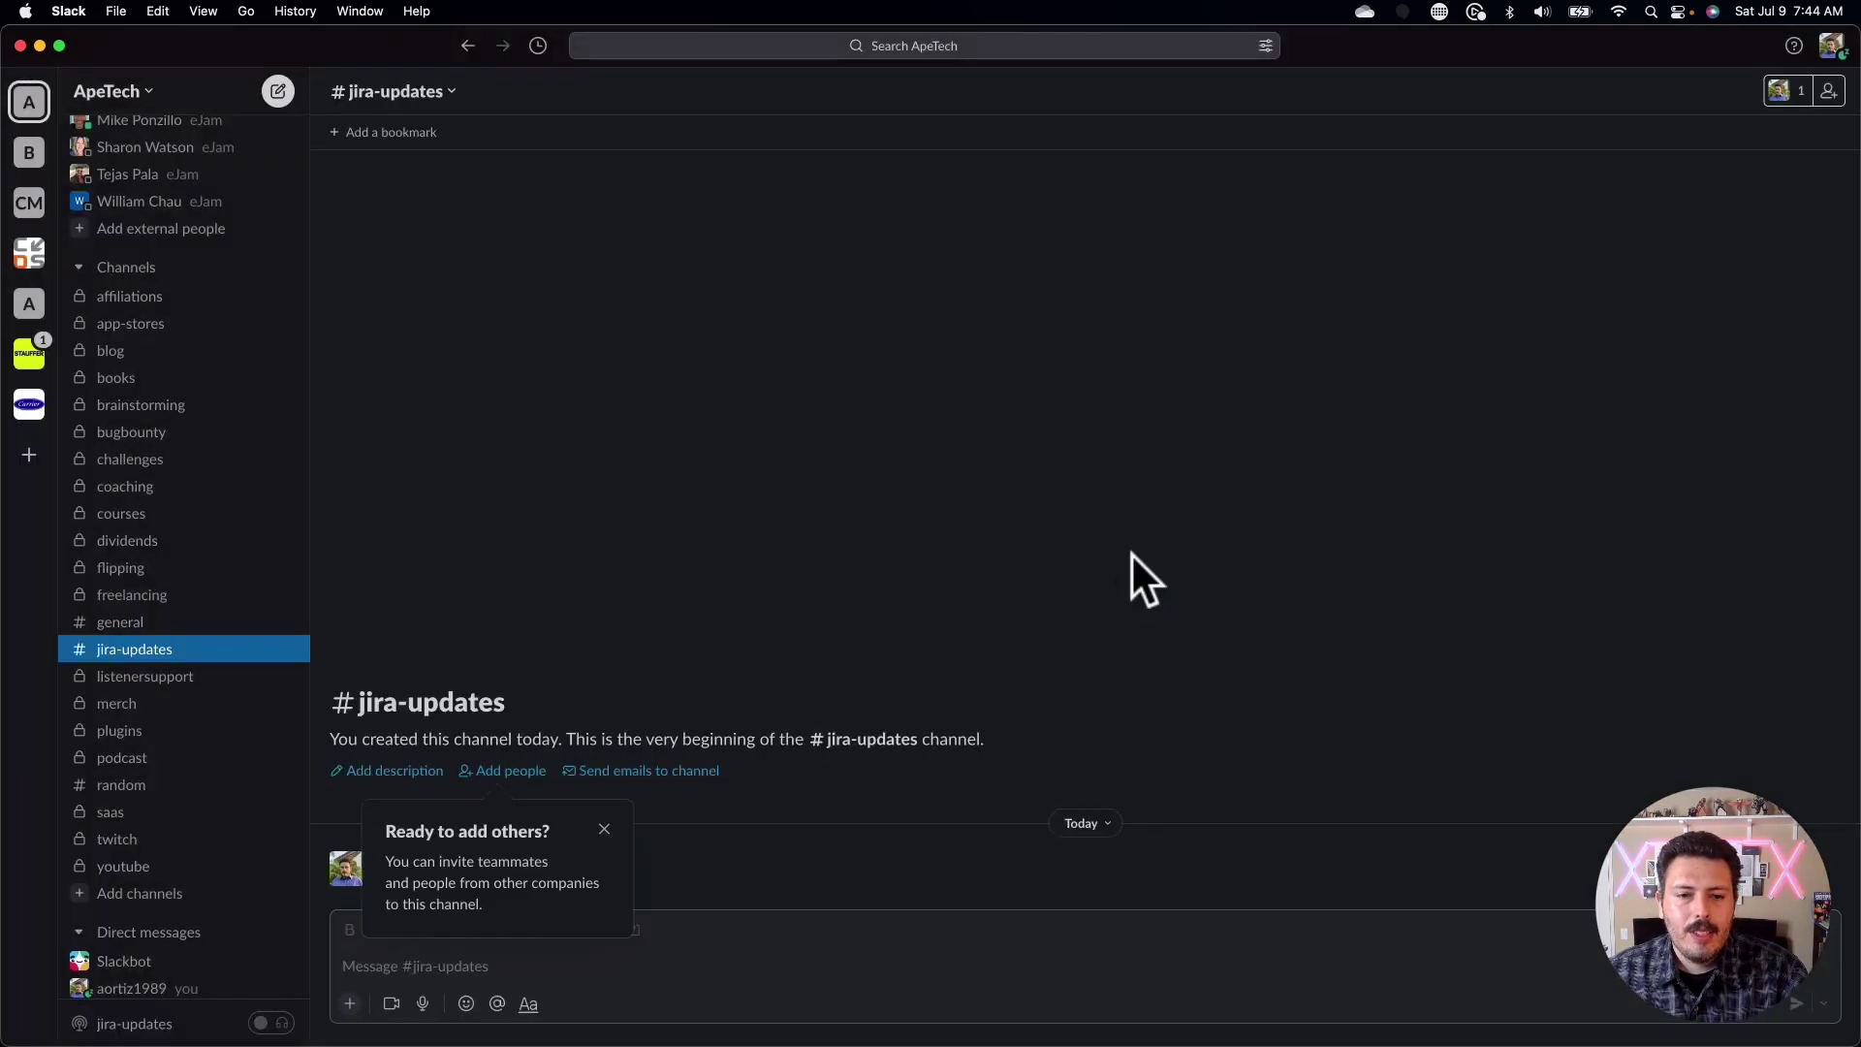
click(604, 830)
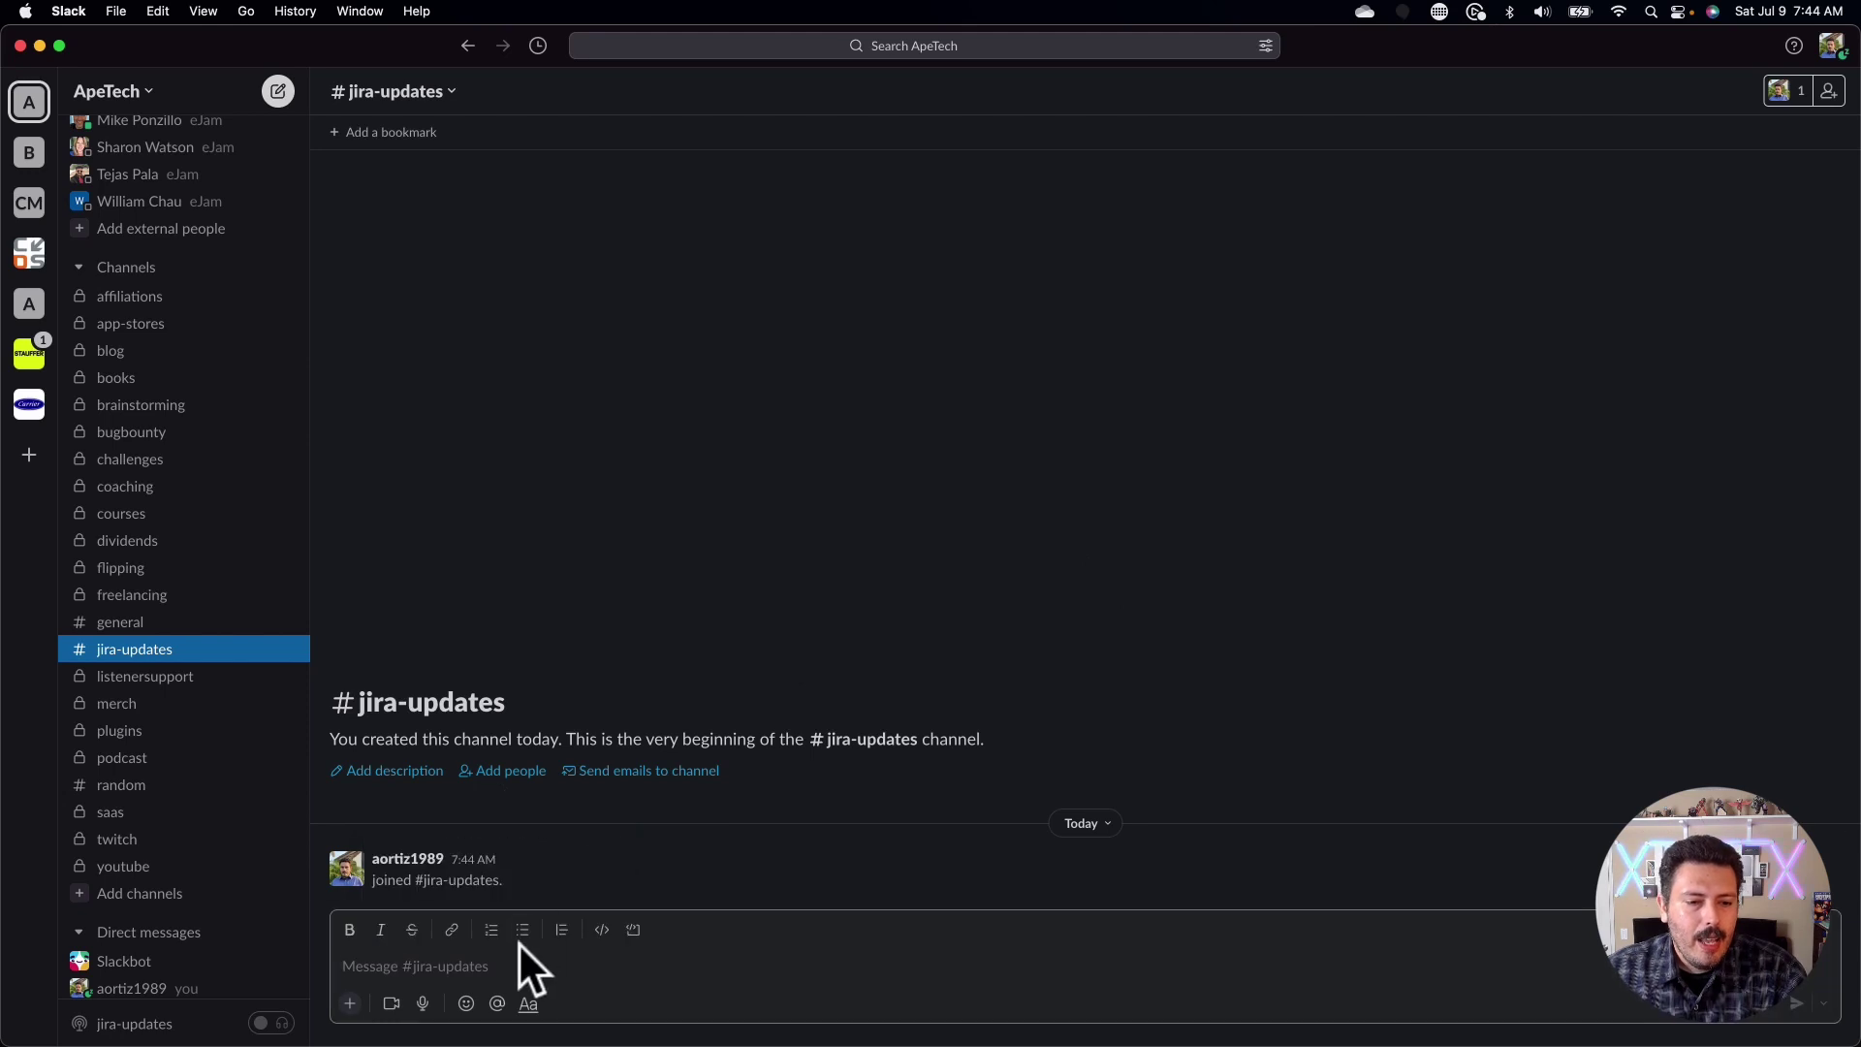
Use /jira connect to link the Apetech Tech Tutorials (ATT) project to #jira-updates.
text(/jira connect)
key(Return)
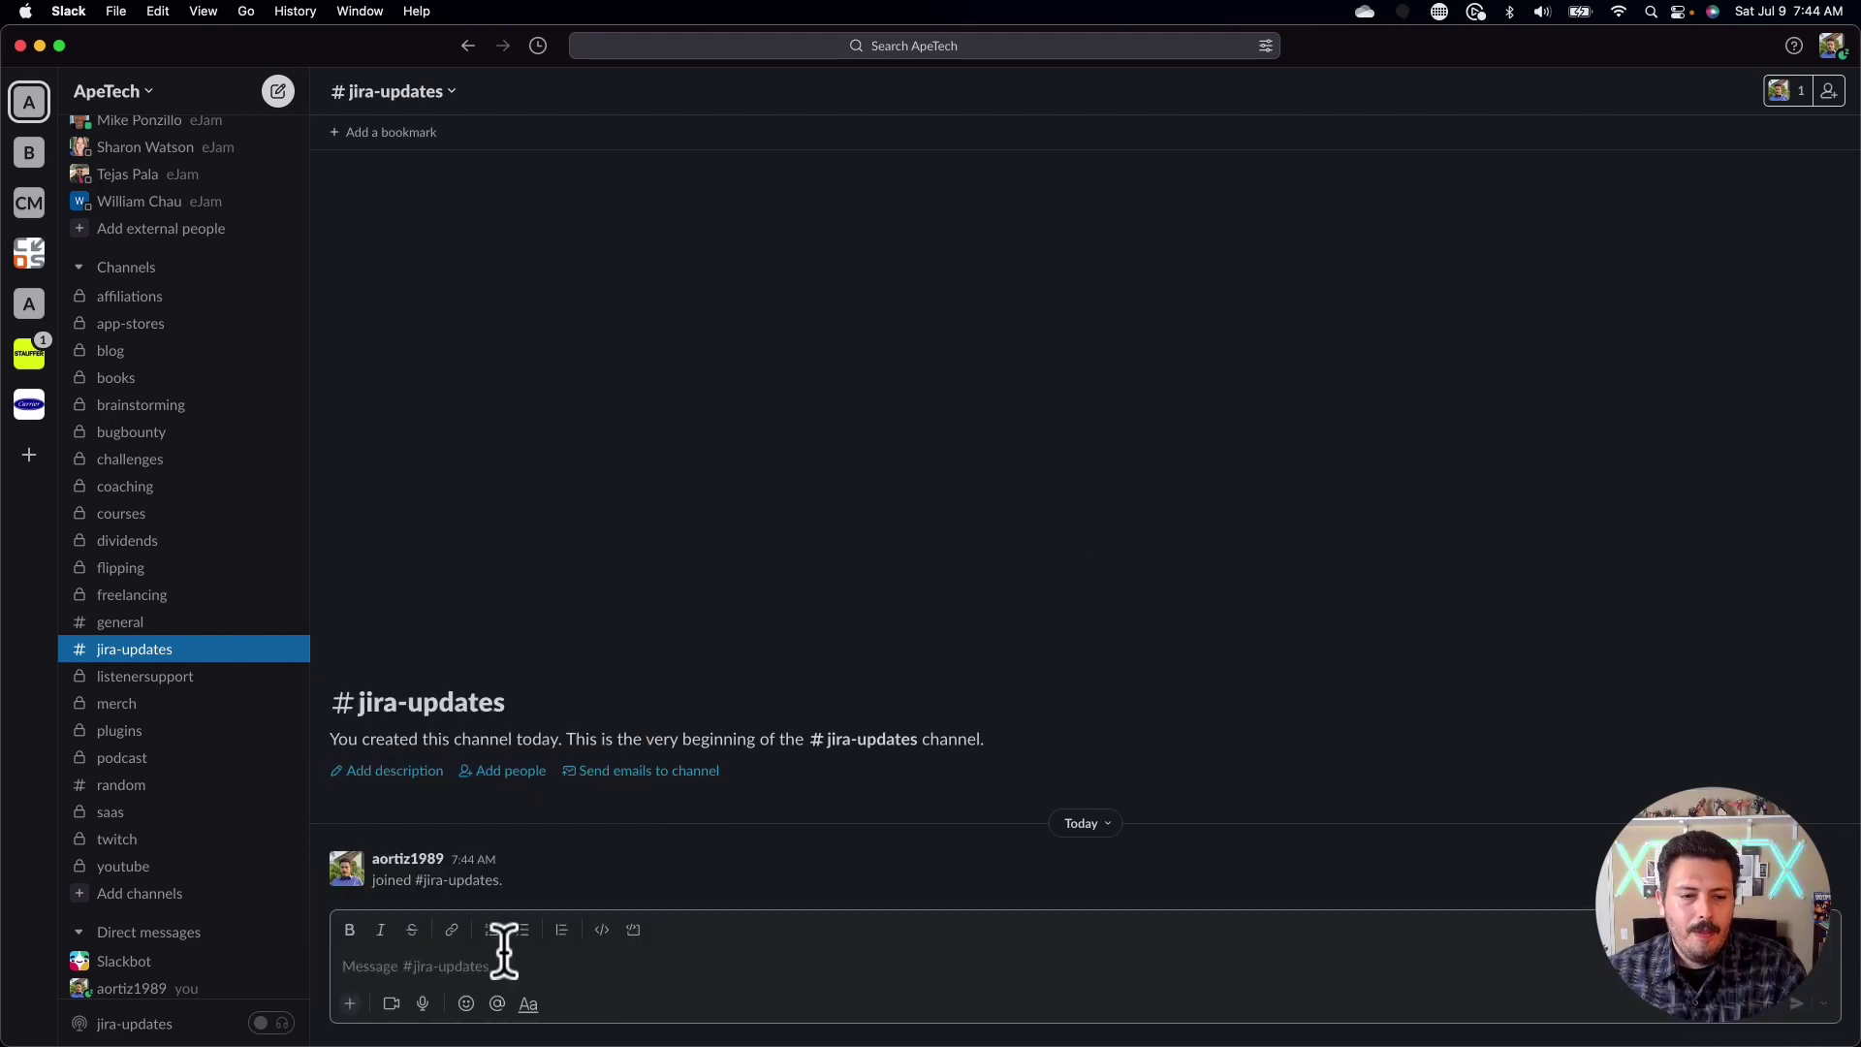
click(489, 877)
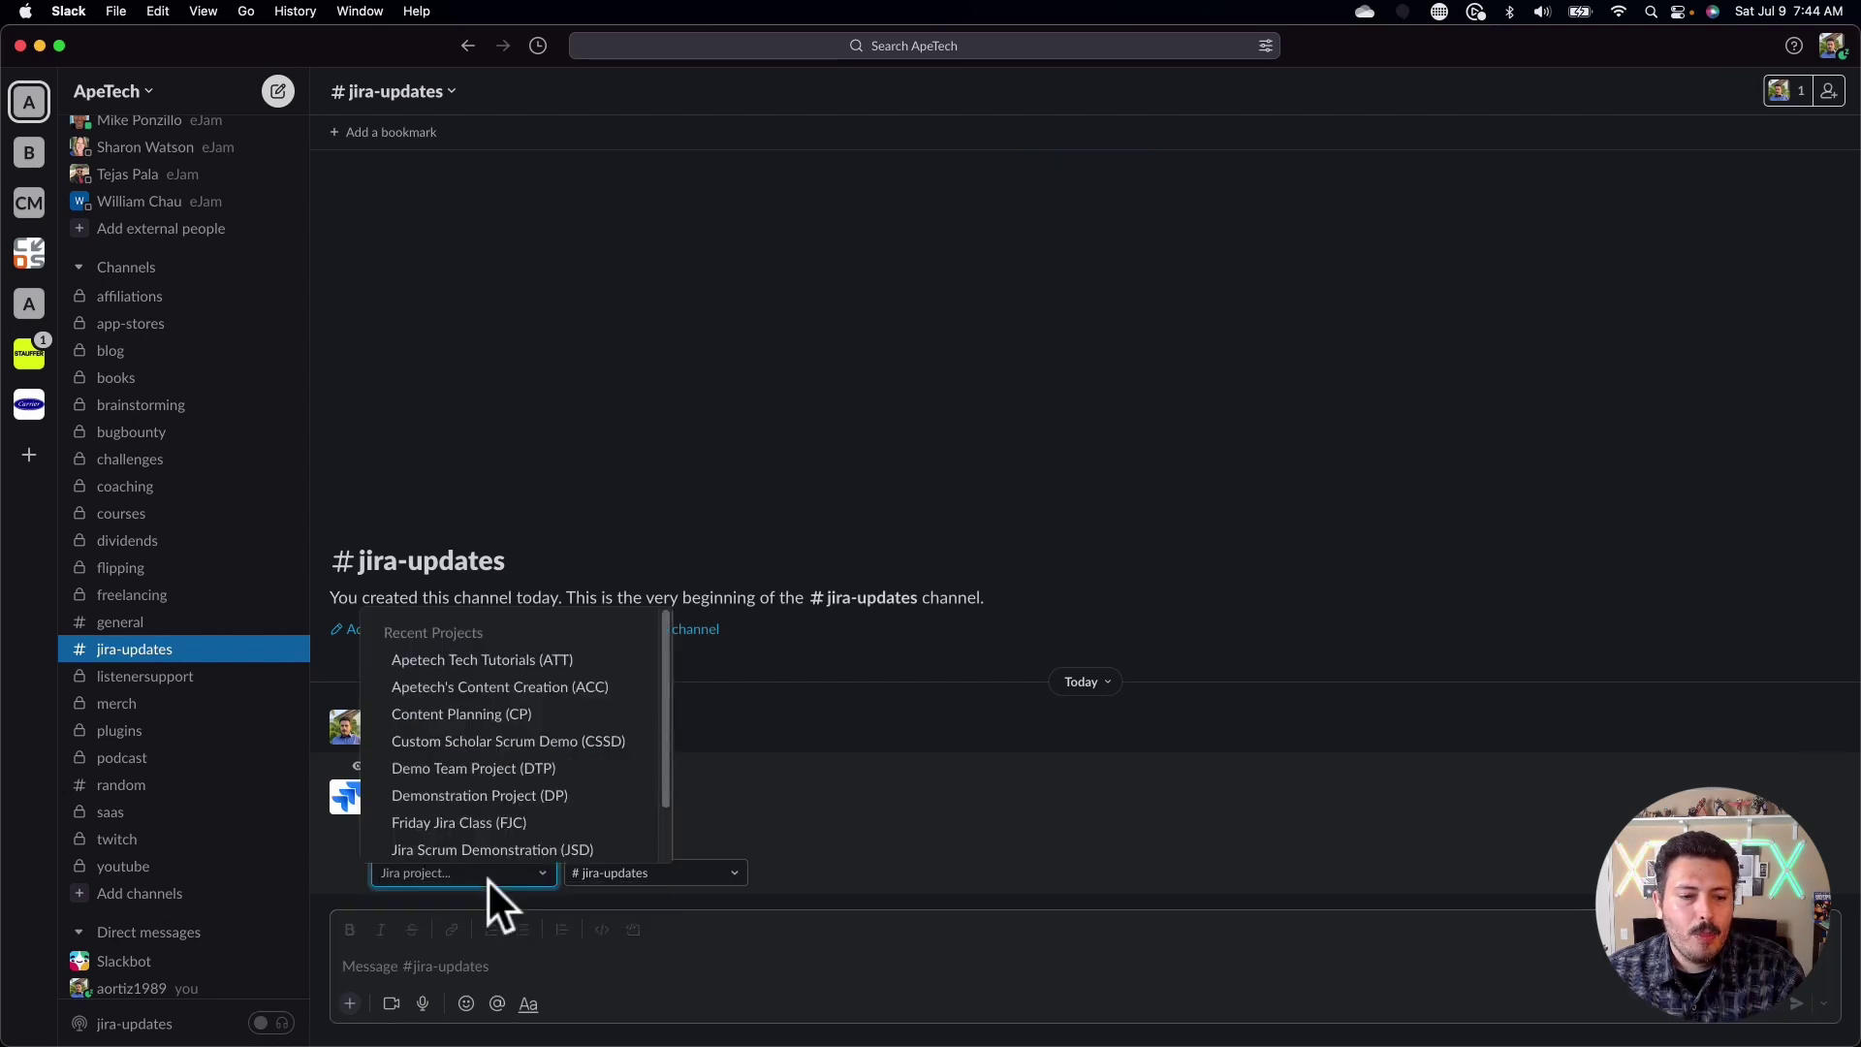
click(504, 665)
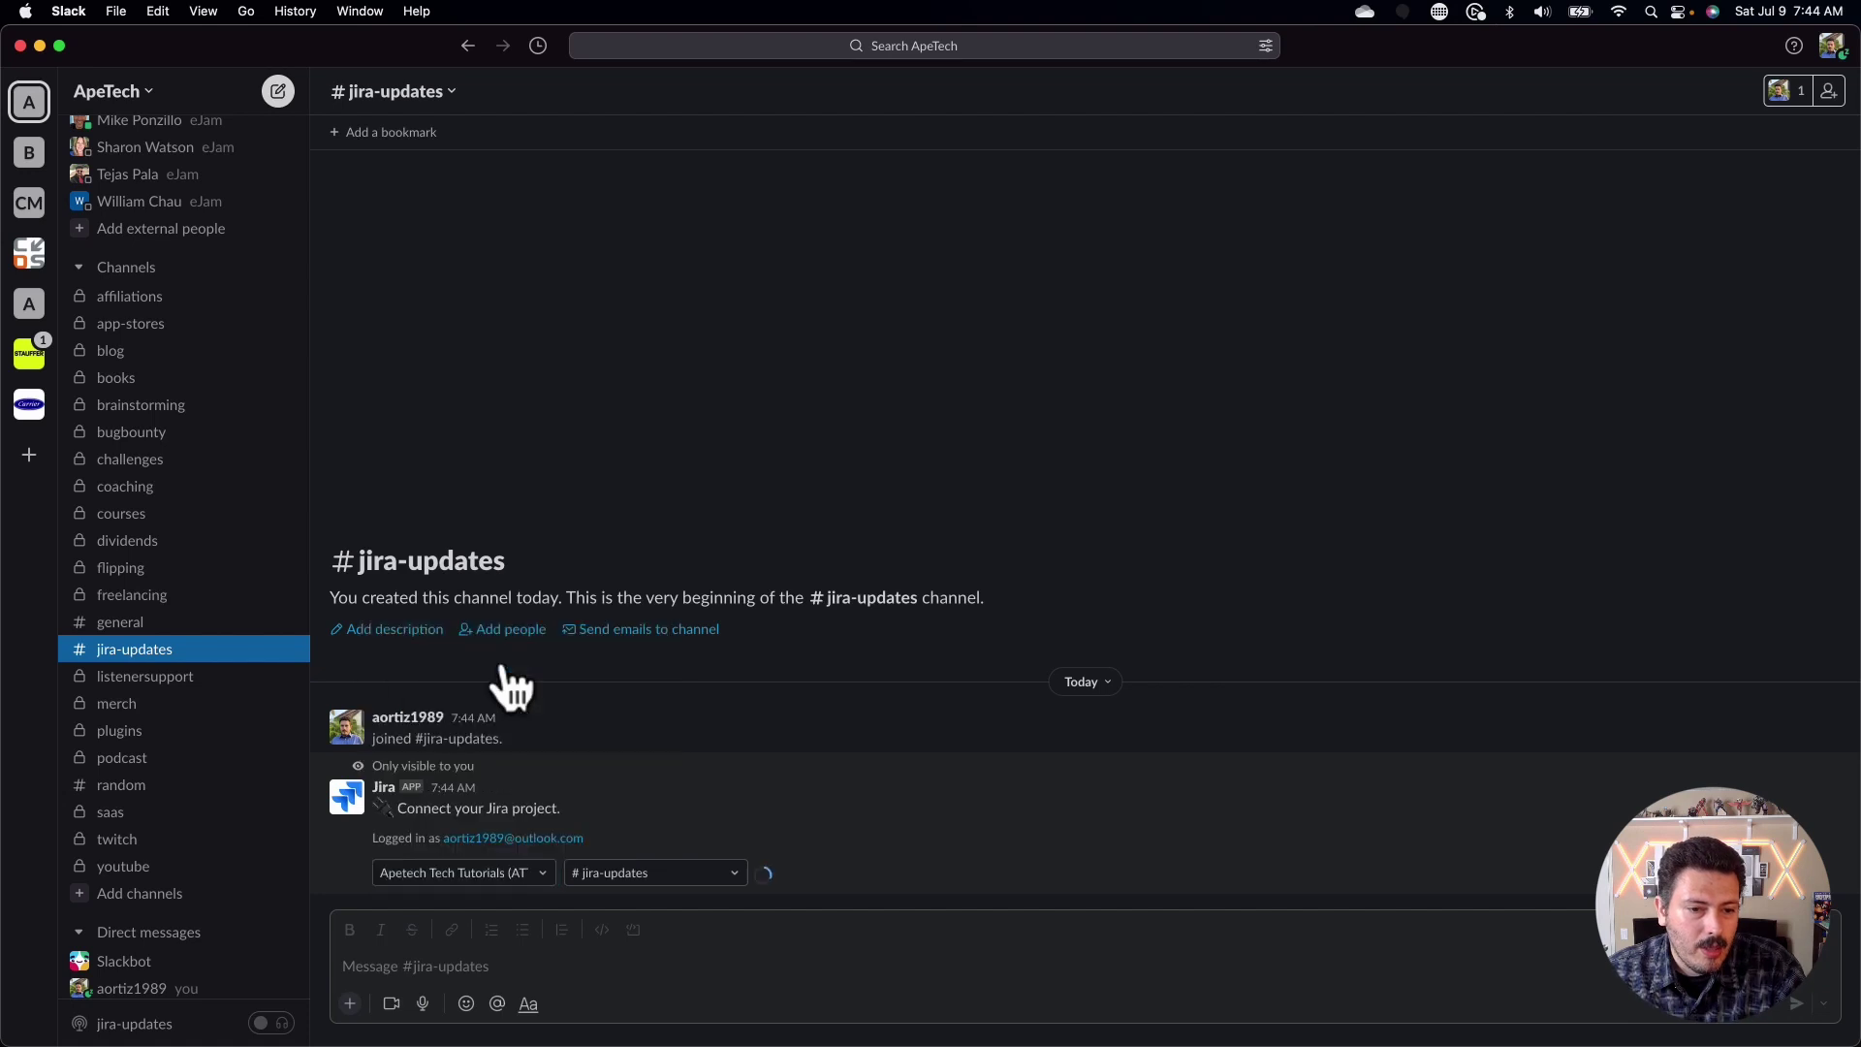
click(729, 870)
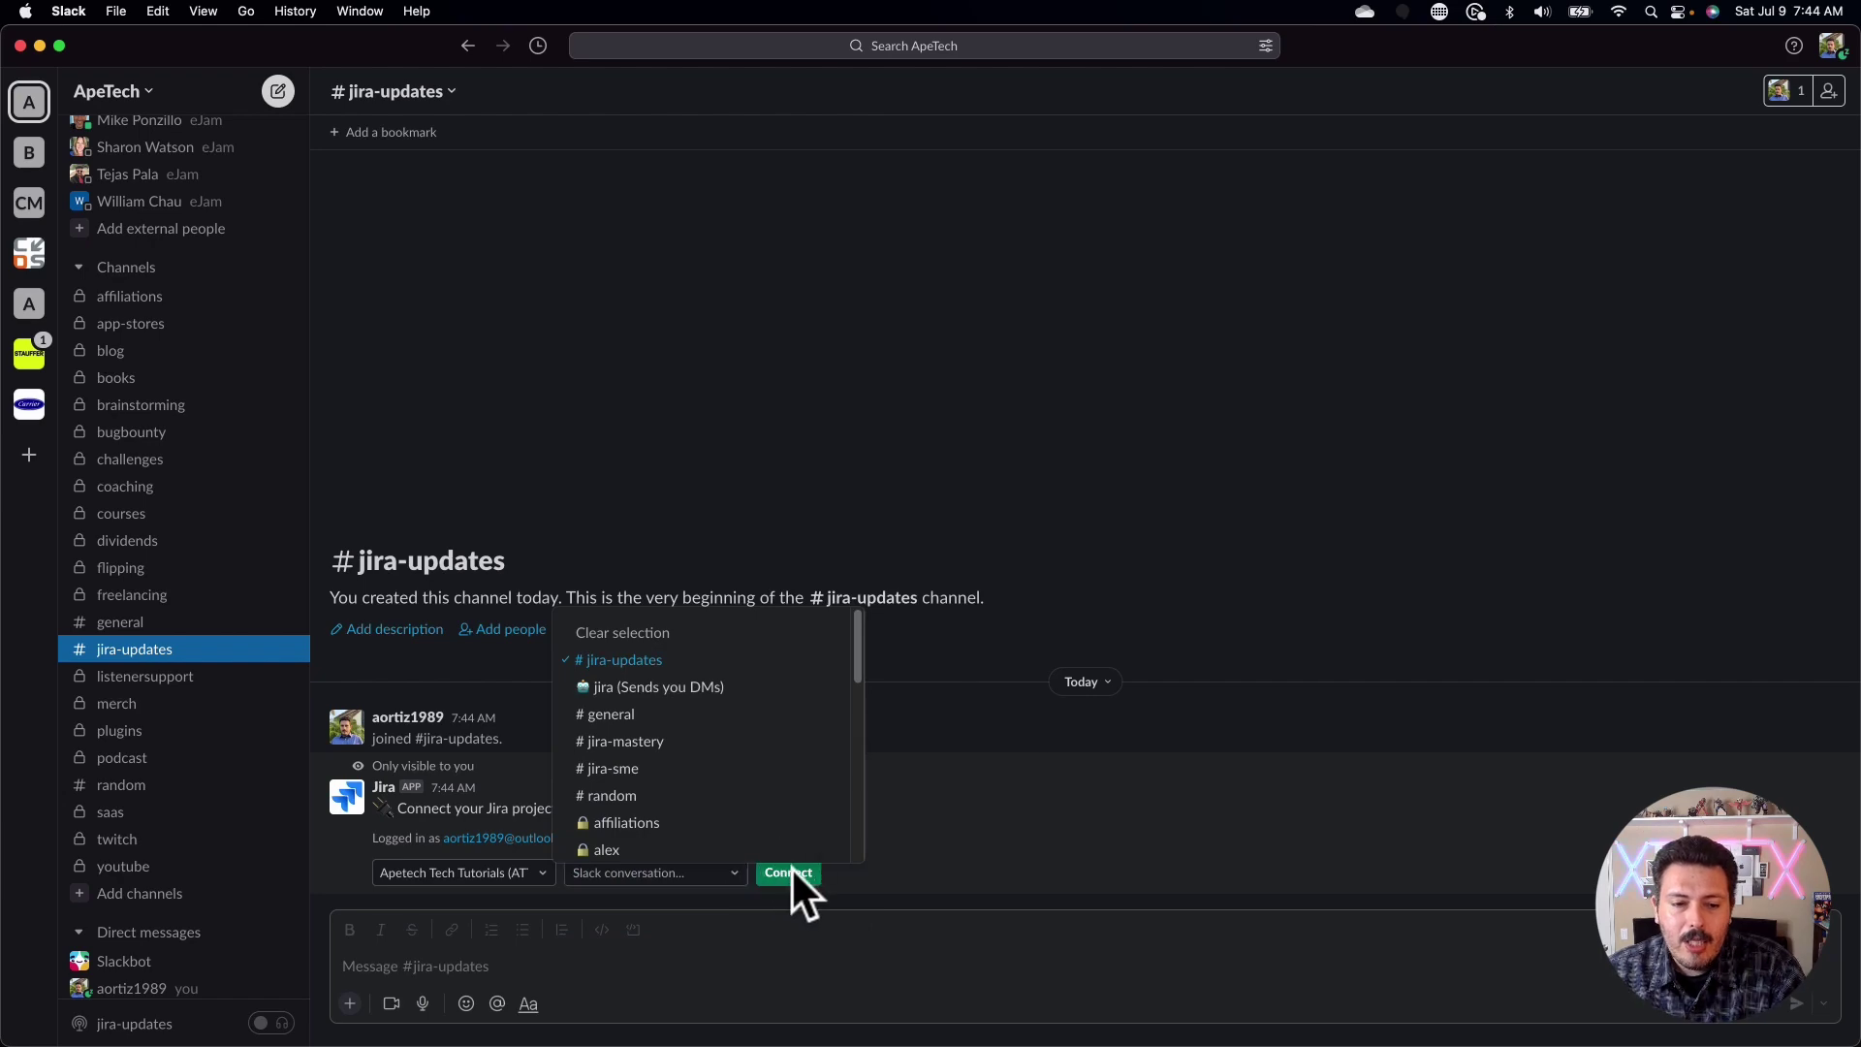
click(791, 867)
click(791, 872)
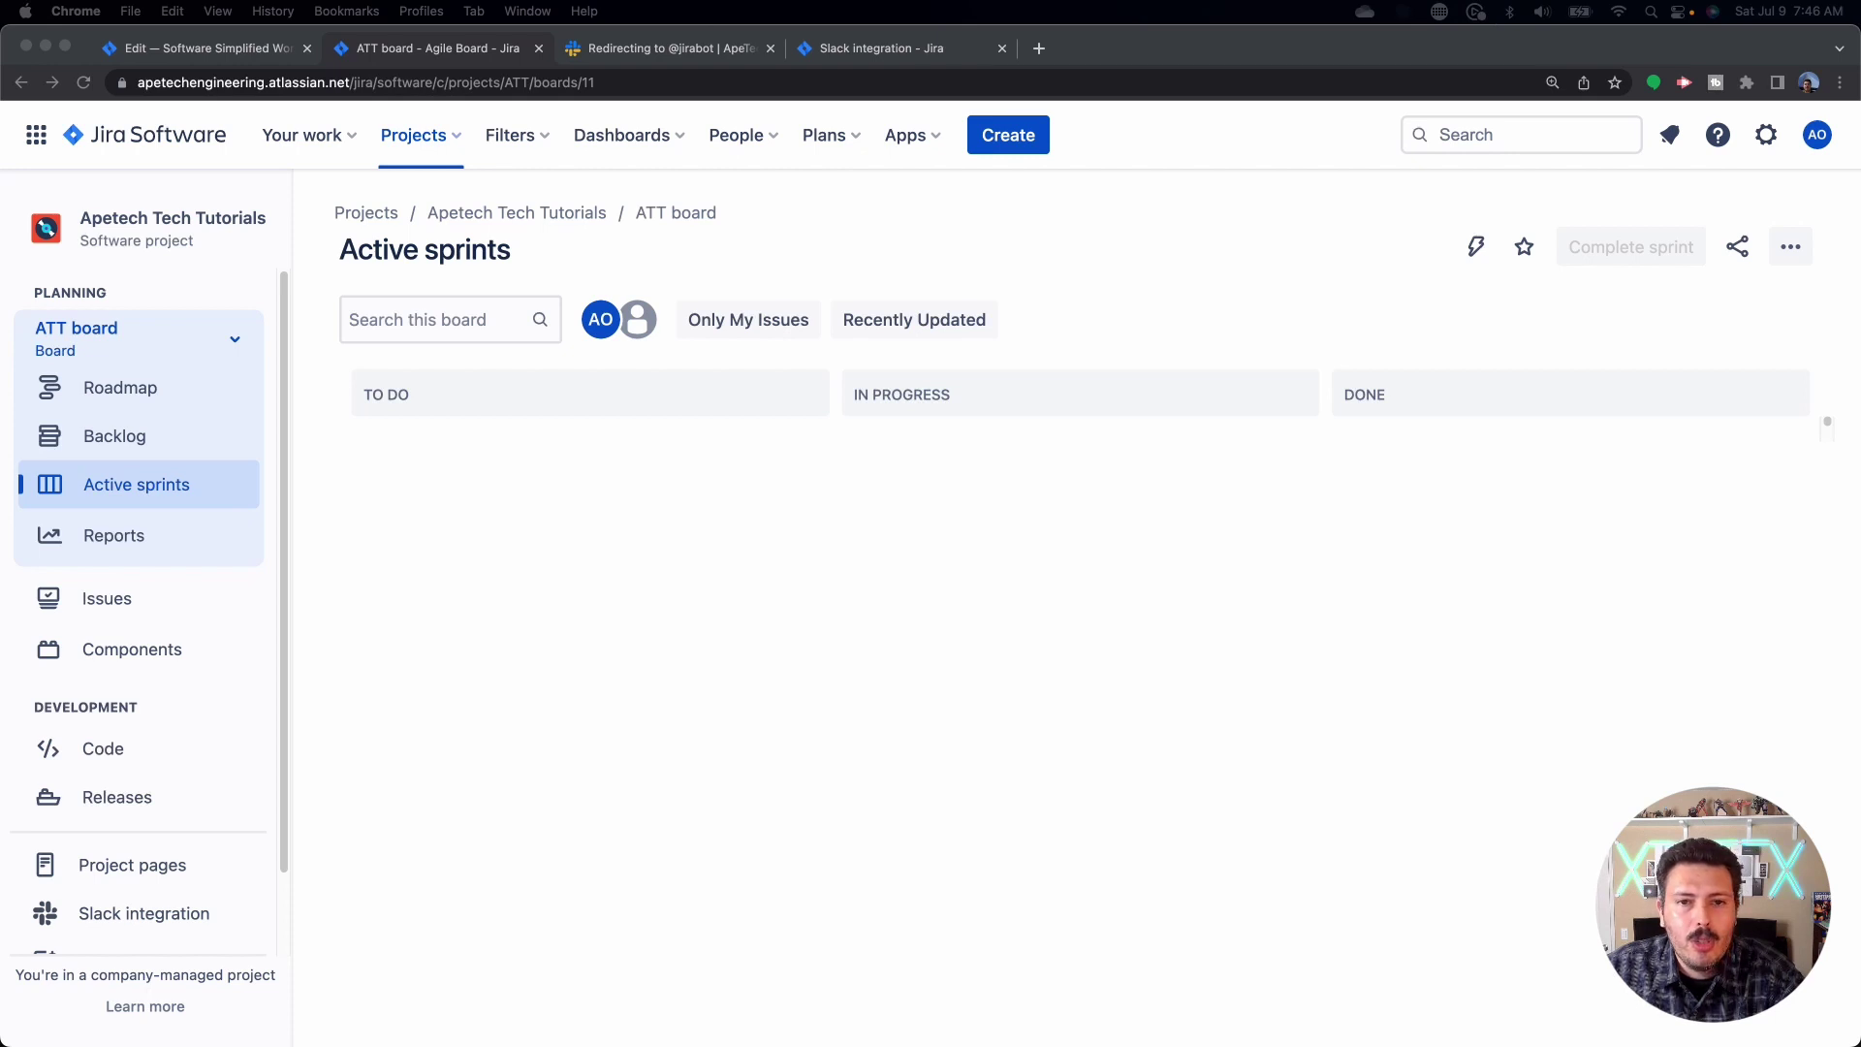
Create the Jira Story 'This is a test for slack' (ATT-22), then return to the Slack window.
click(1005, 141)
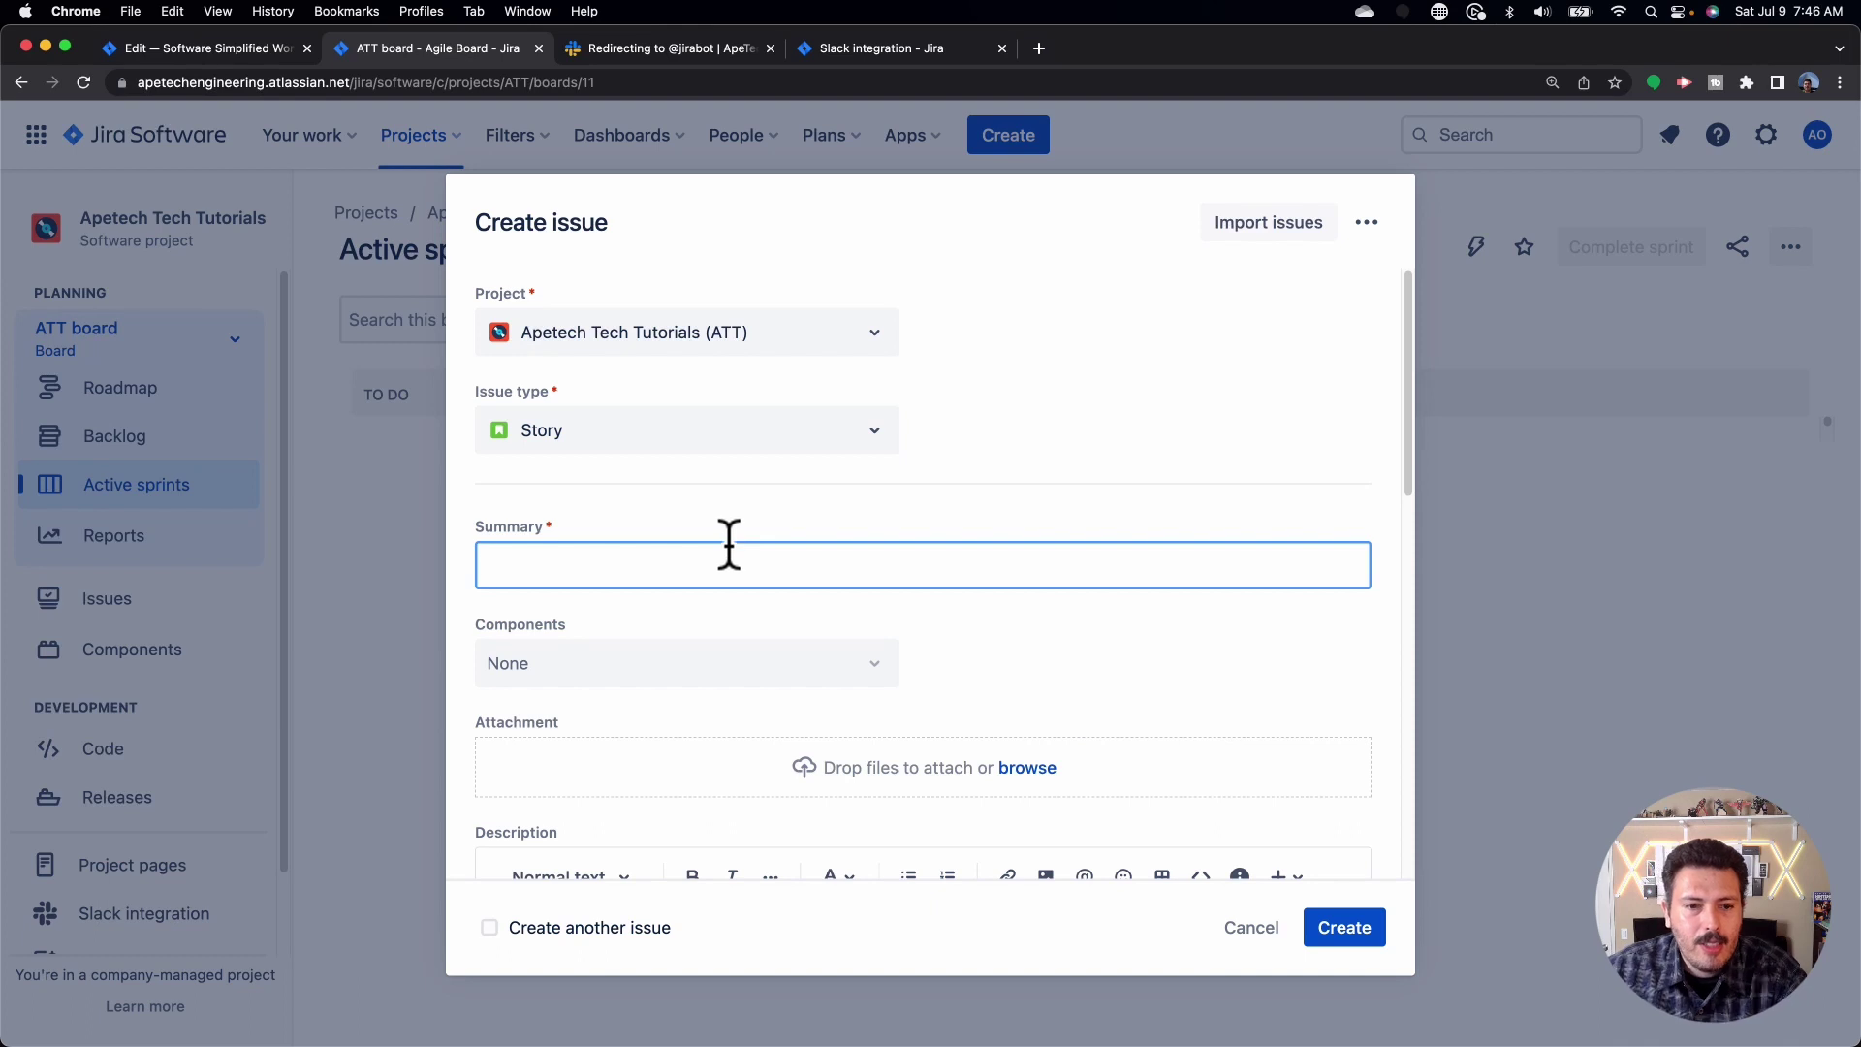
text(This is a te)
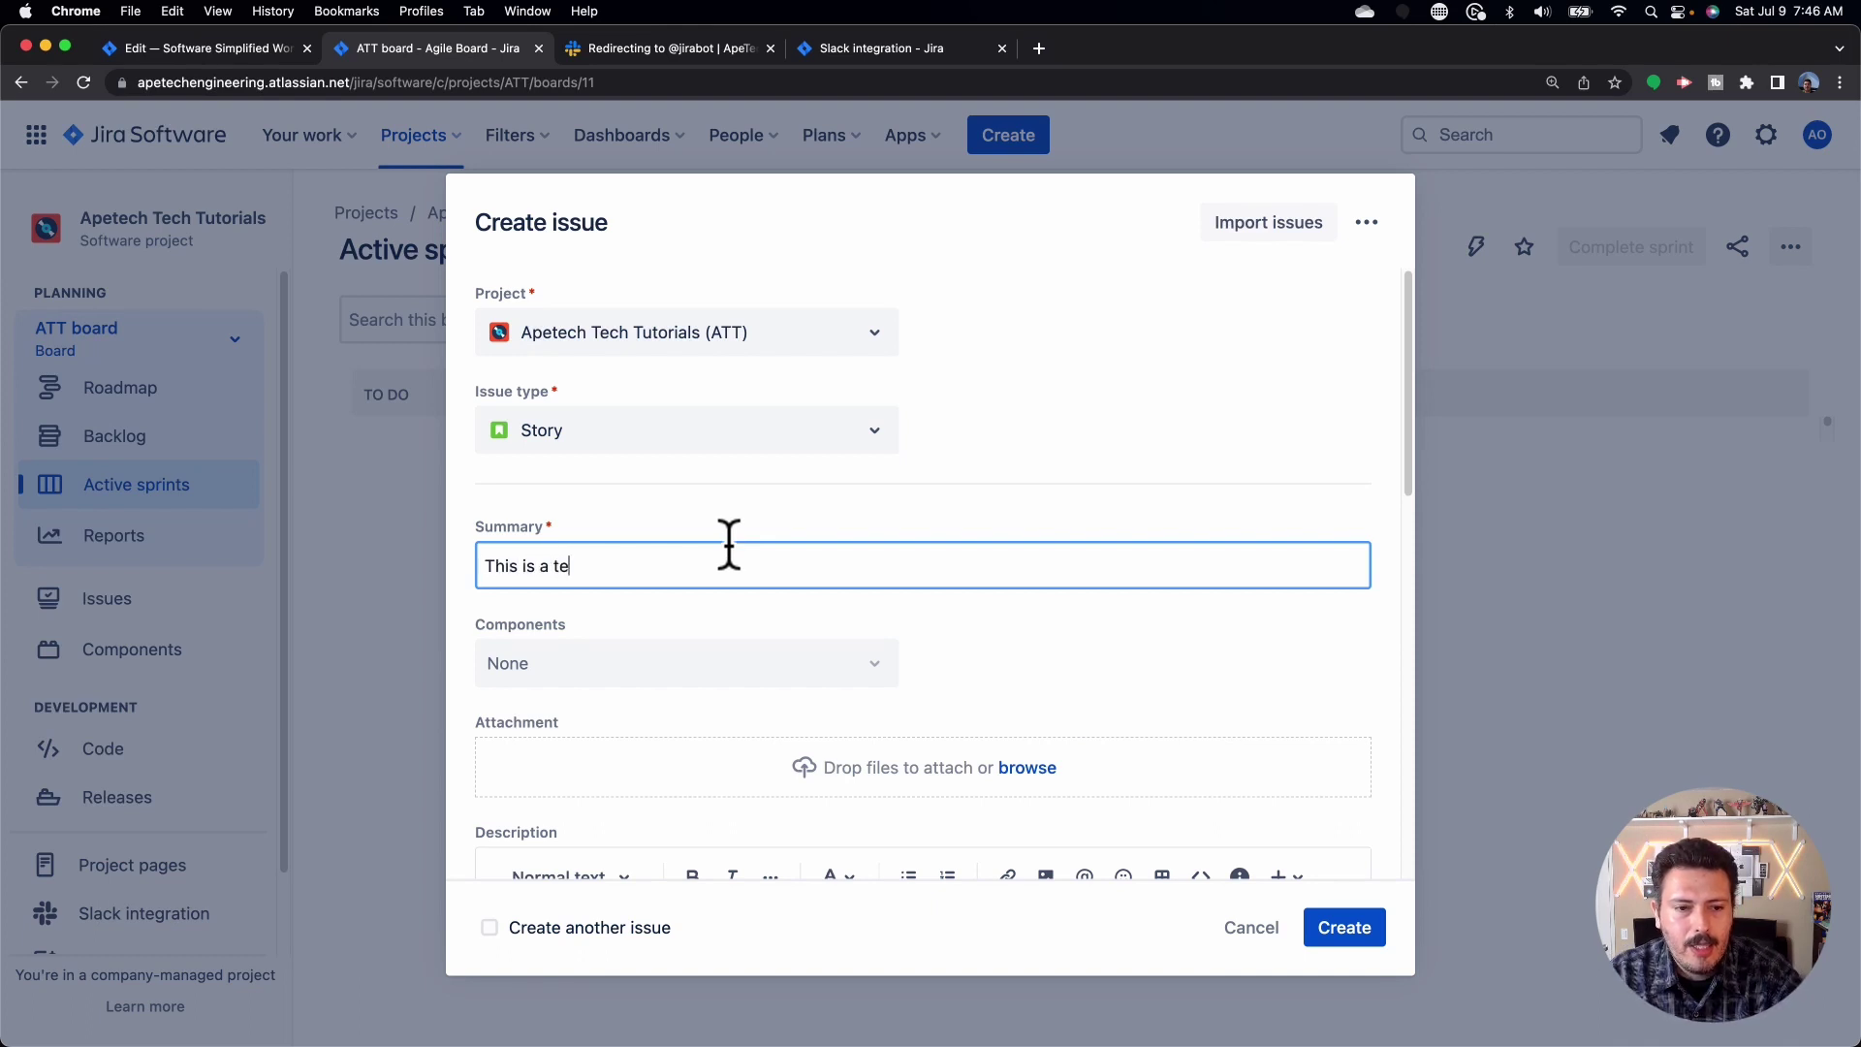
text(st for slack)
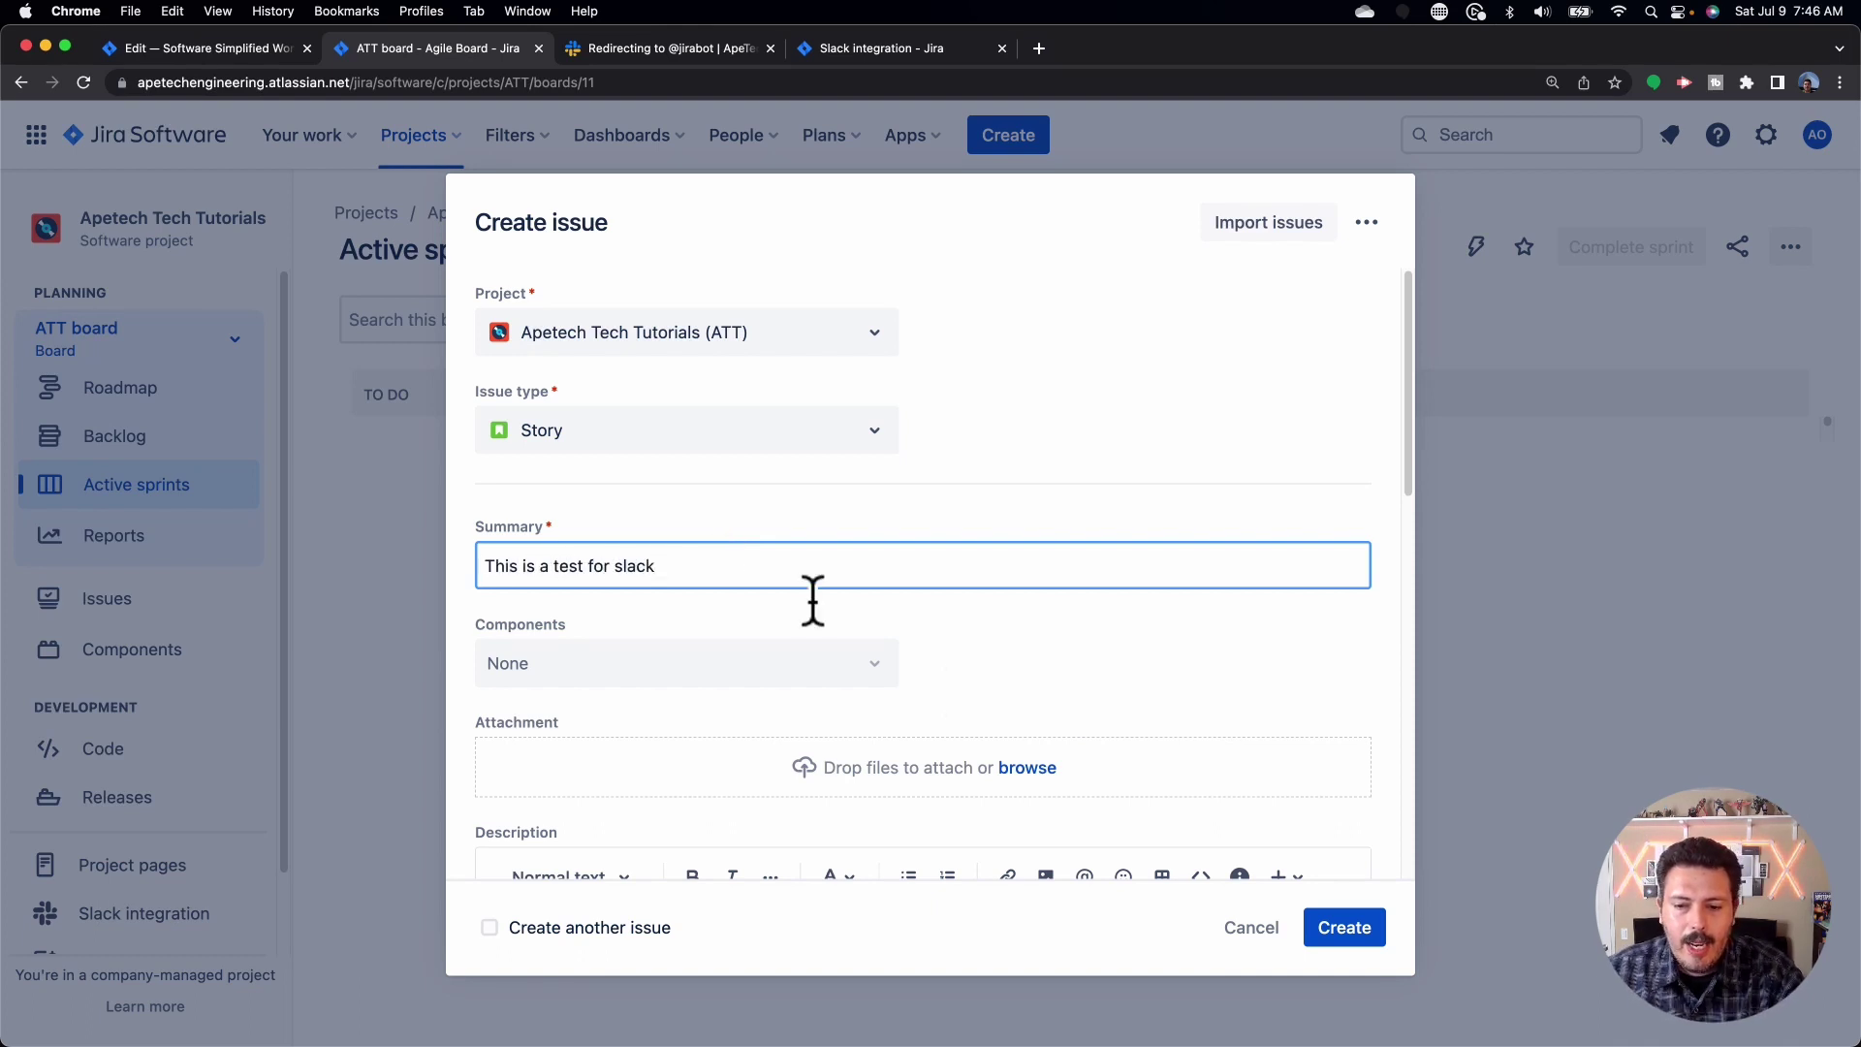
click(1326, 933)
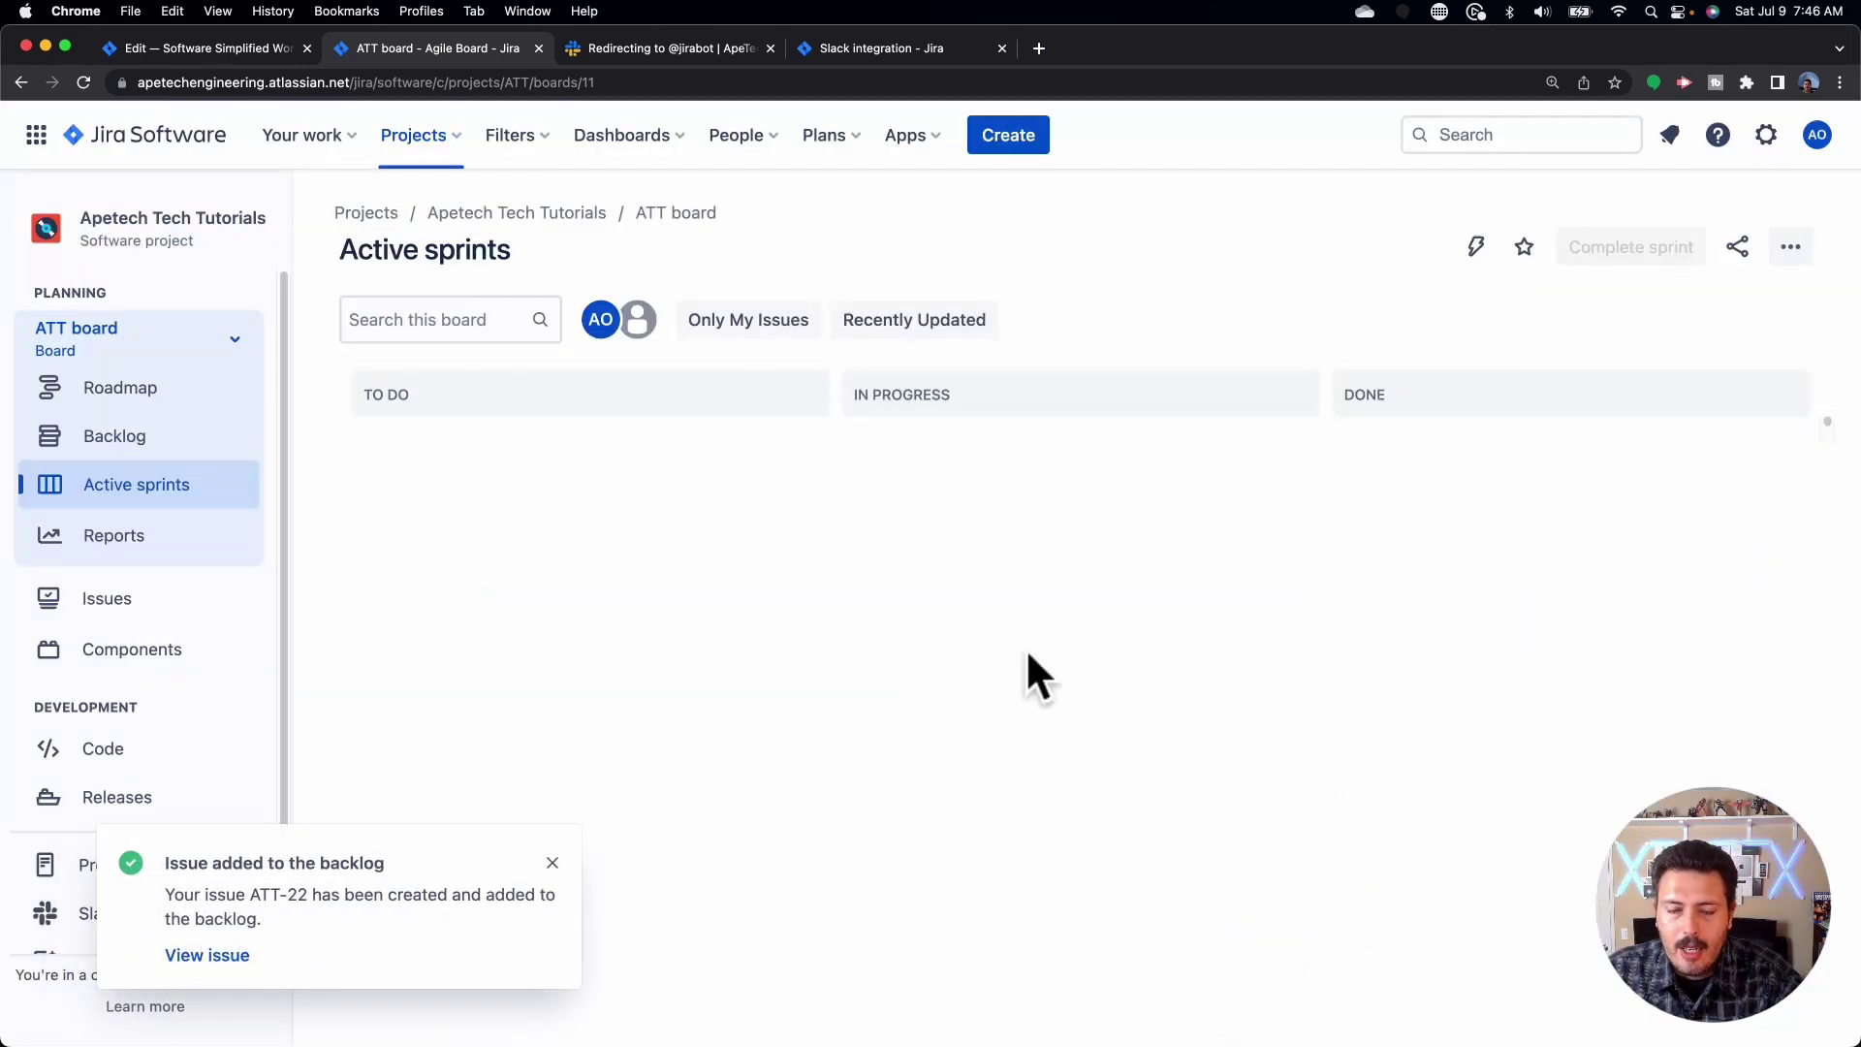
key(ctrl+Up)
click(634, 481)
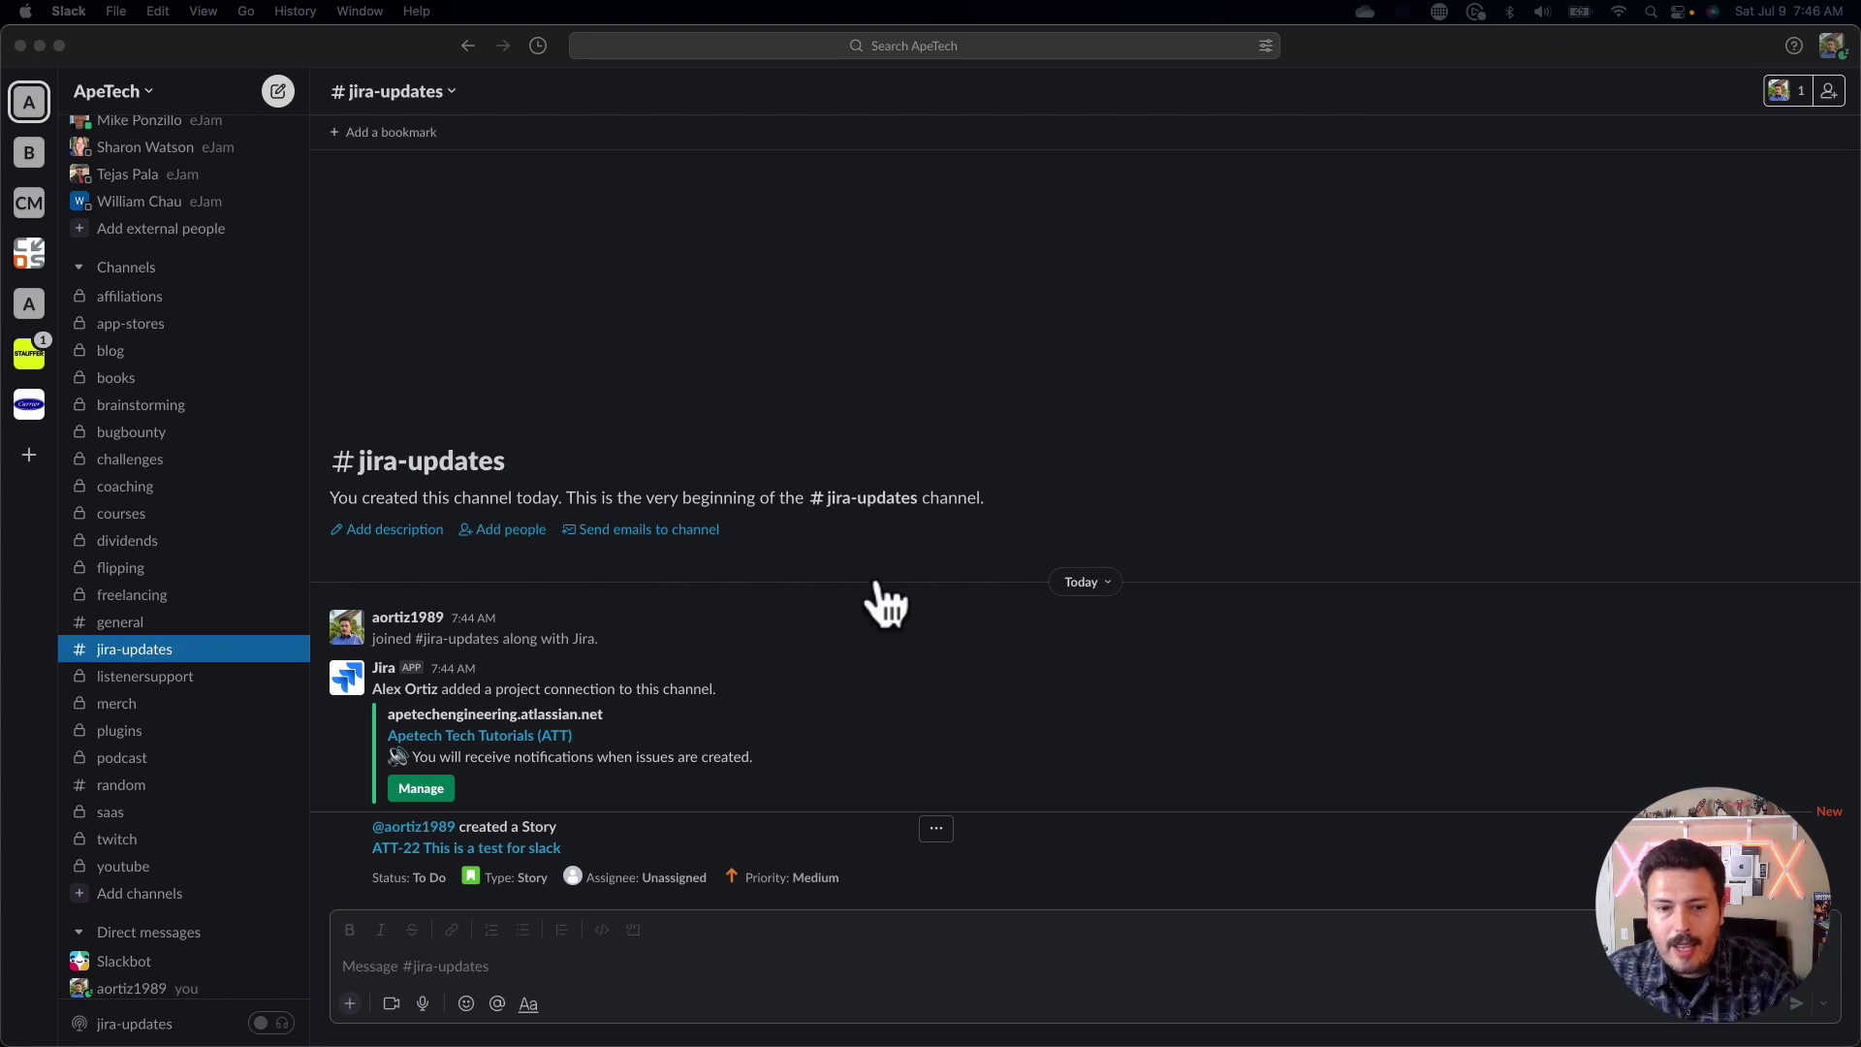
In #jira-updates, send '/jira create this is my story from slack'.
click(533, 965)
click(533, 959)
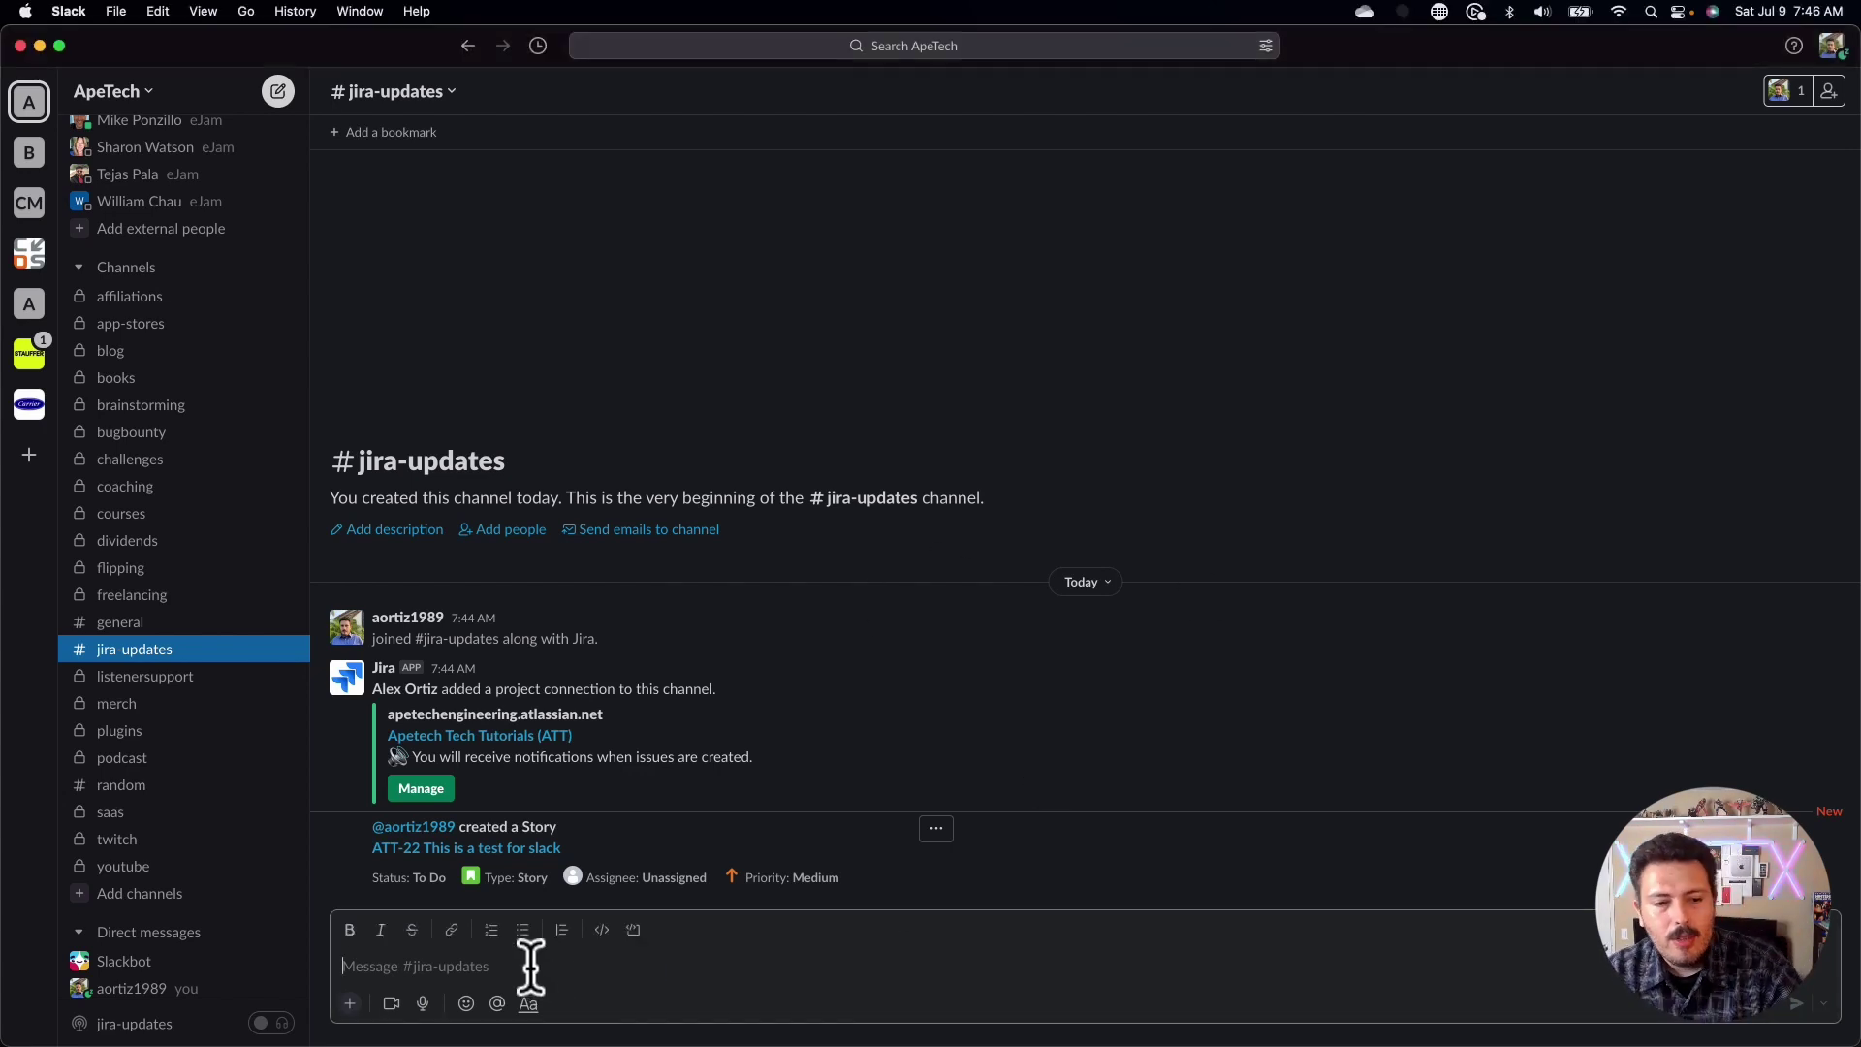
text(/jira )
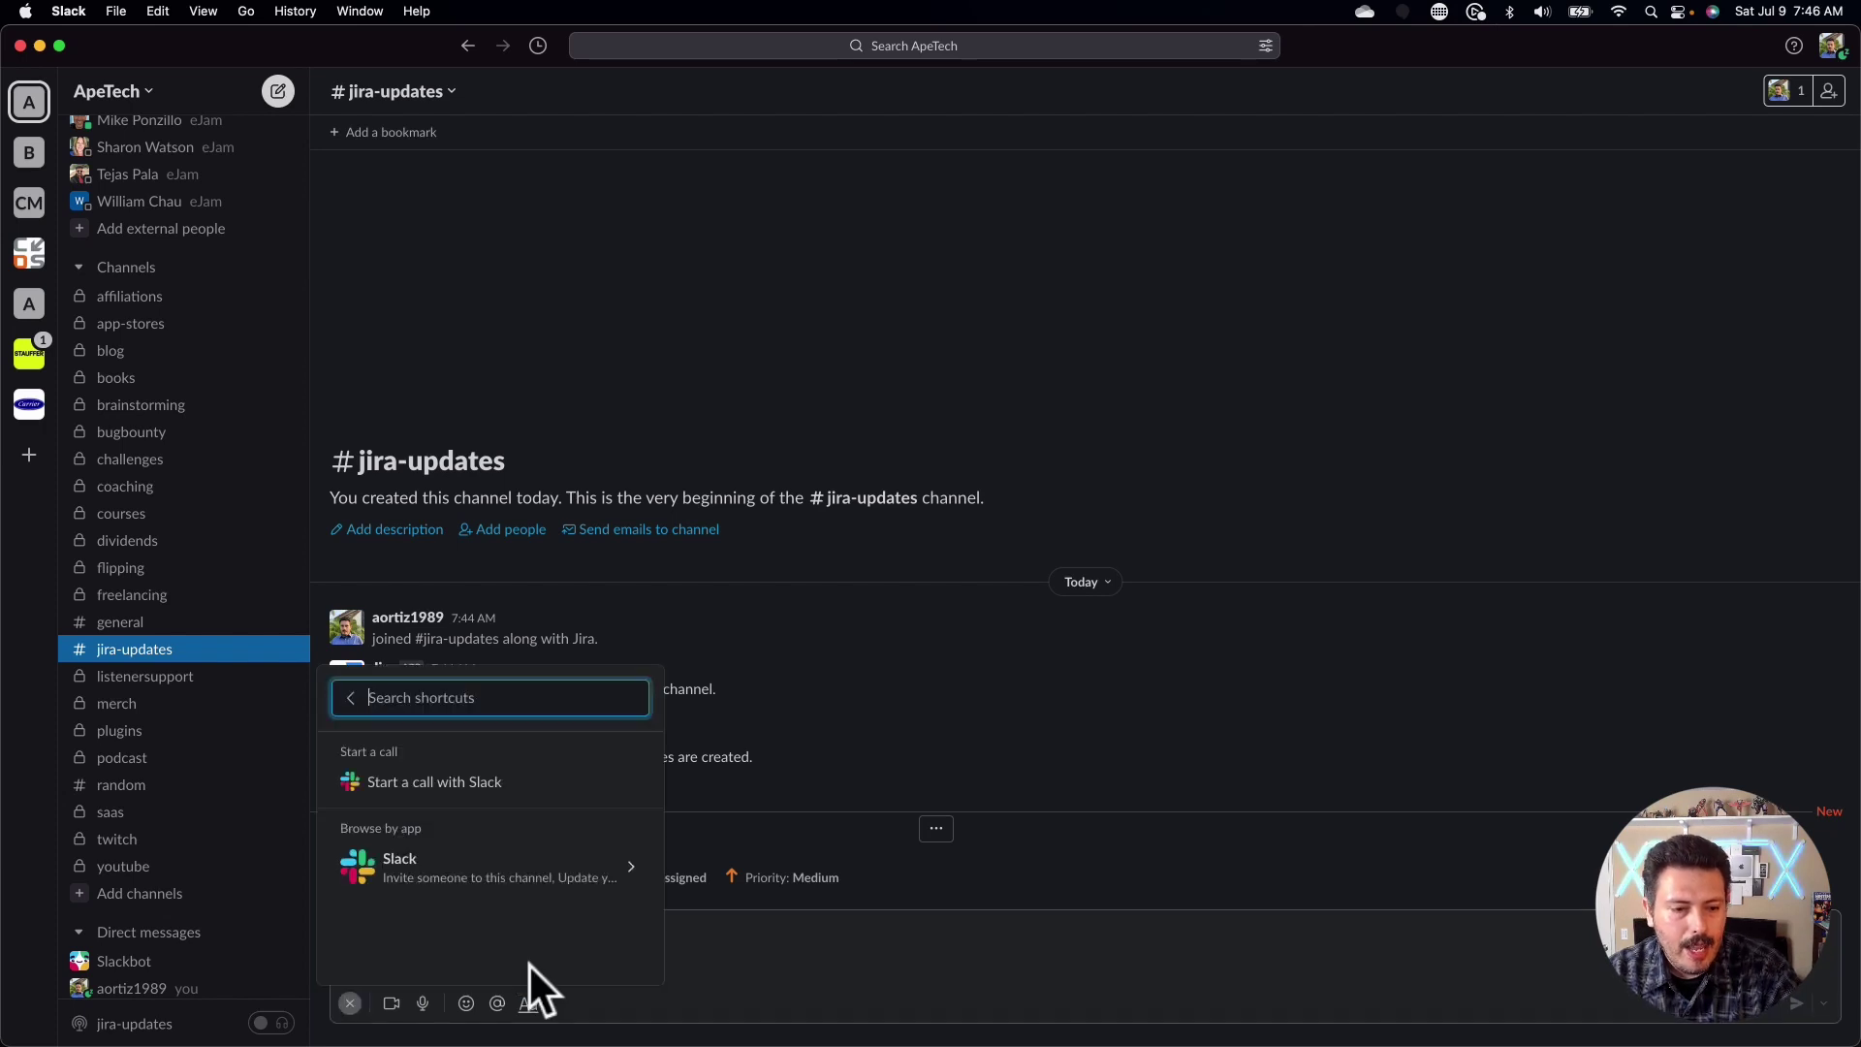
text(cr)
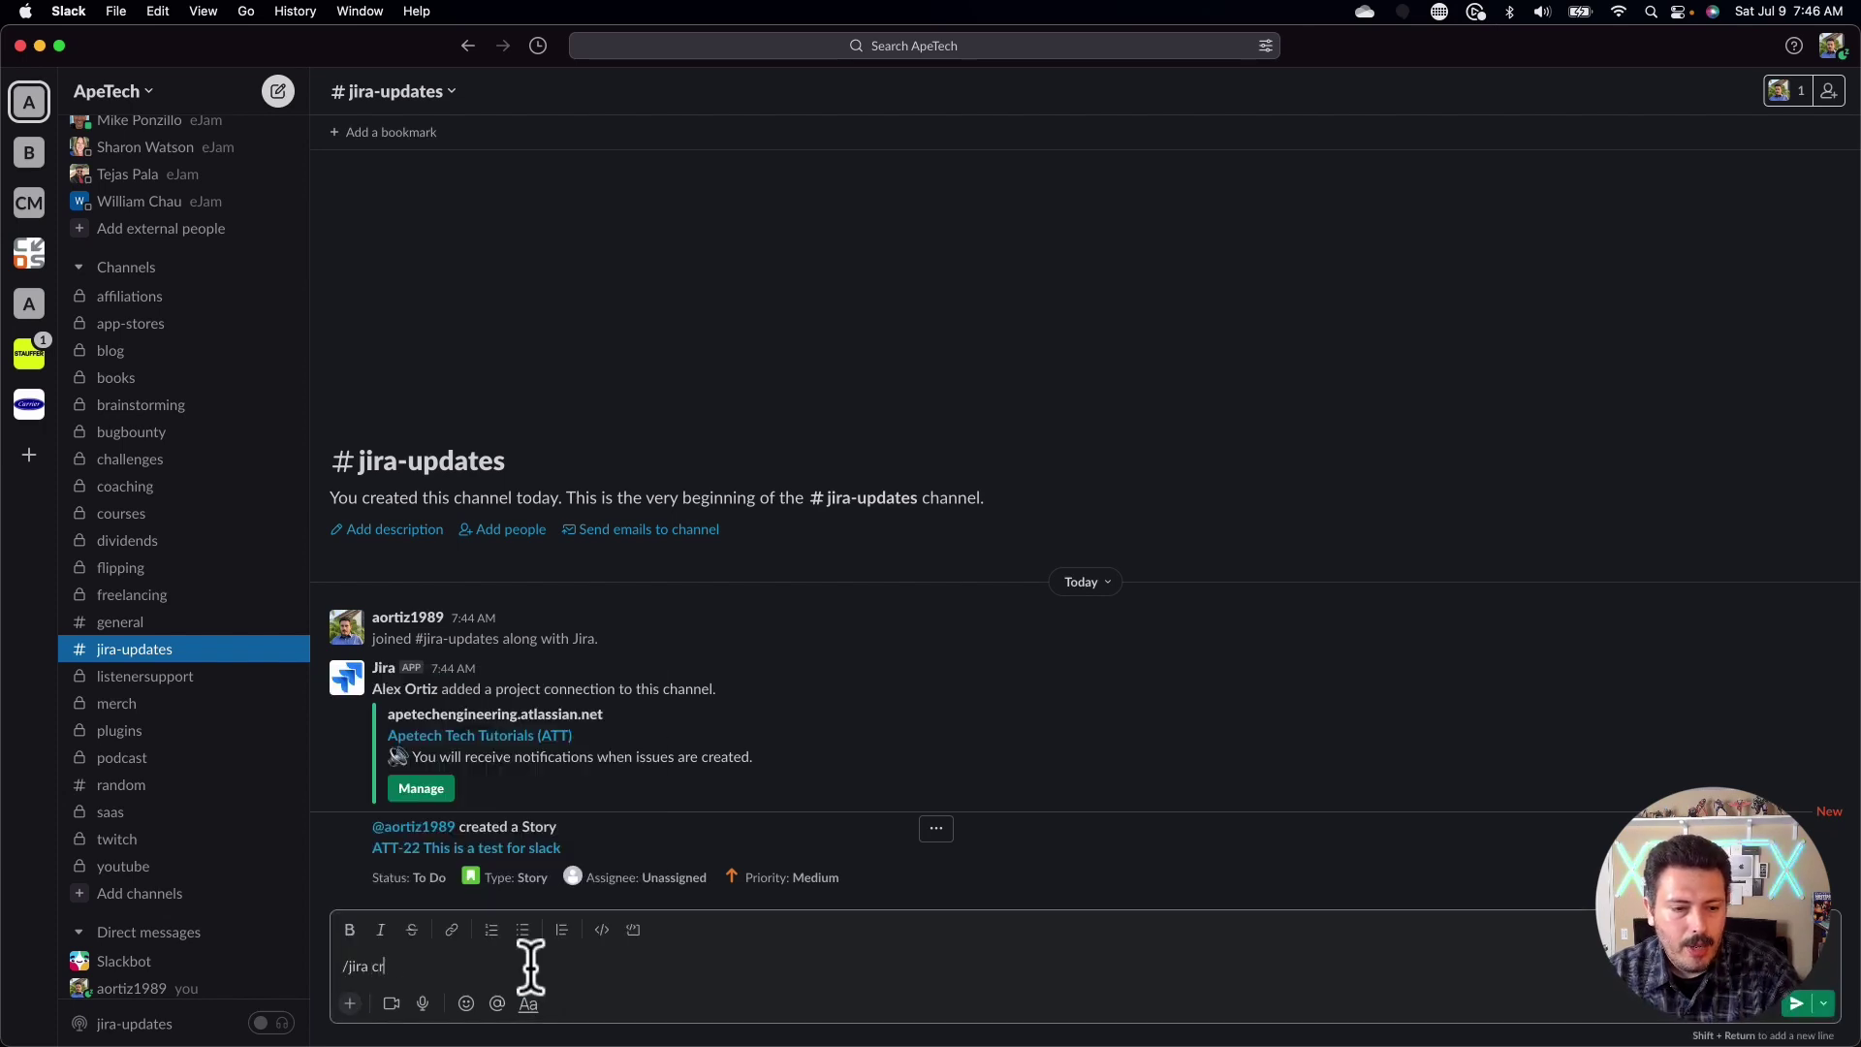
text(eate this is my)
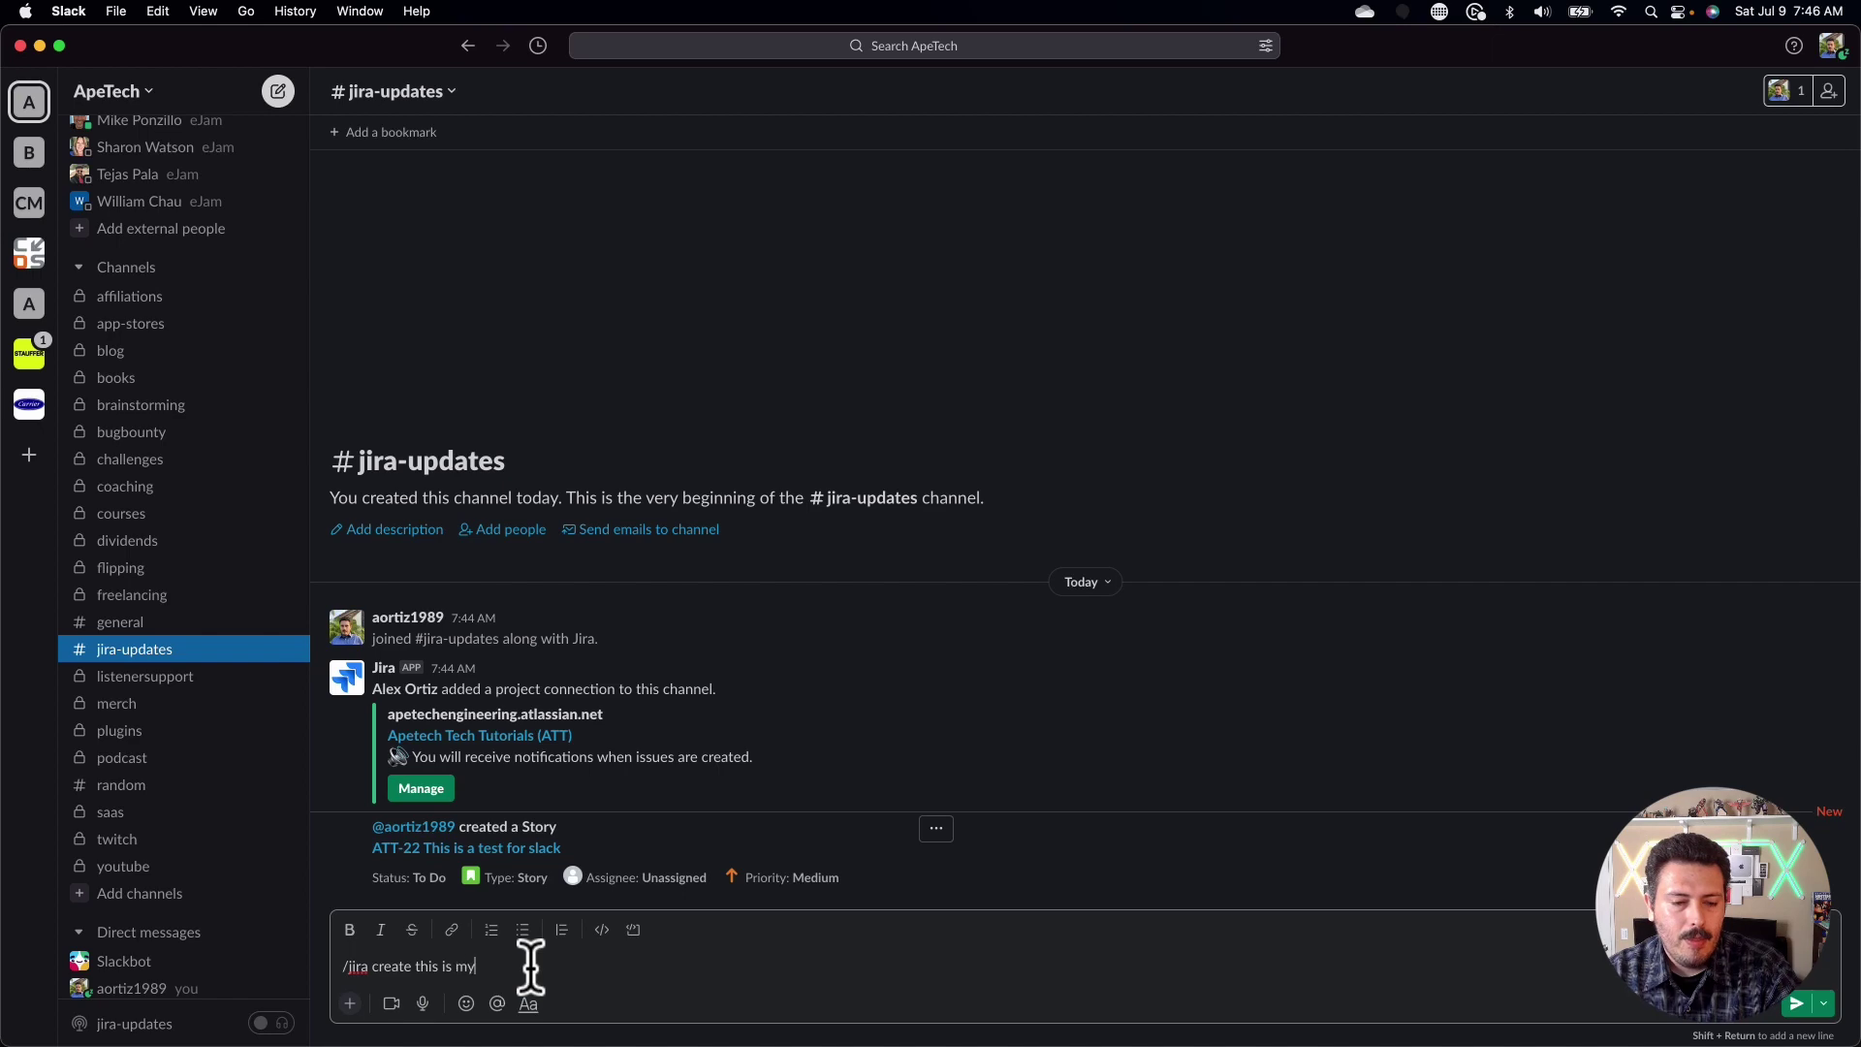
text( story from slack)
key(Return)
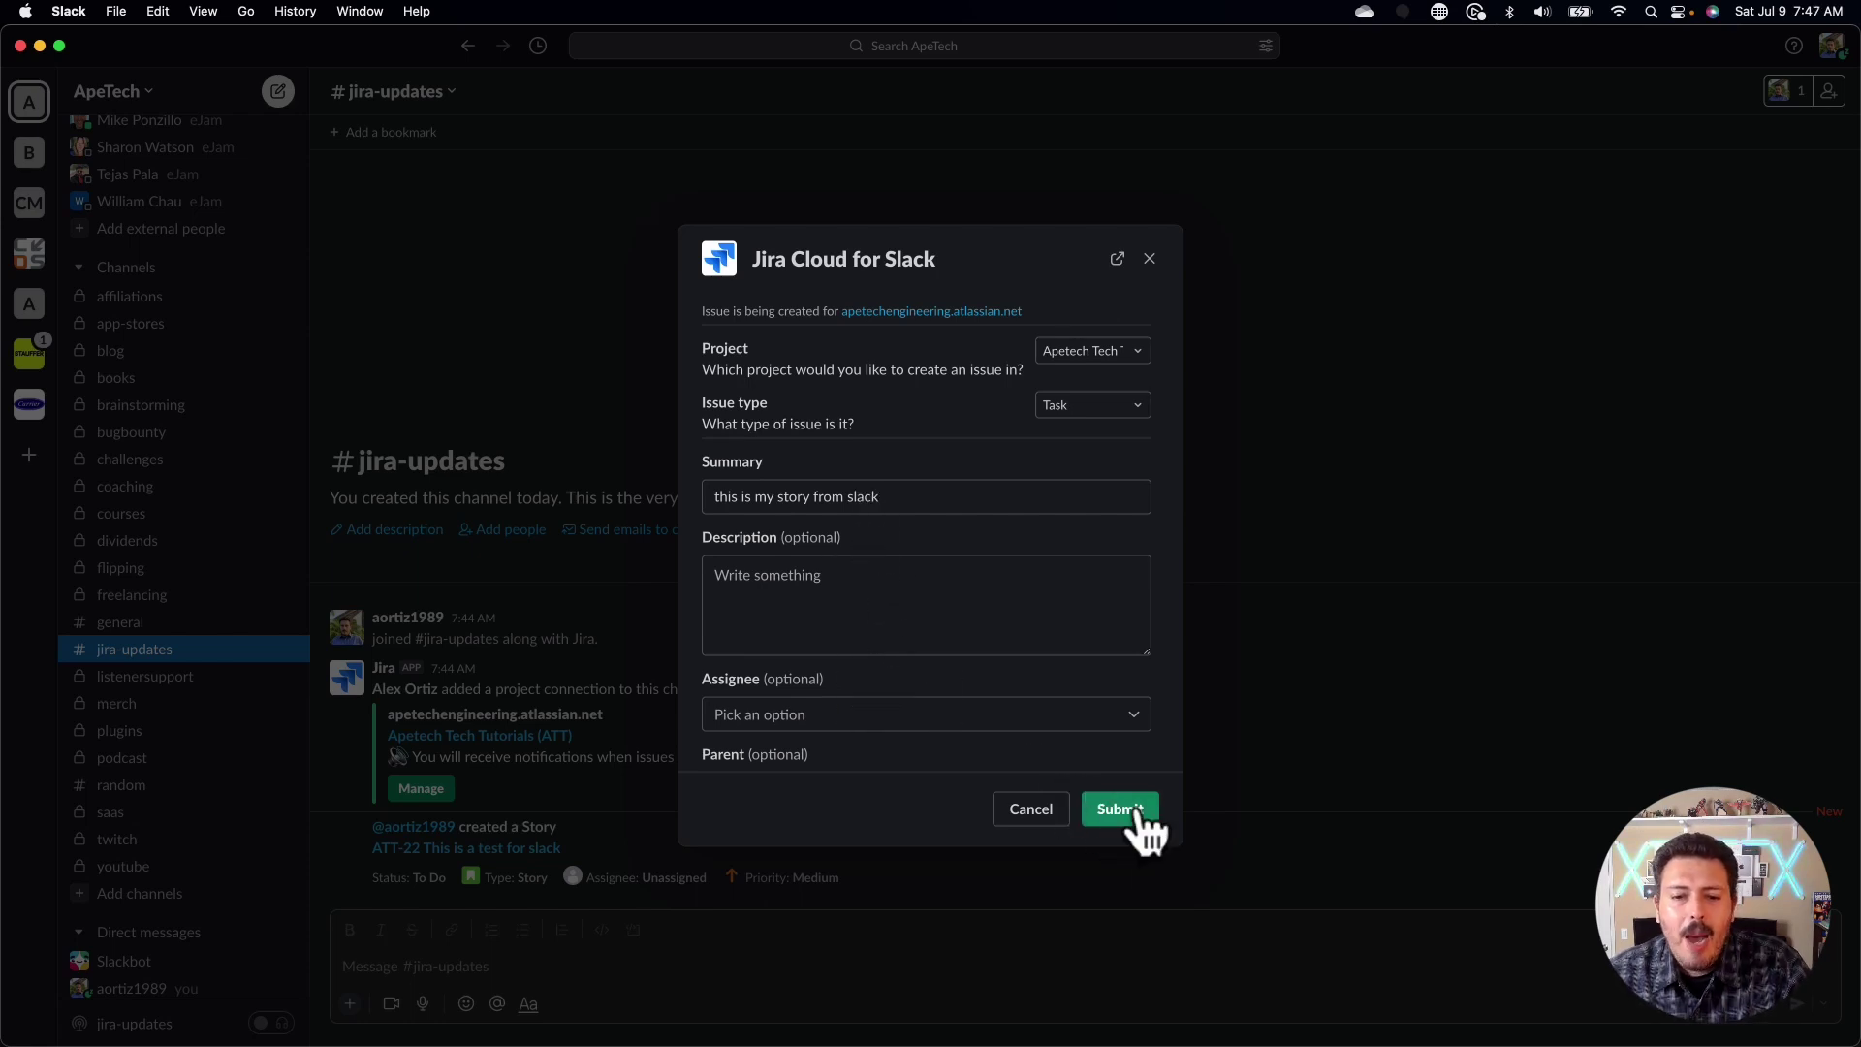
Submit the Task 'this is my story from slack' to create ATT-23.
click(1140, 814)
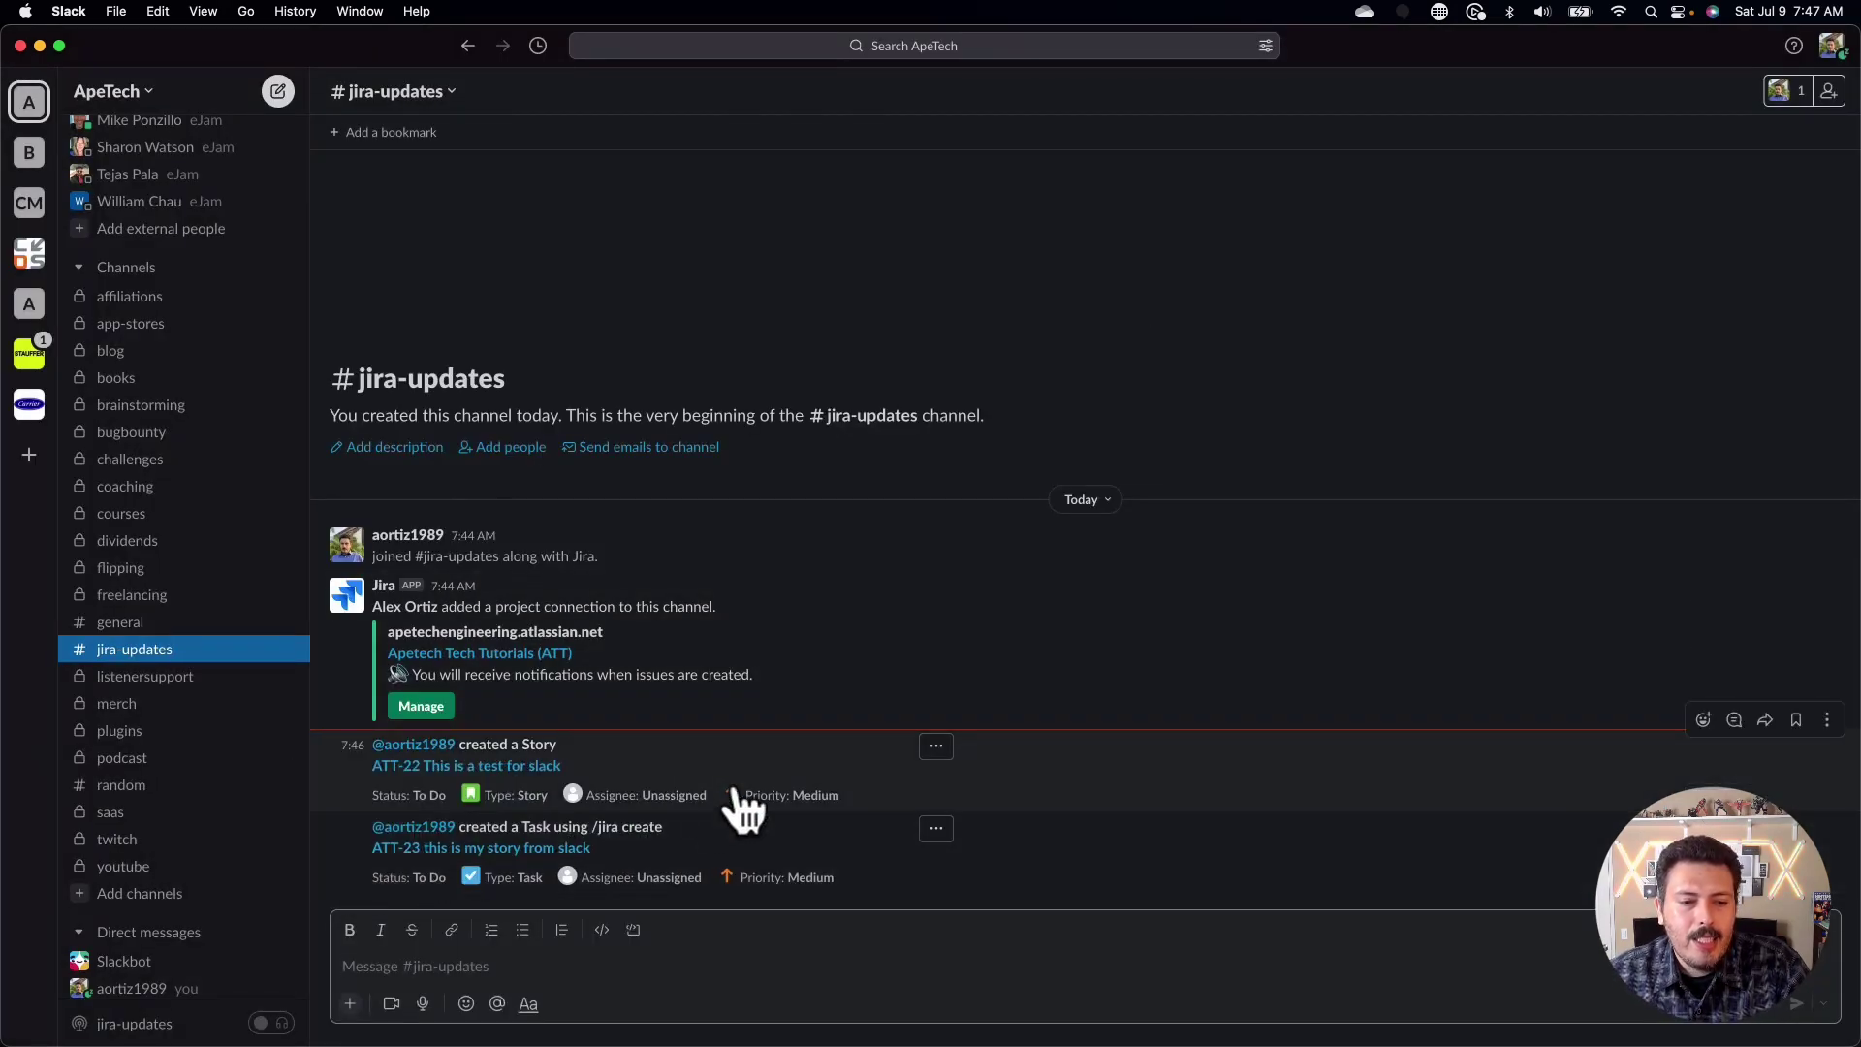
key(ctrl+Up)
Check the Apetech Tech Tutorials issues list for ATT-23 and ATT-22, then return to Slack.
click(674, 485)
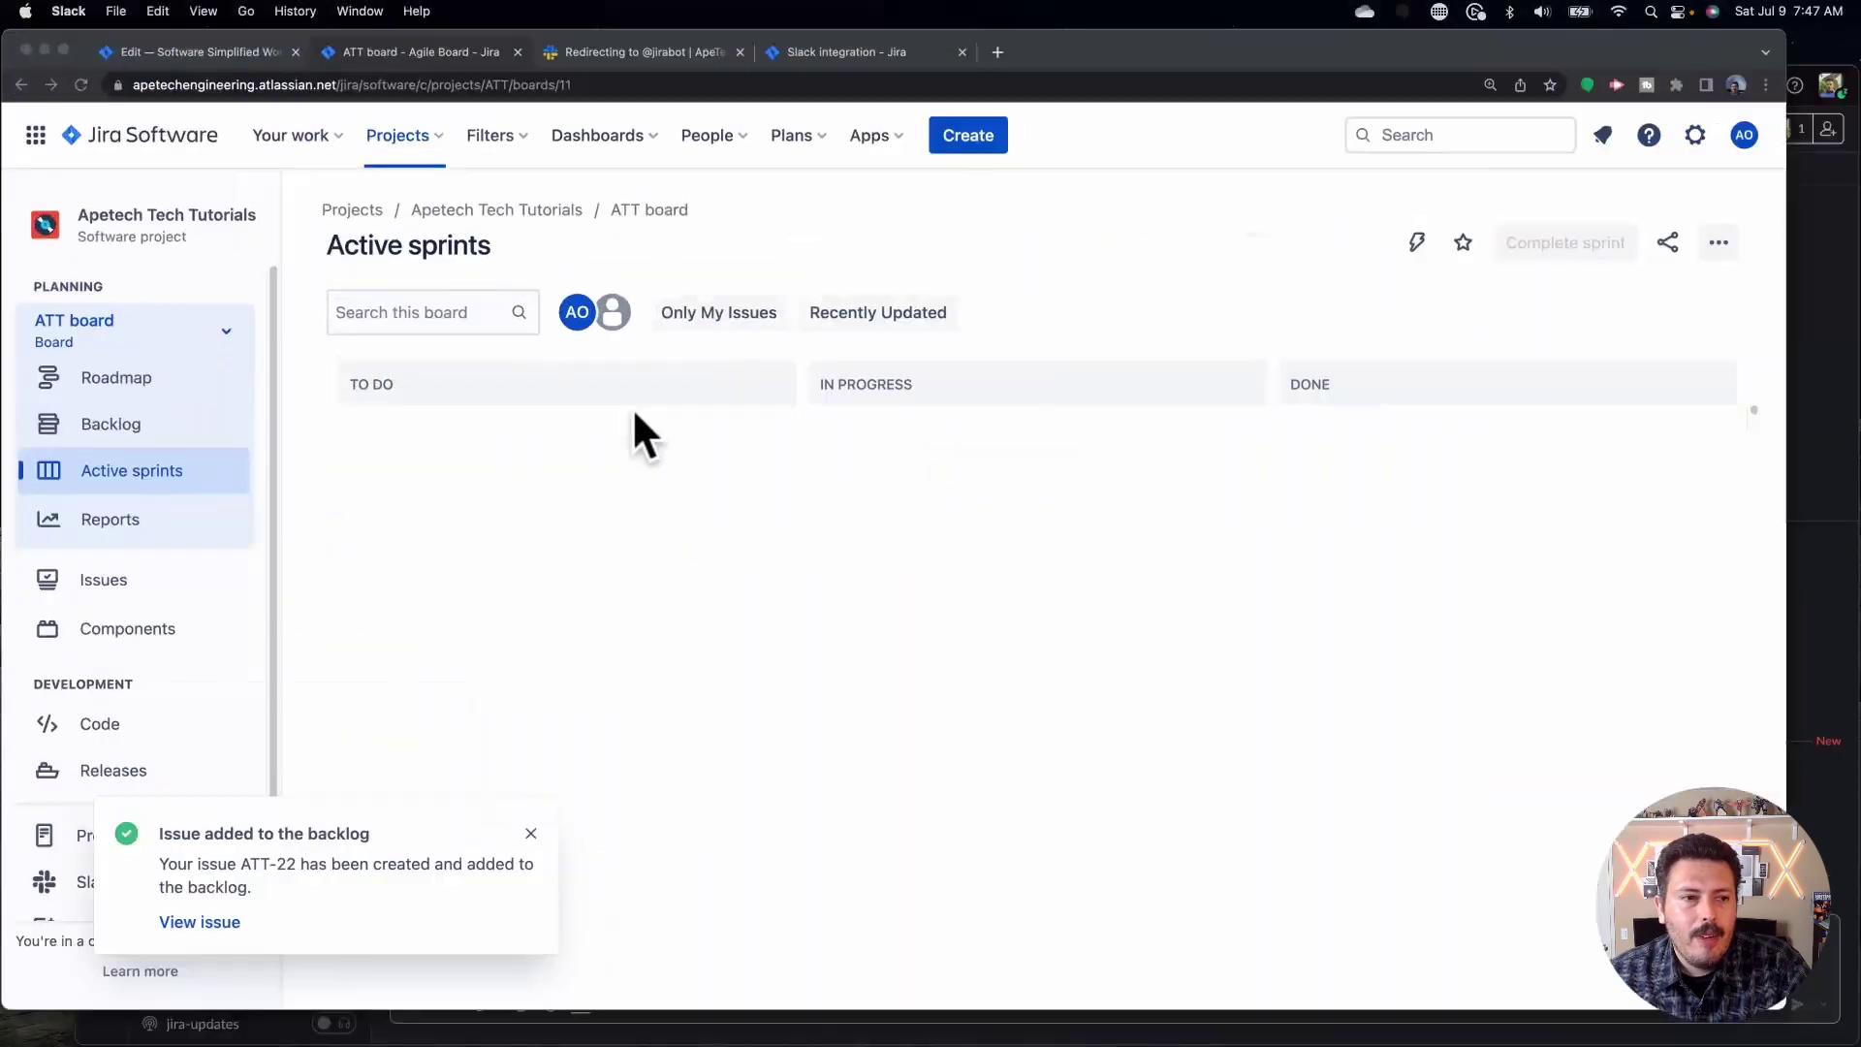
click(117, 606)
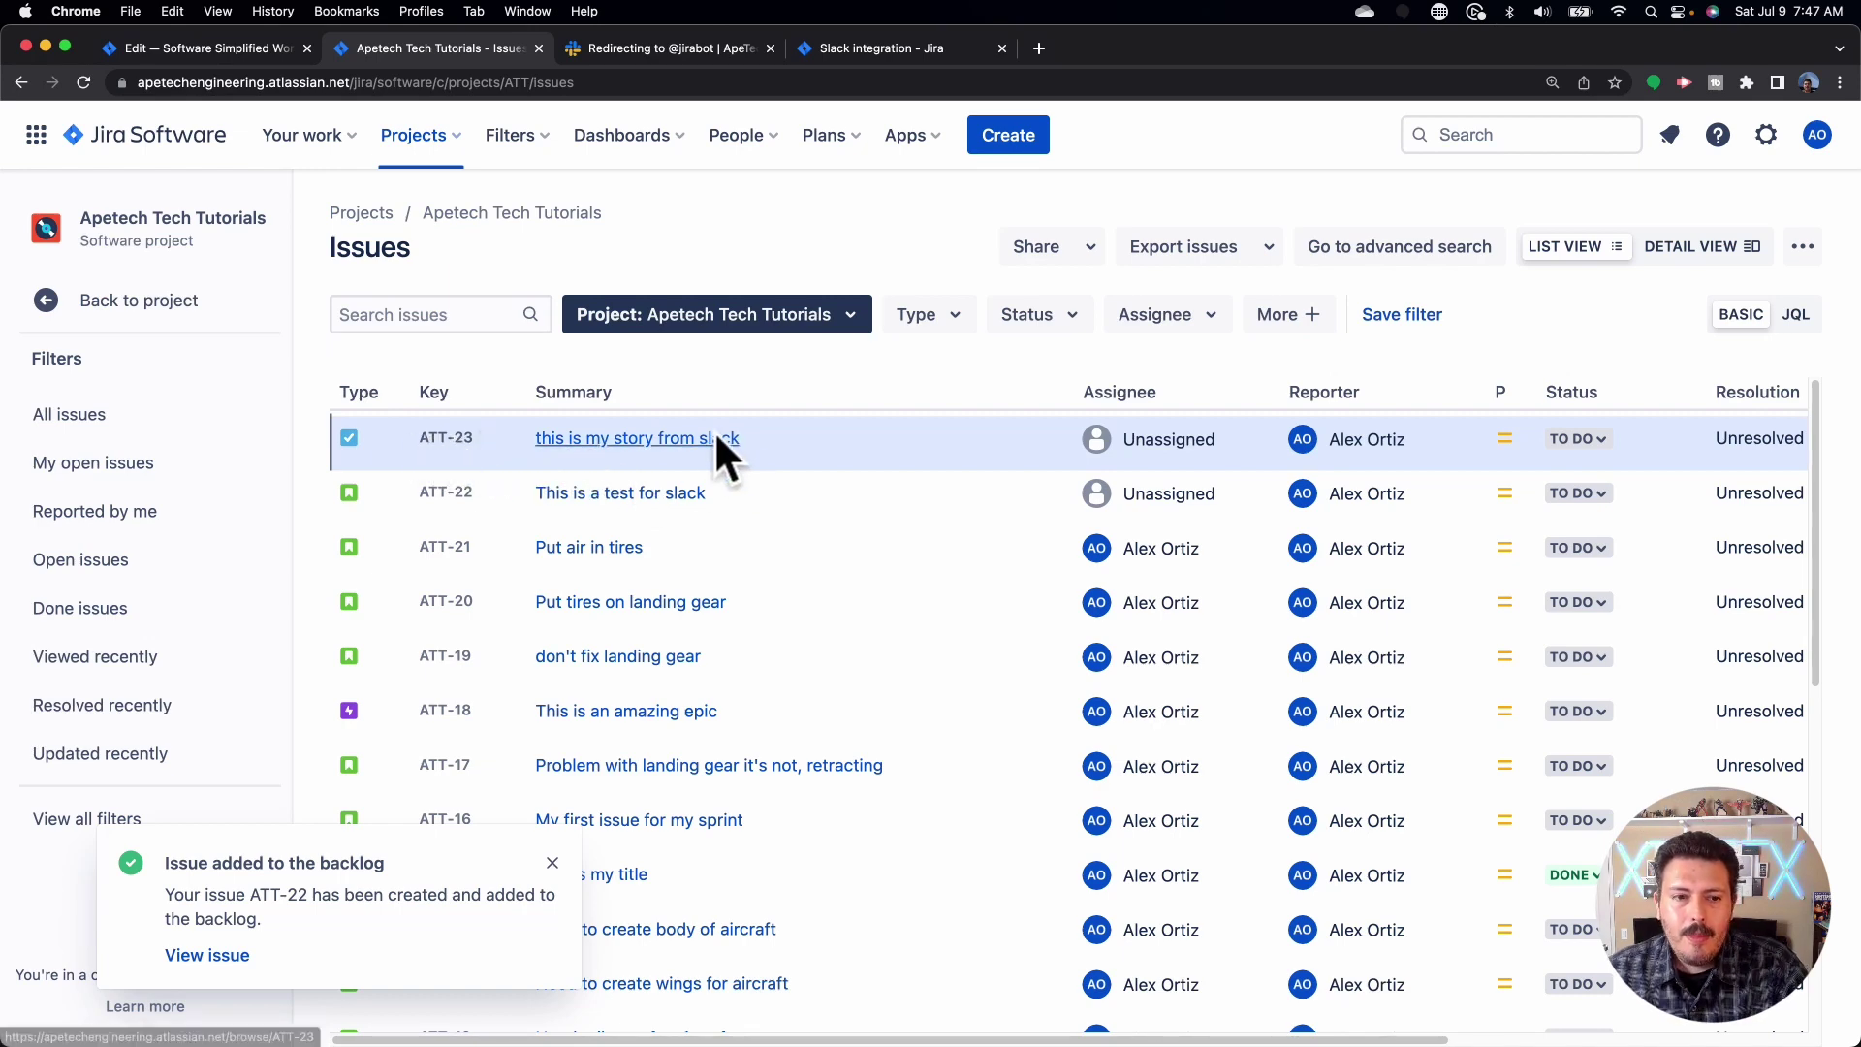
click(755, 444)
click(644, 411)
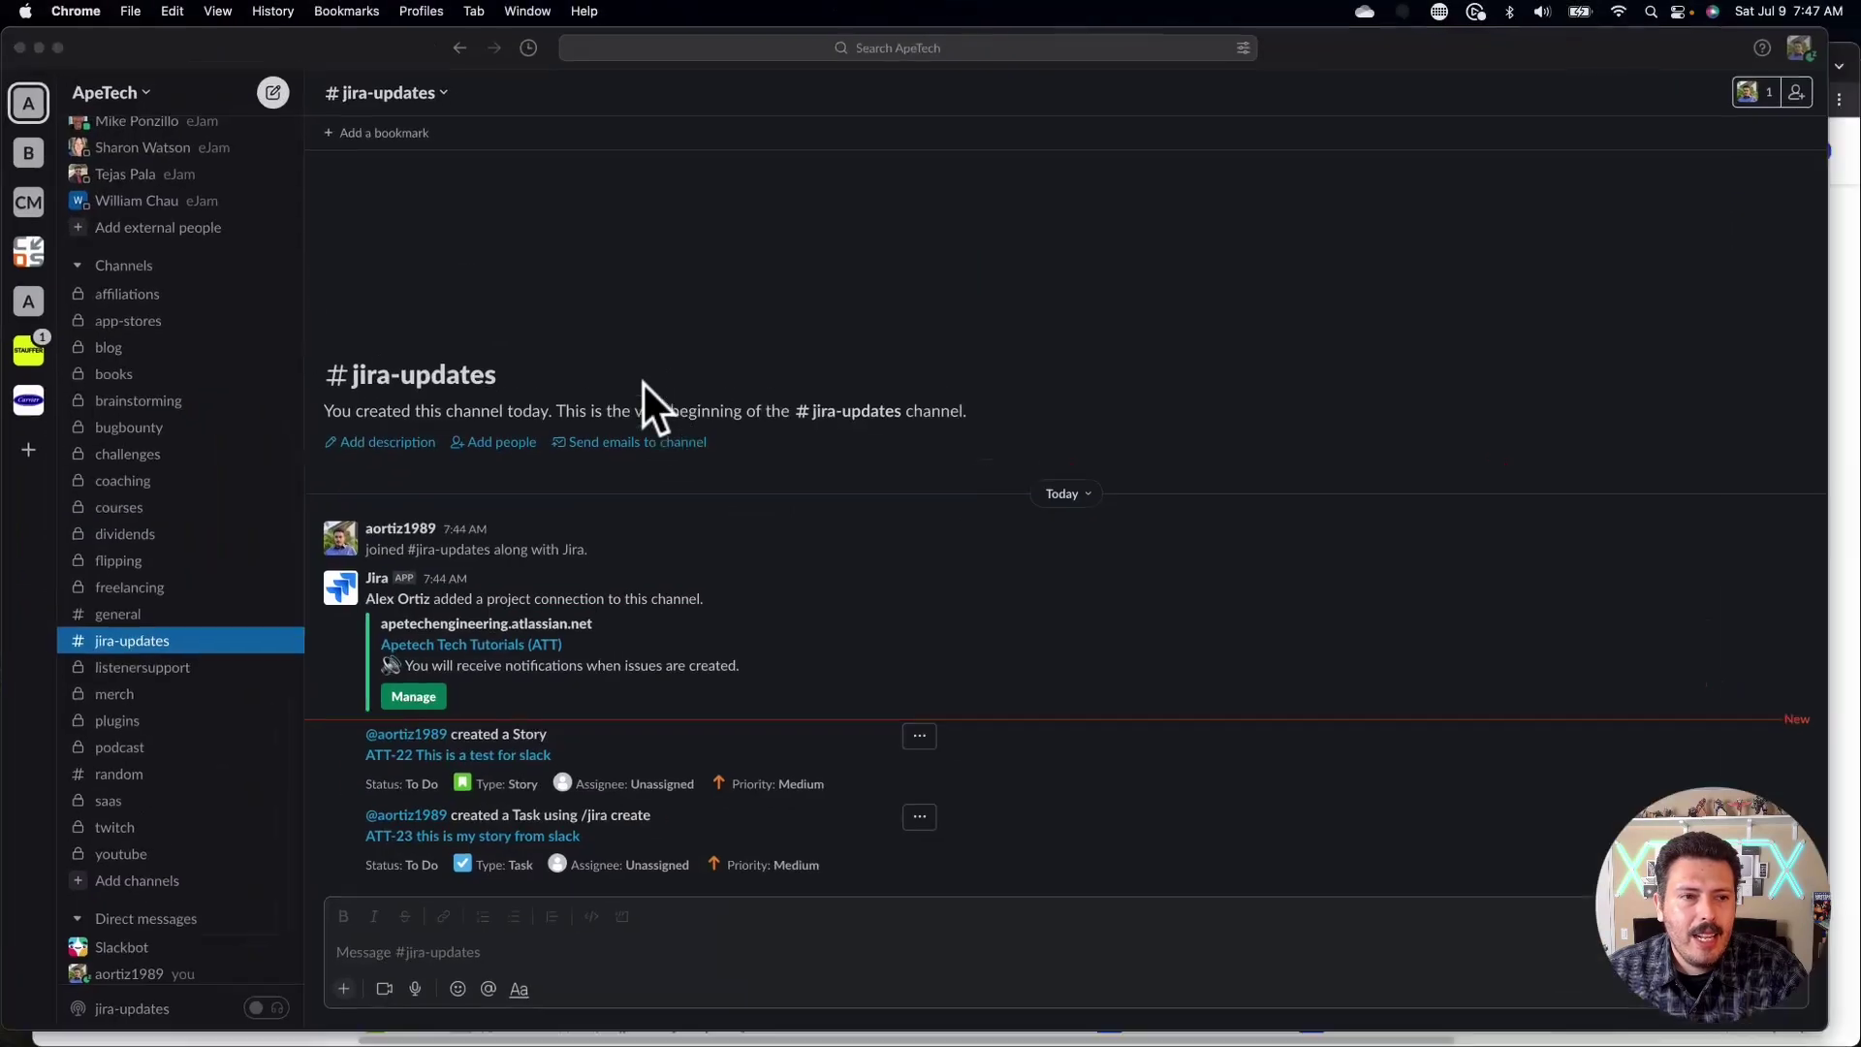
scroll(184, 853, down, 5)
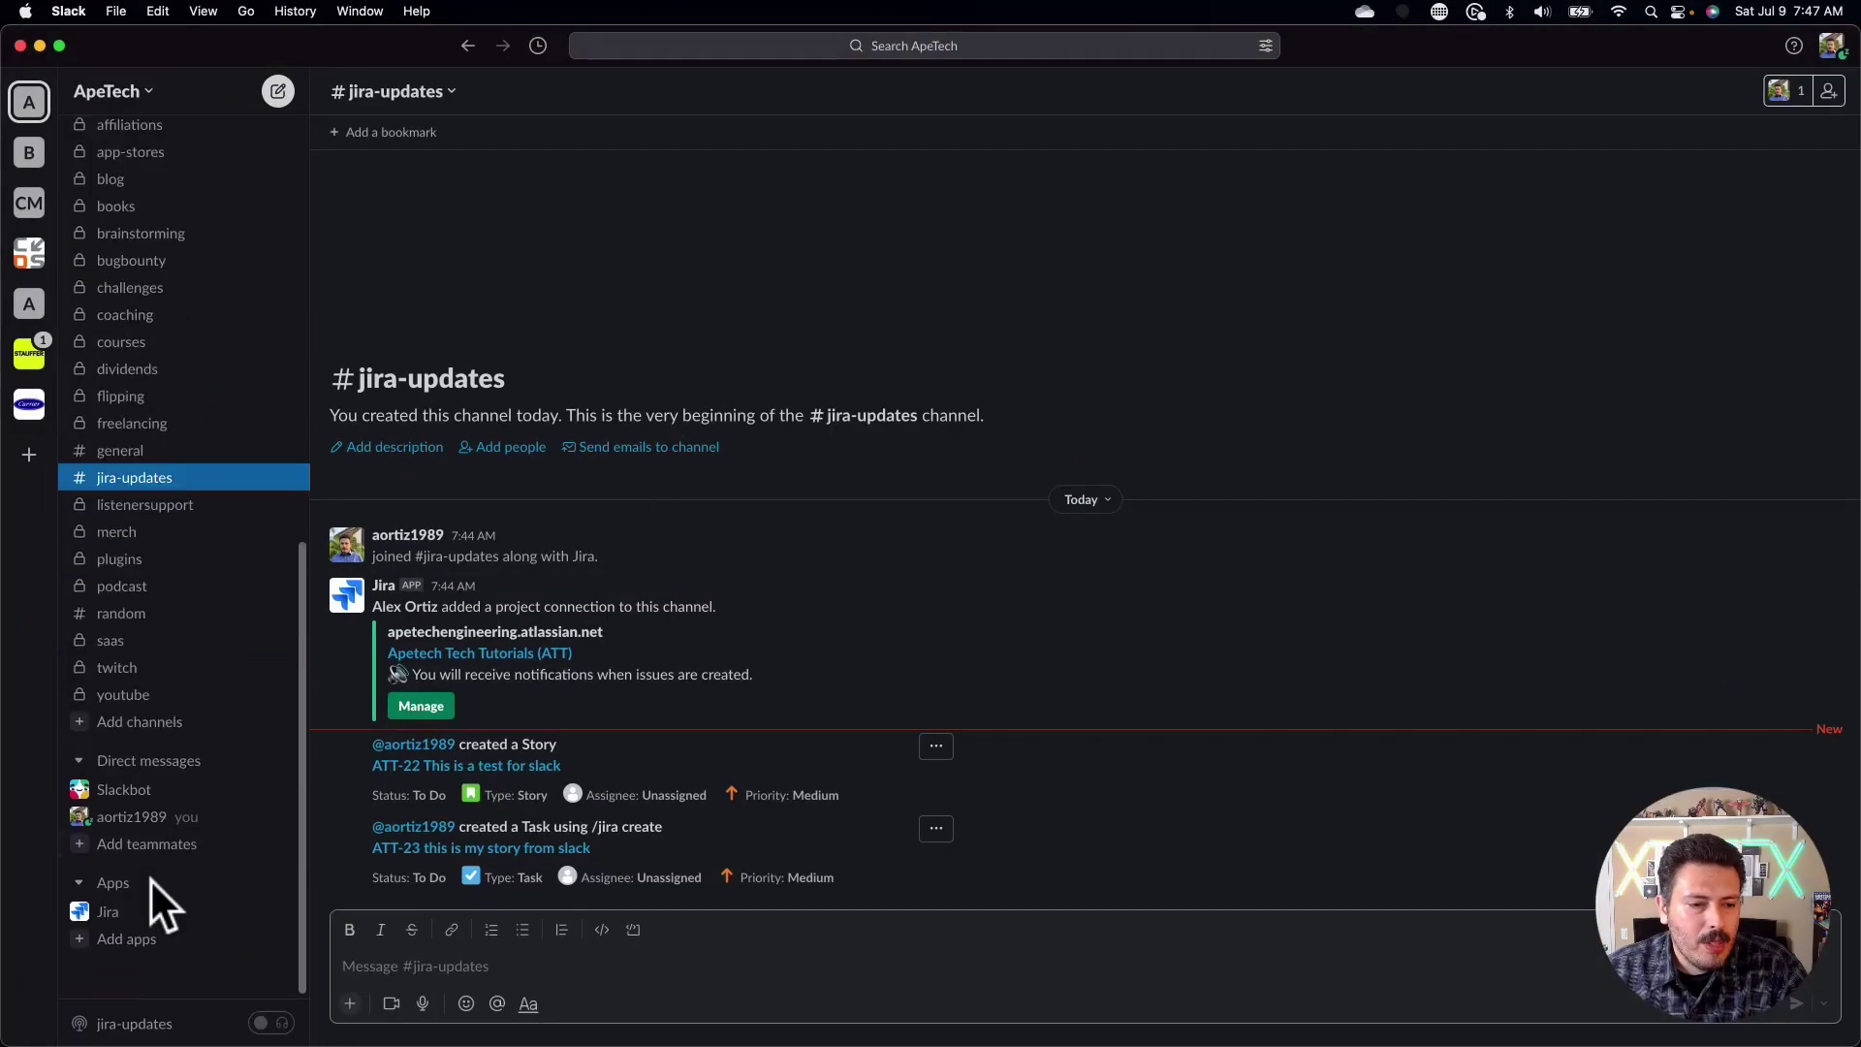
click(106, 945)
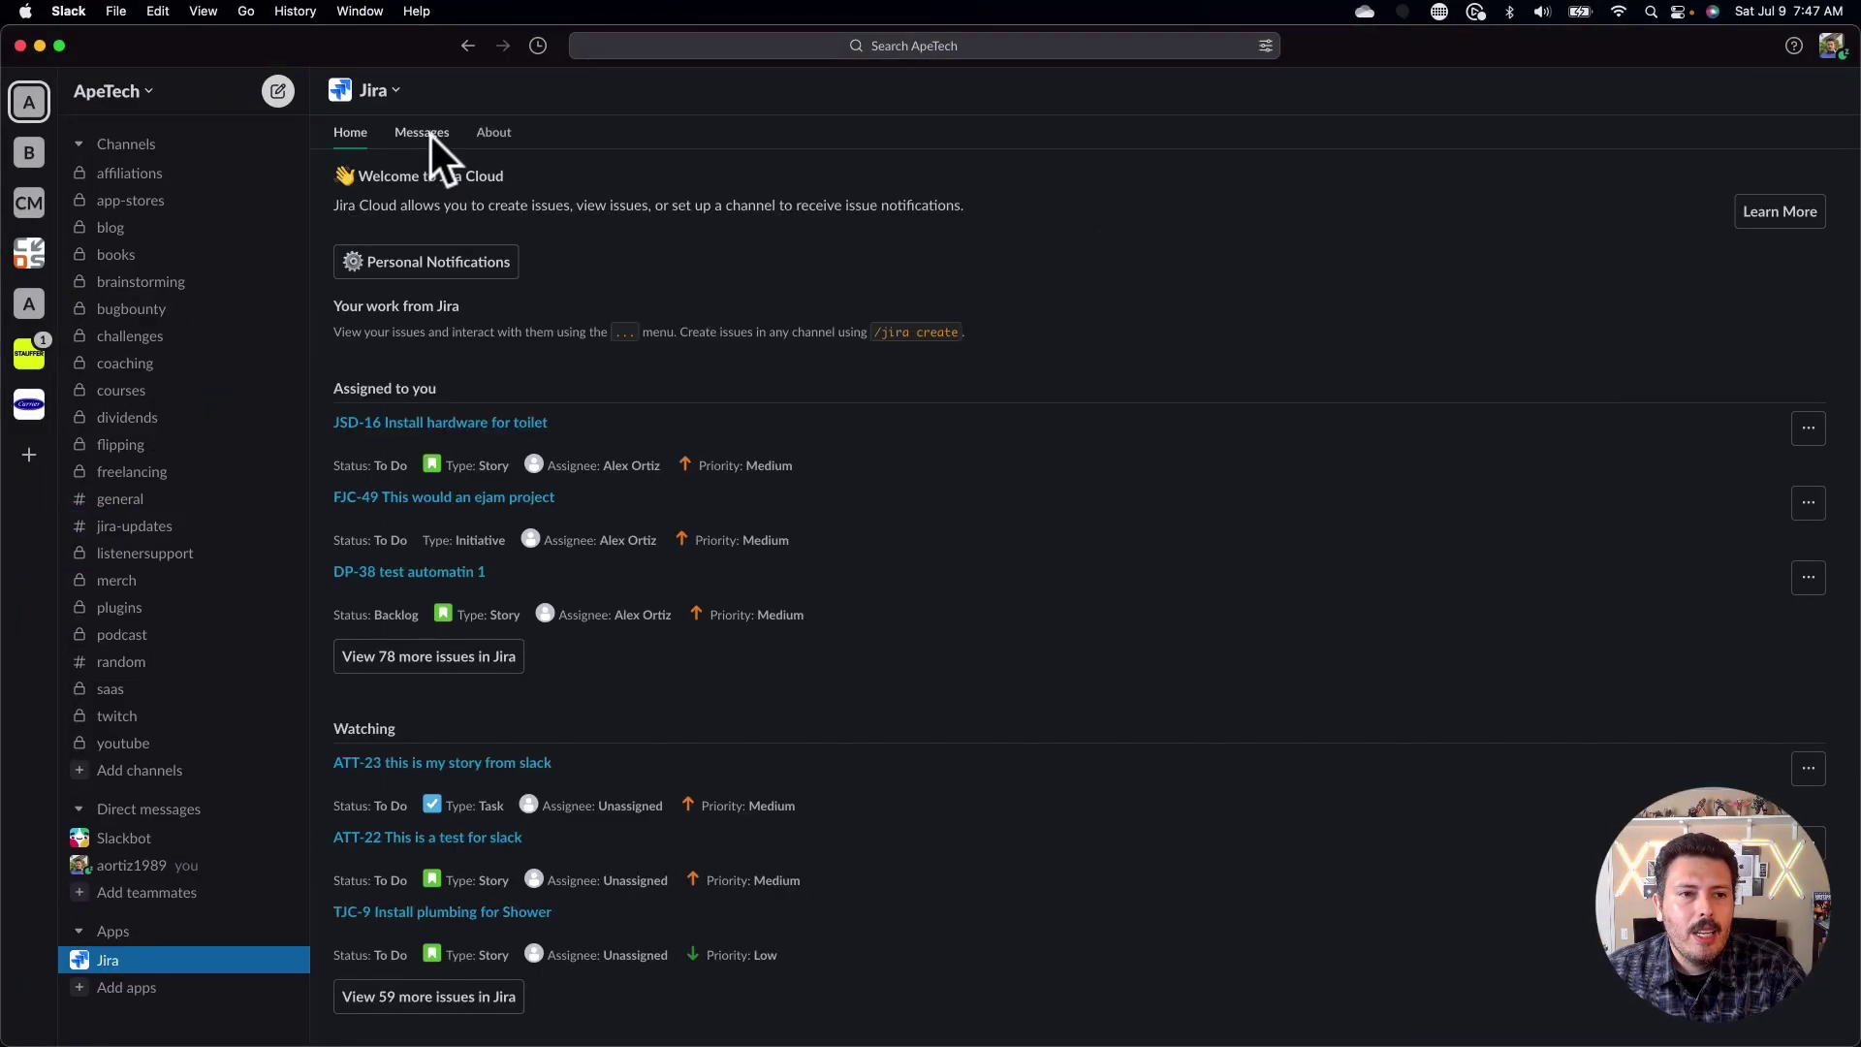
click(424, 134)
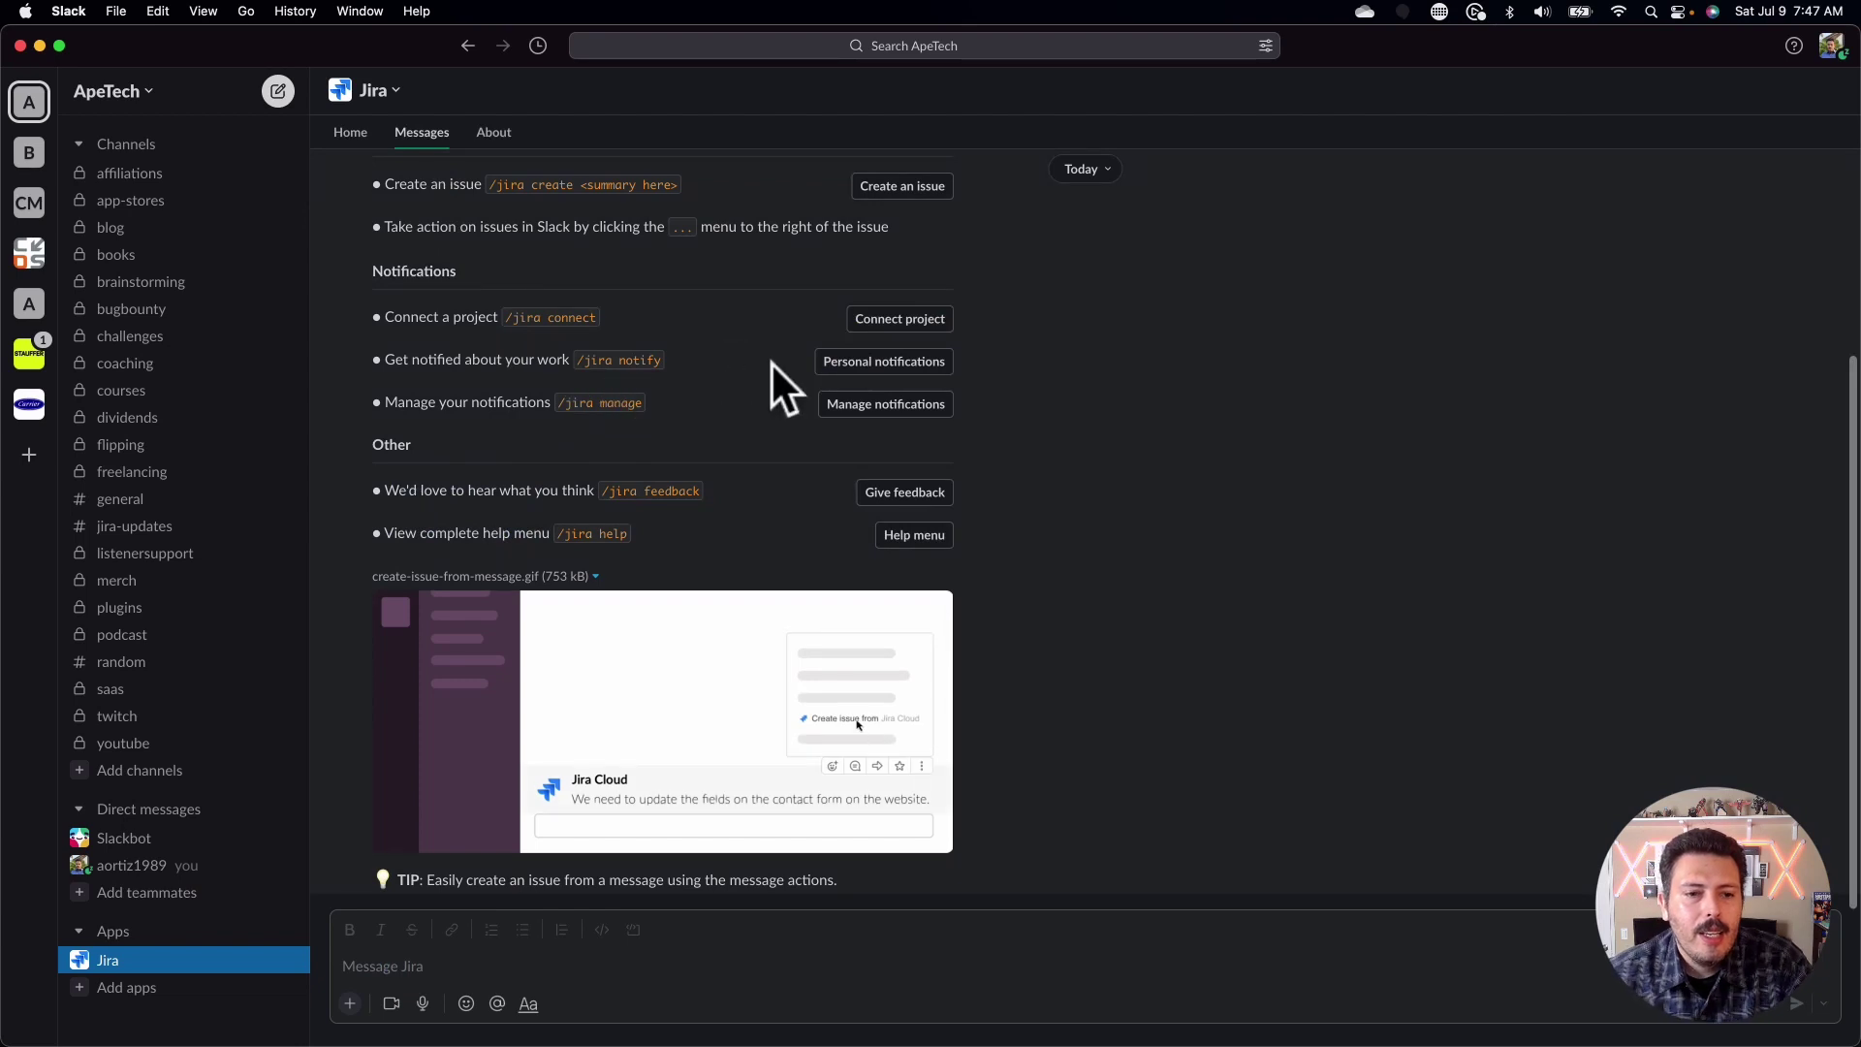
scroll(789, 543, up, 4)
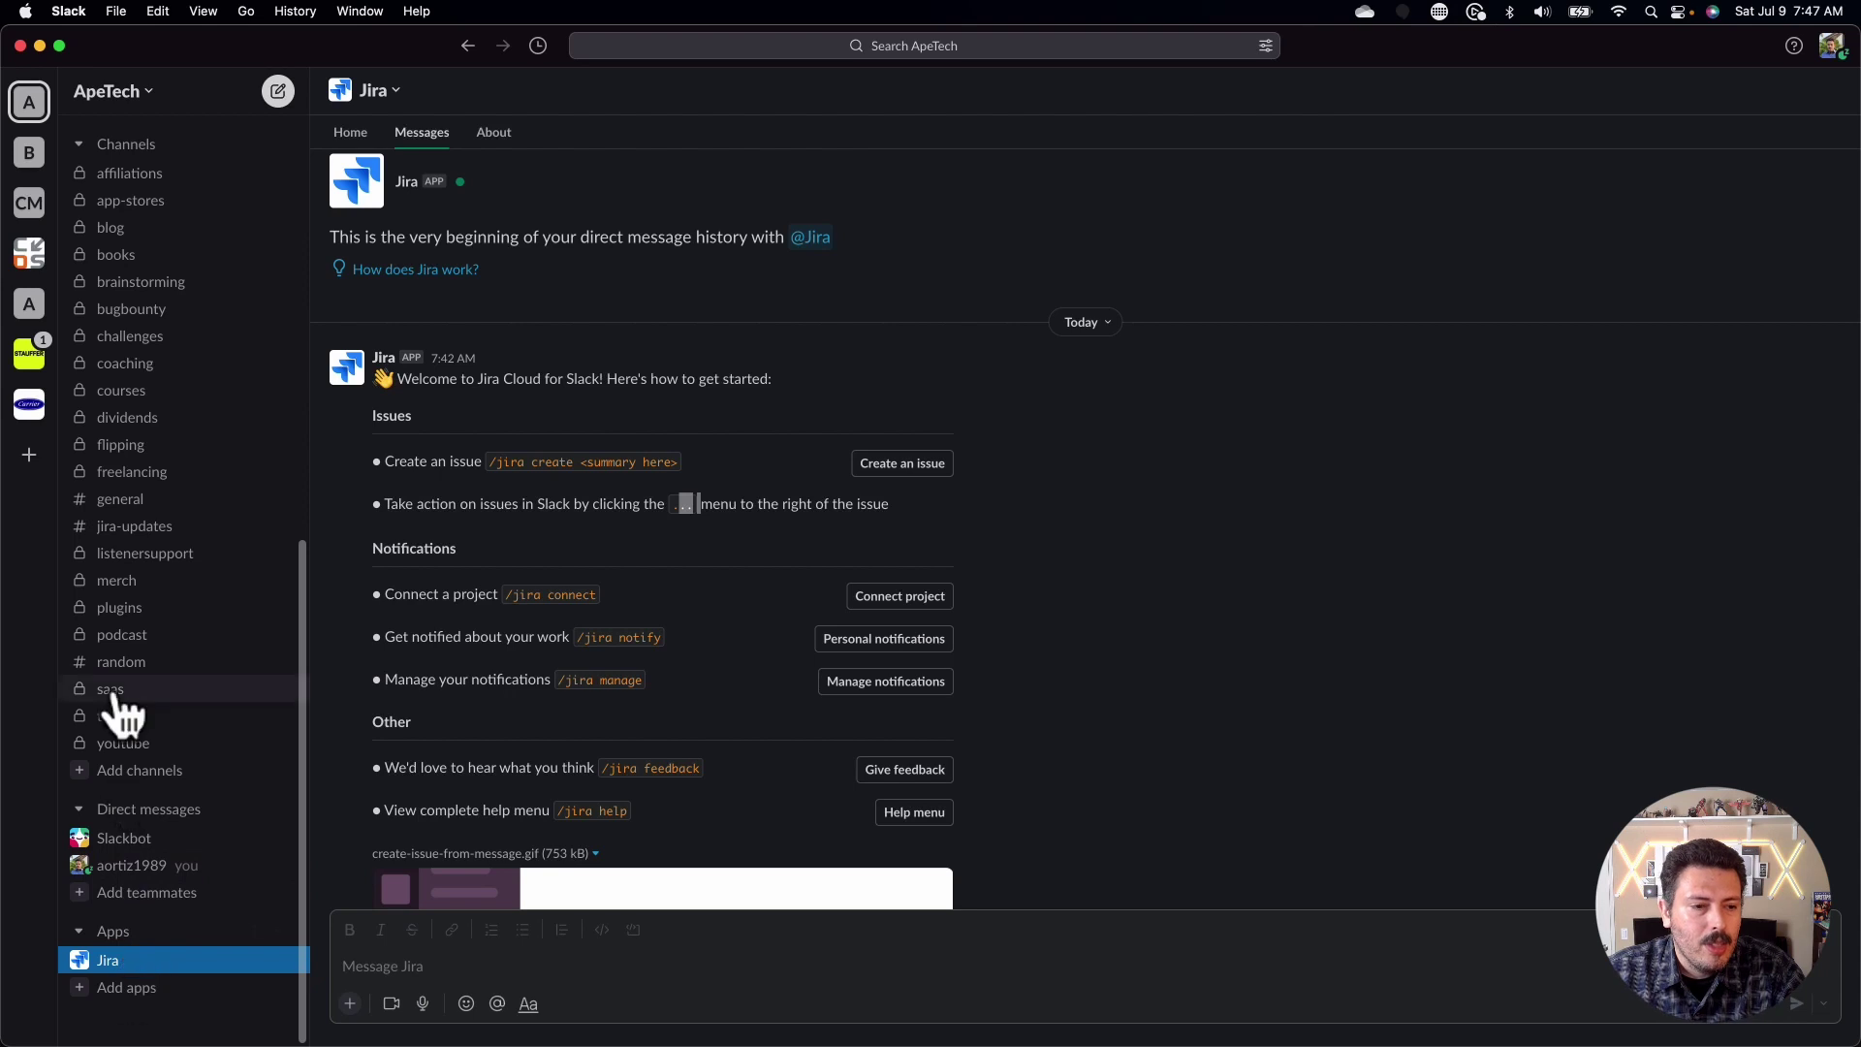
scroll(184, 368, up, 6)
scroll(157, 581, down, 3)
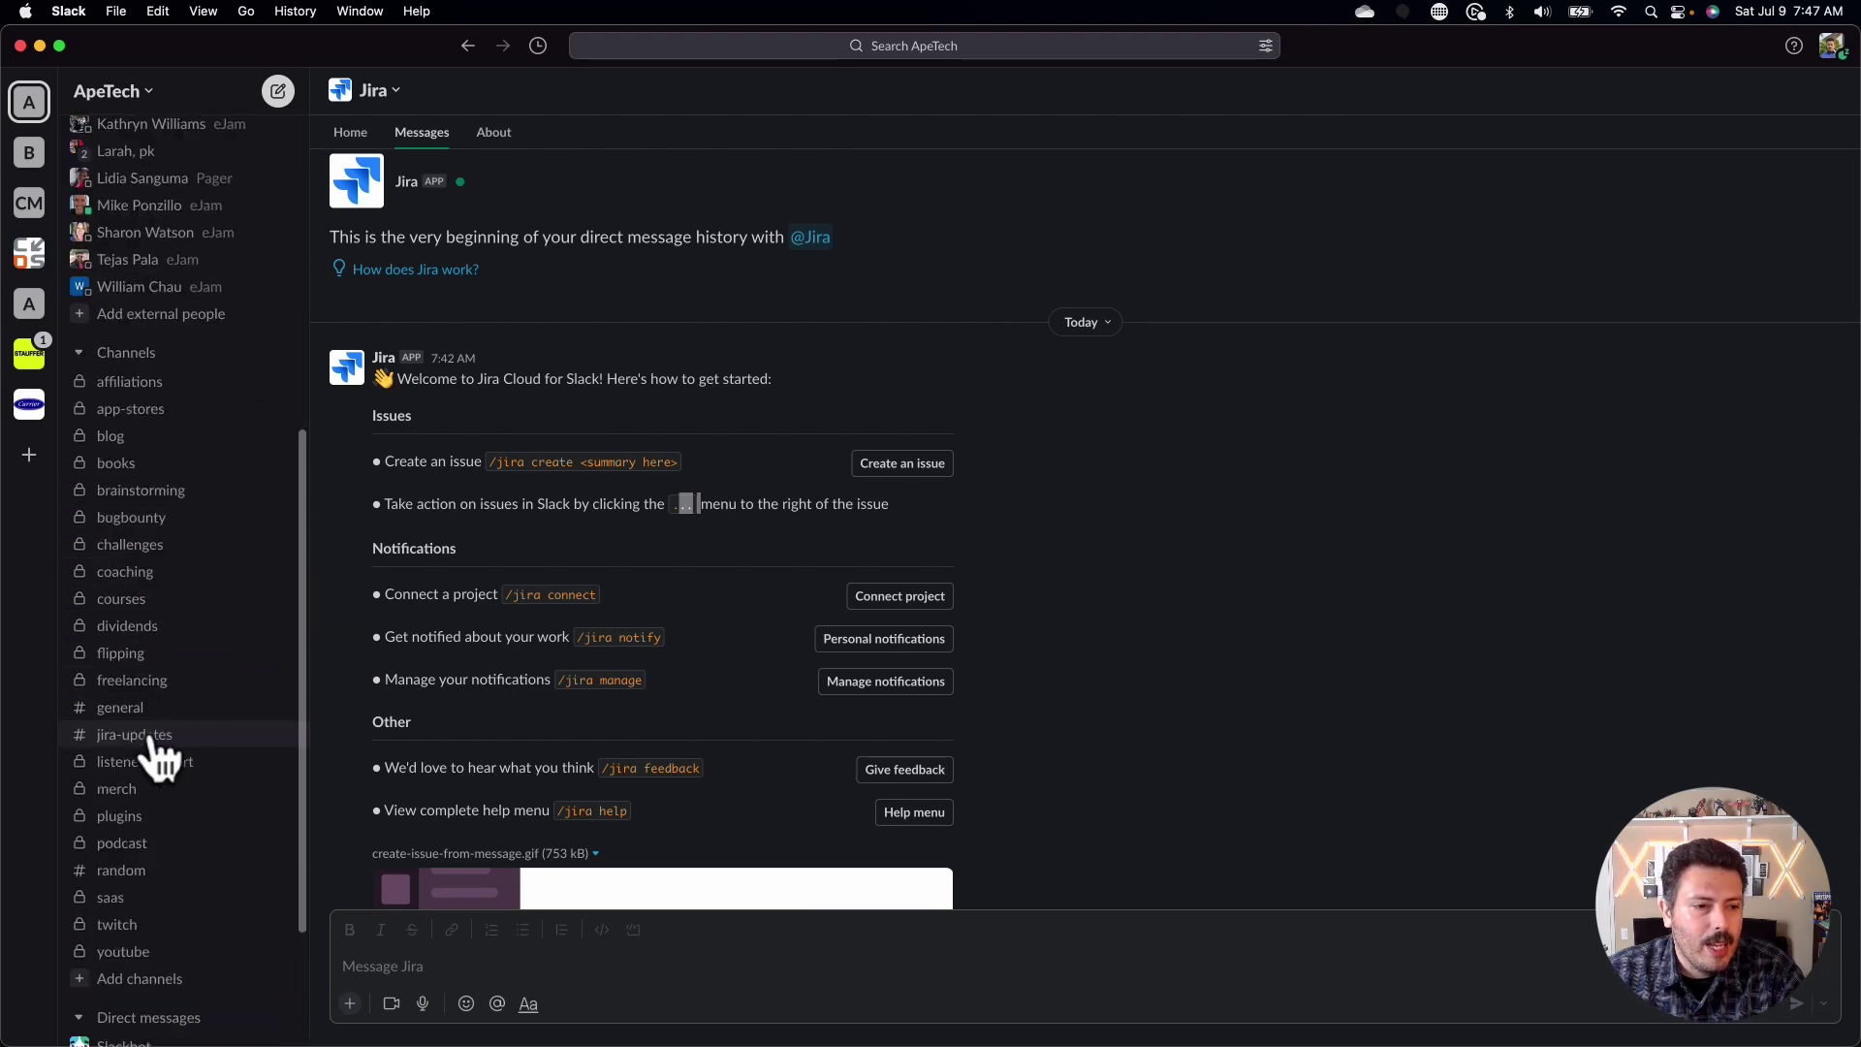
scroll(155, 759, down, 5)
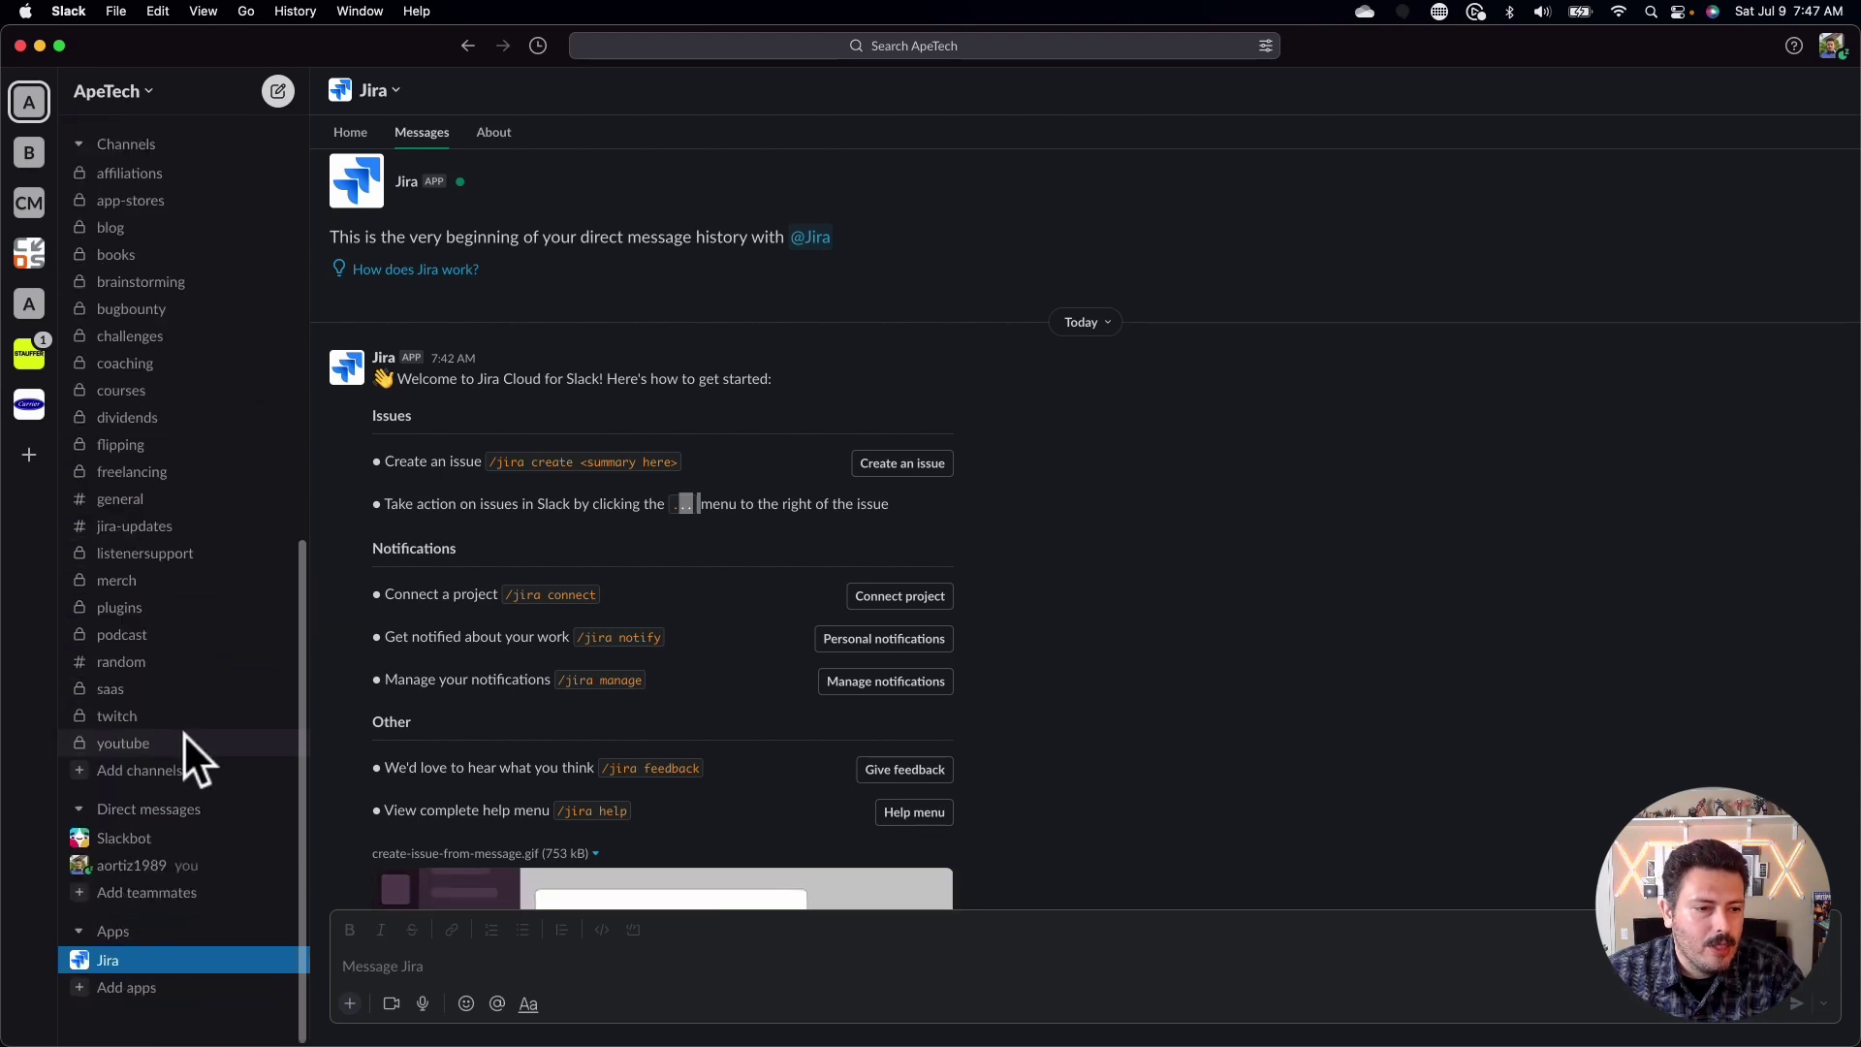
click(155, 533)
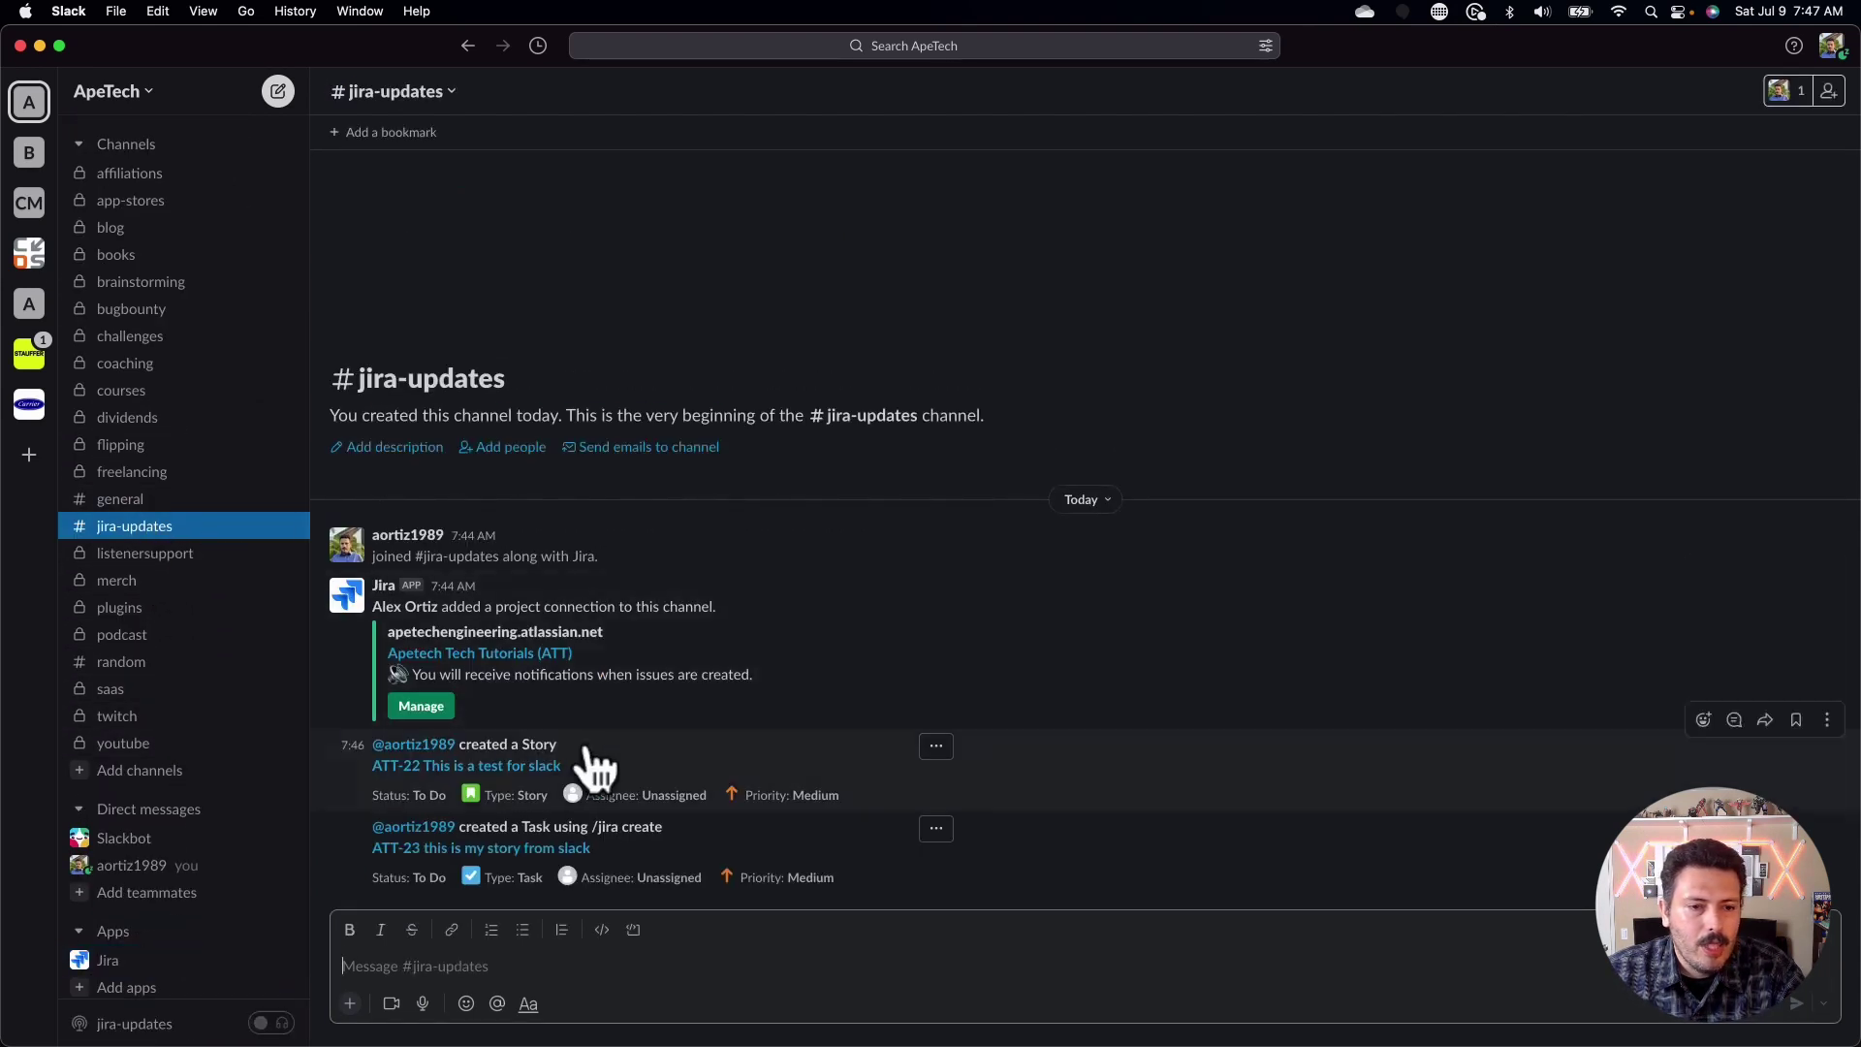
Transition ATT-22 'This is a test for slack' from To Do to In Progress.
click(936, 748)
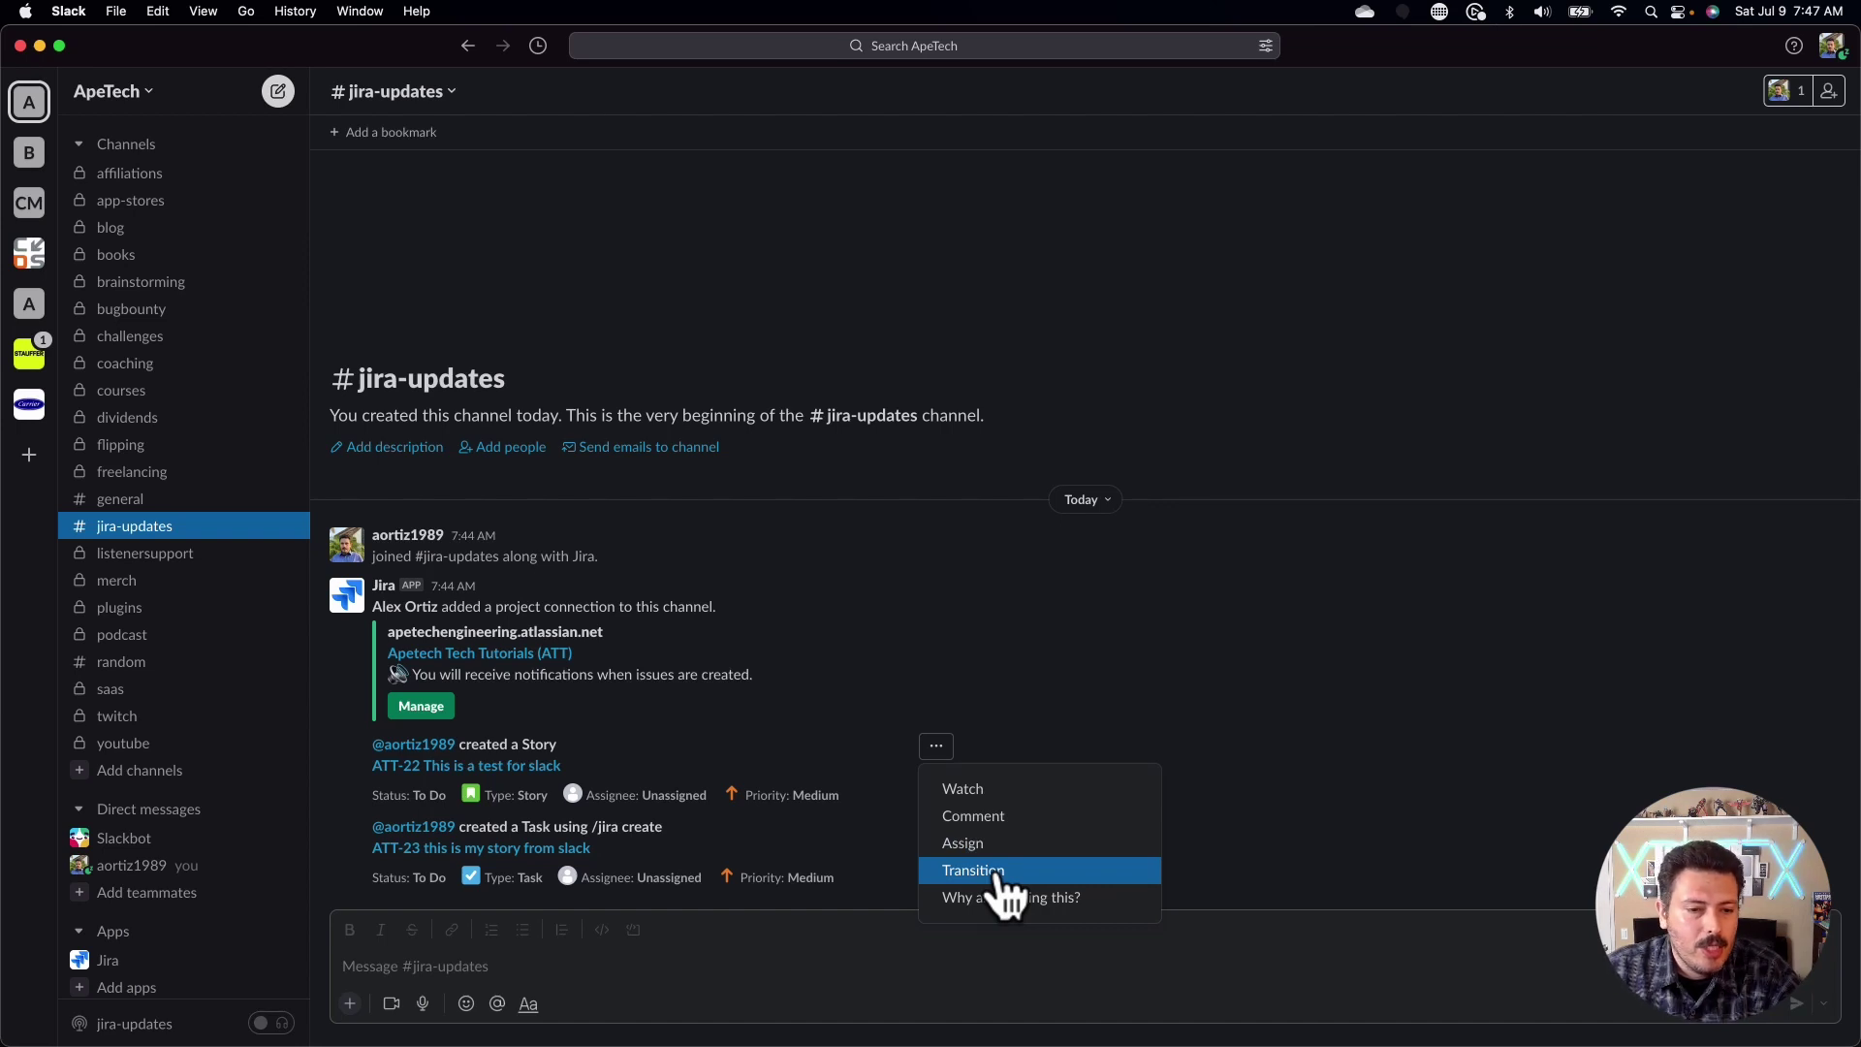
click(928, 871)
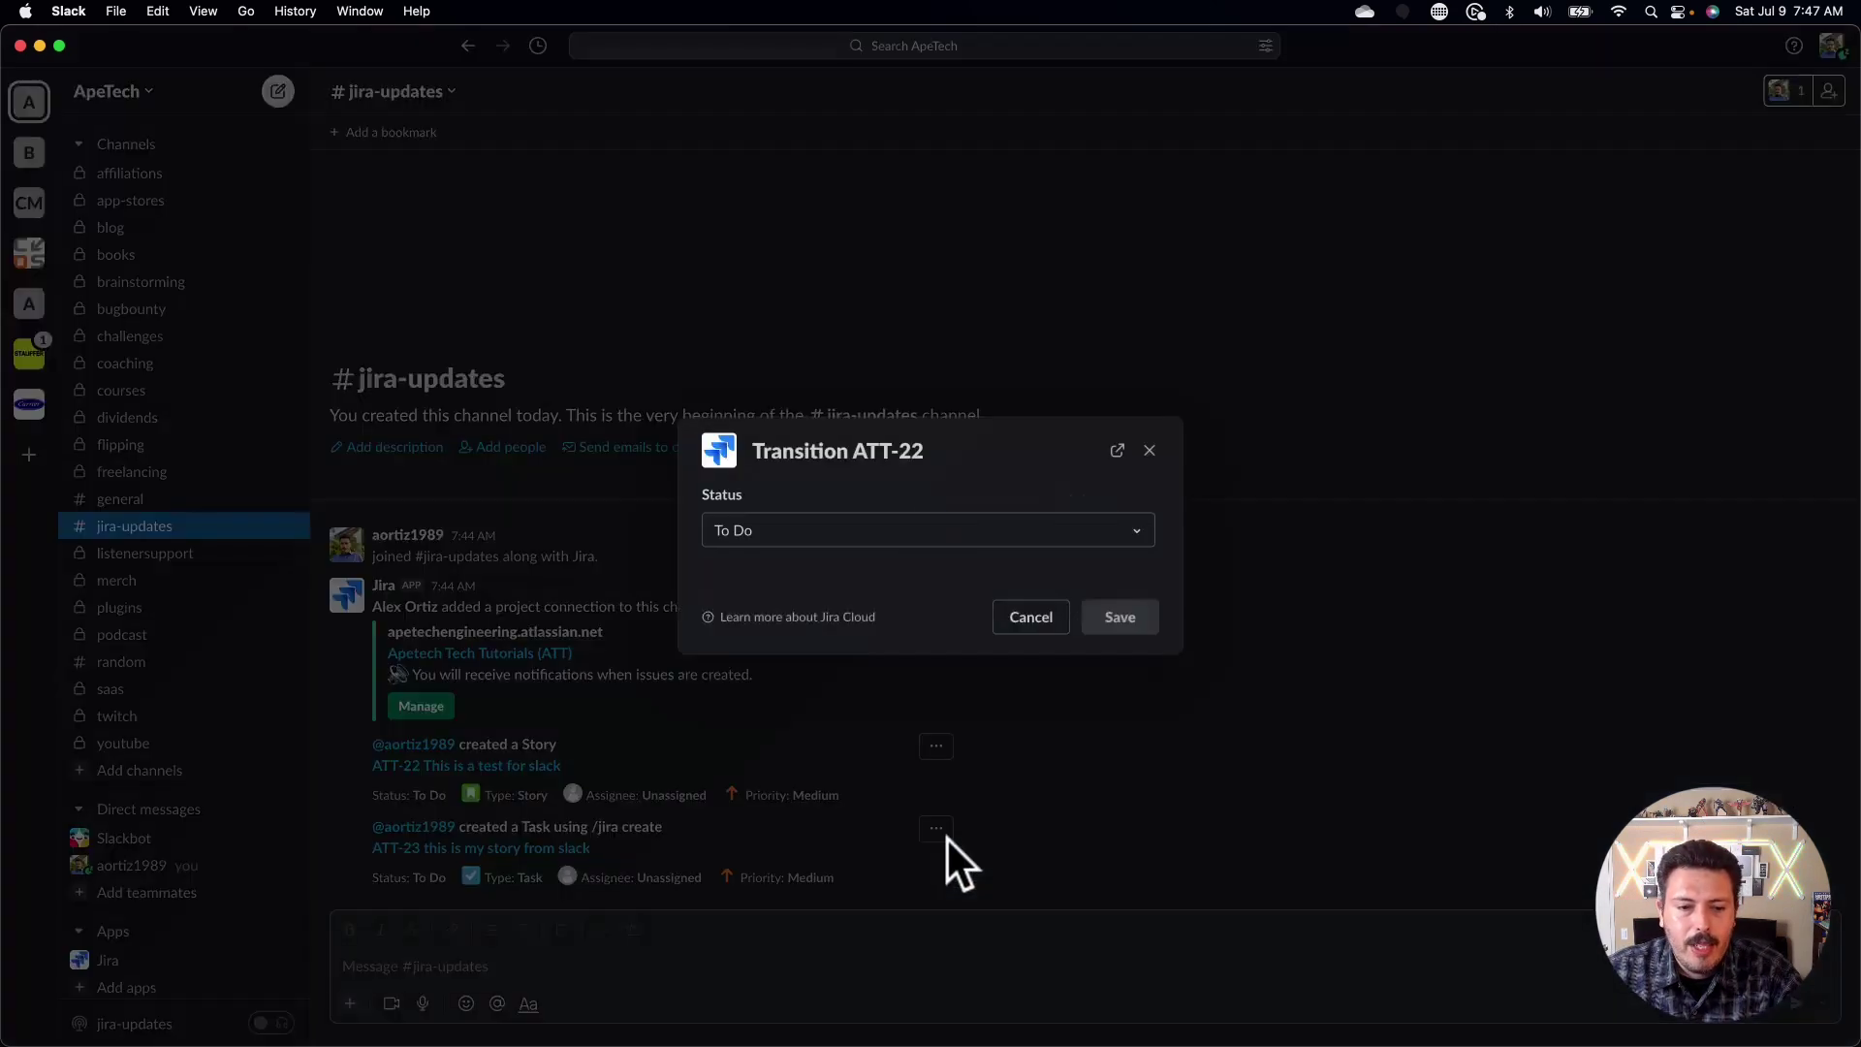
click(889, 530)
click(831, 640)
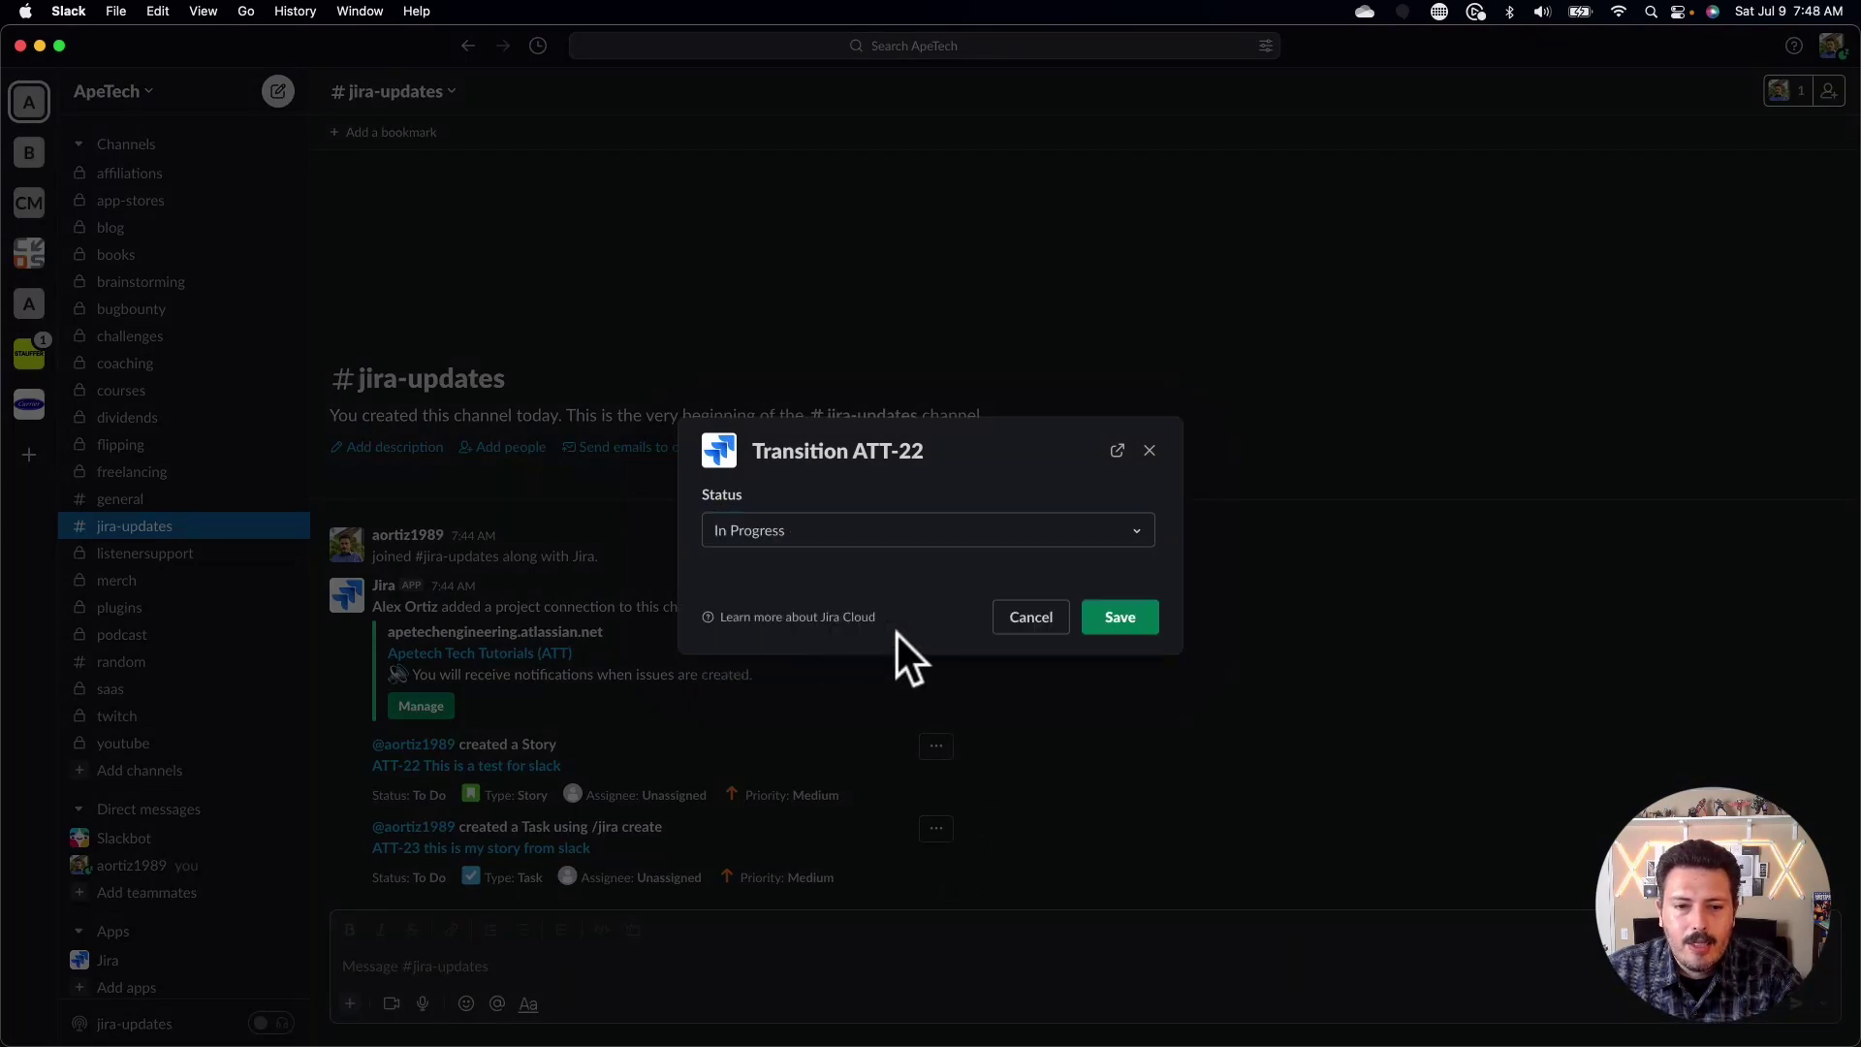
click(1113, 621)
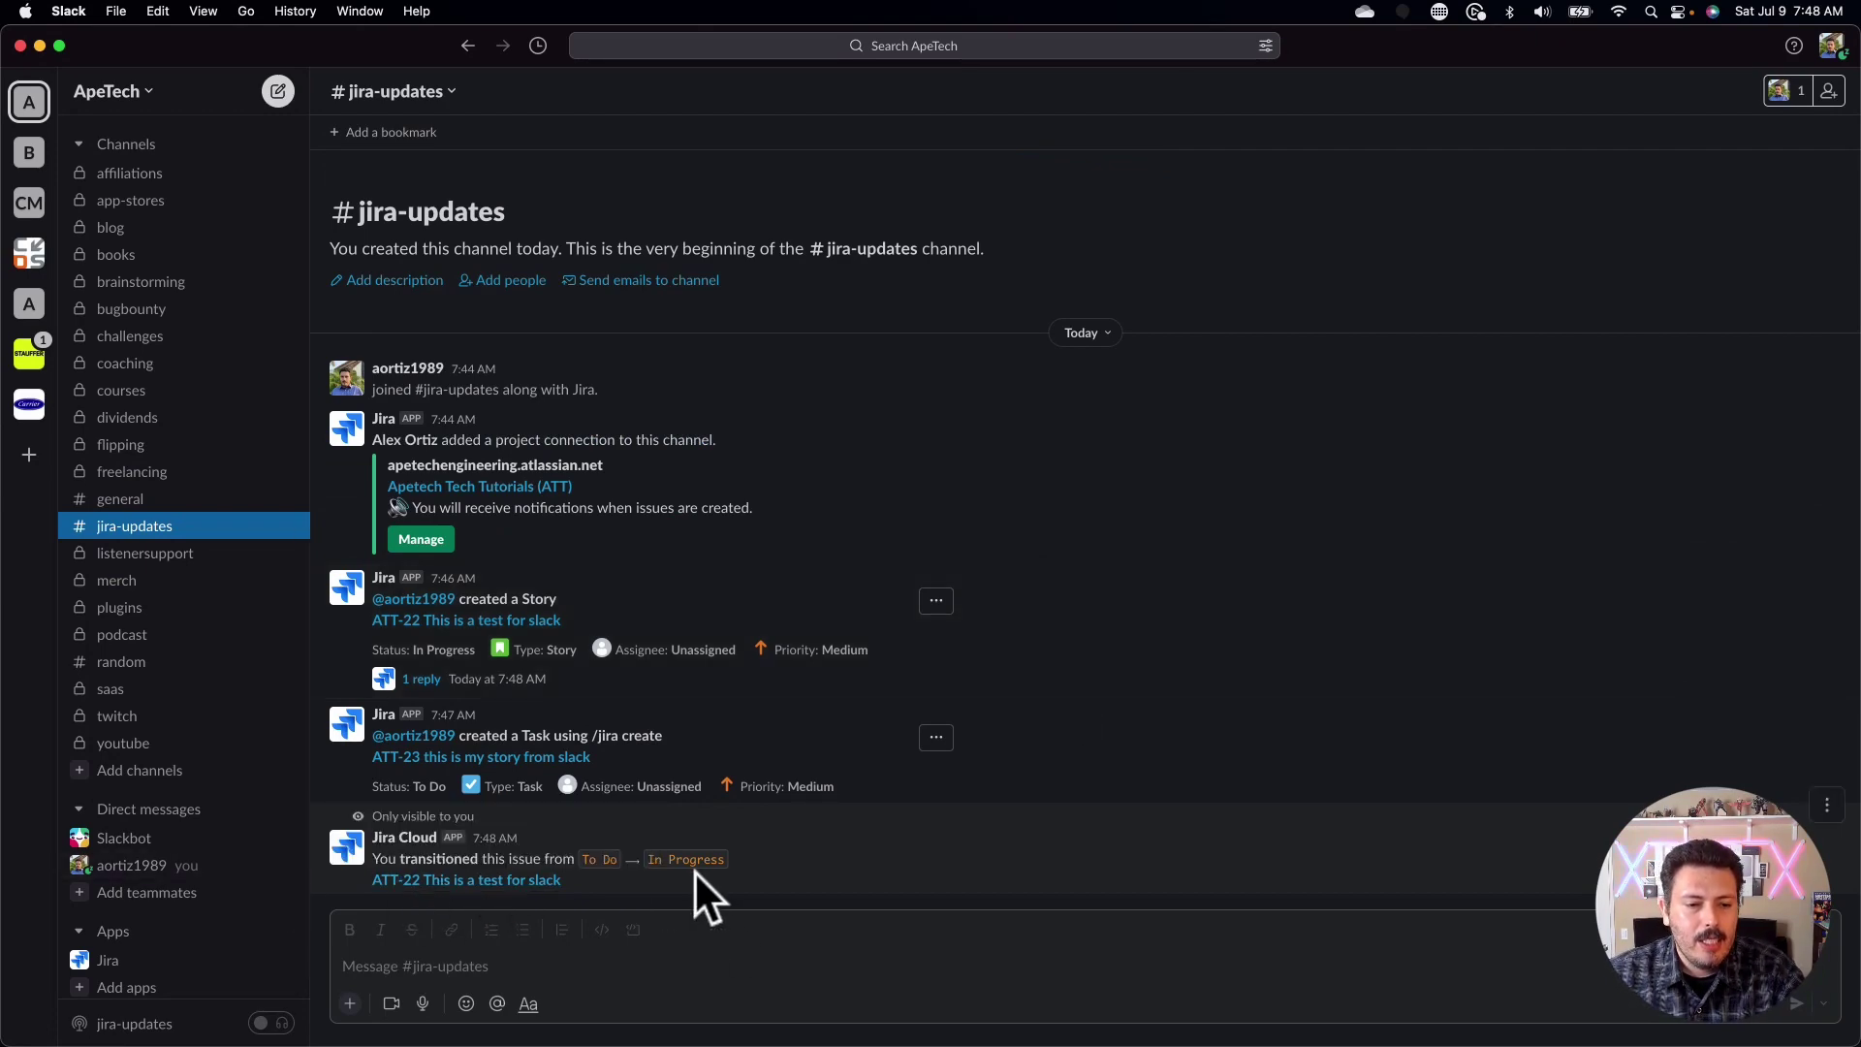
Refresh Jira's issues list to show ATT-22 In Progress and close the two extra tabs.
key(ctrl+Up)
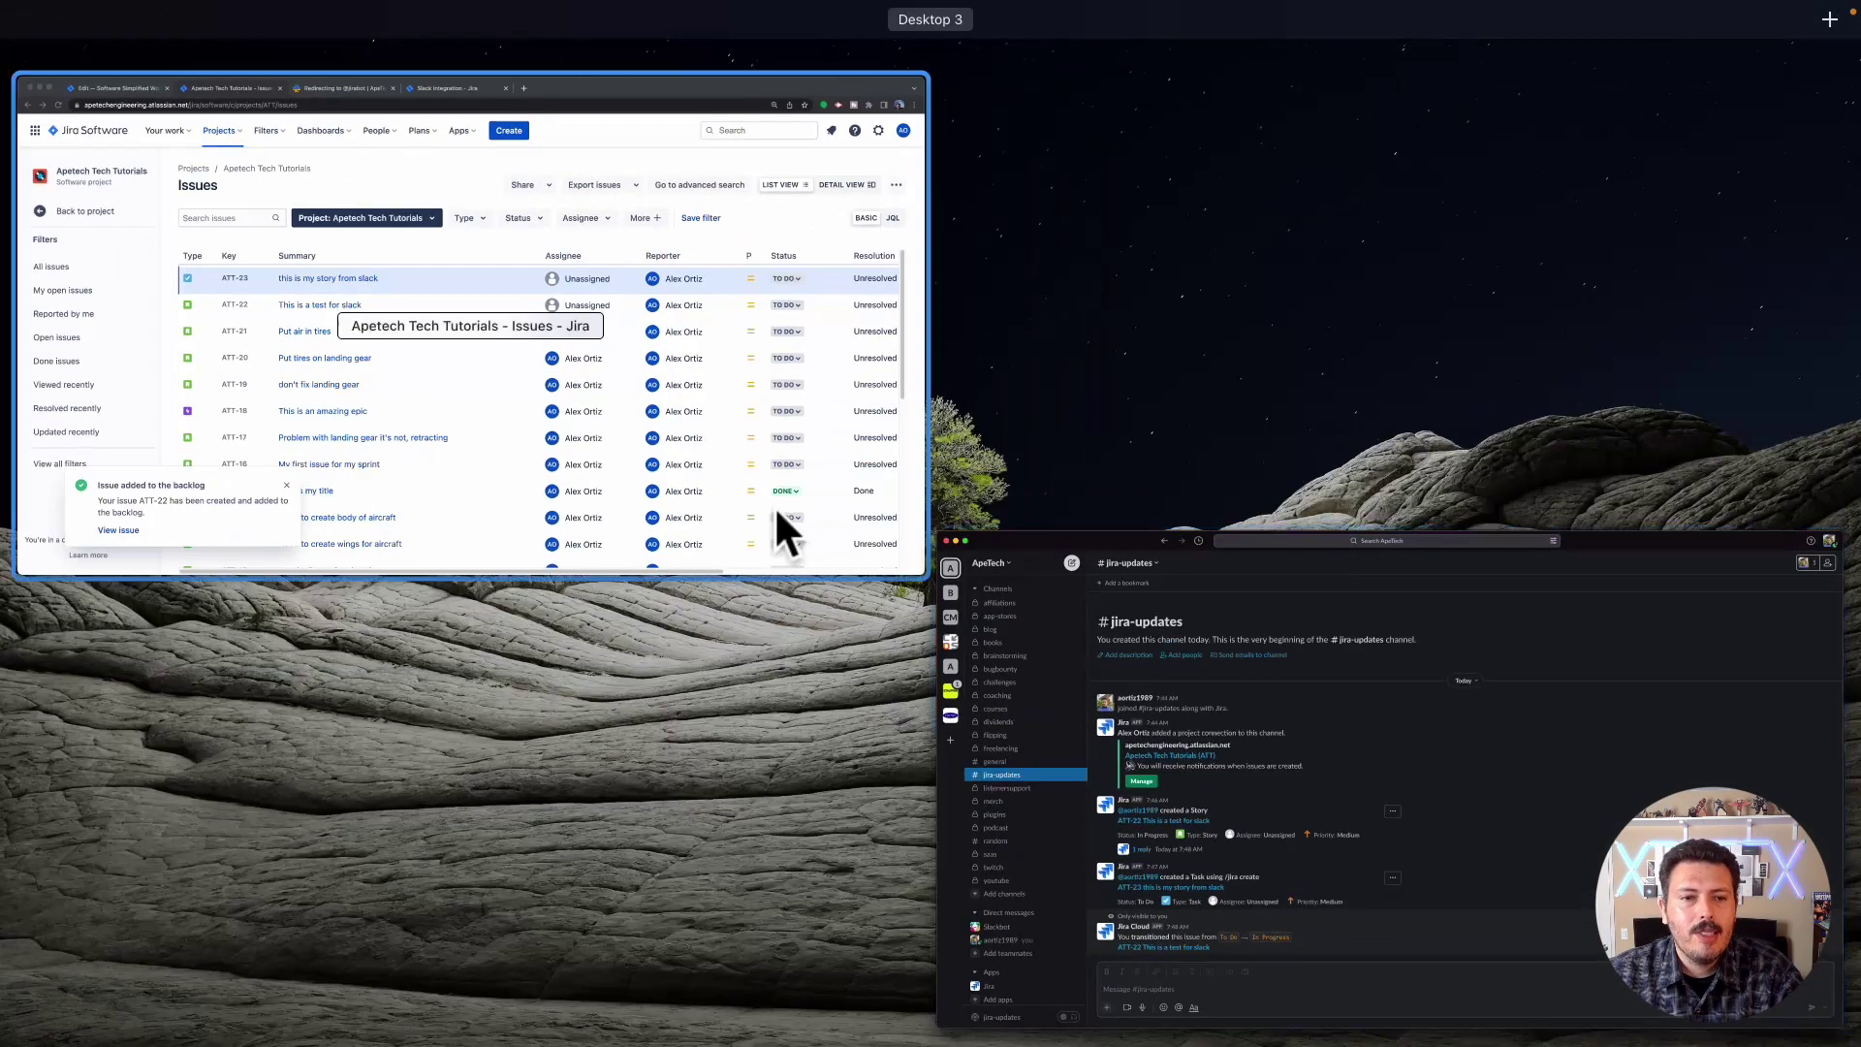
click(684, 432)
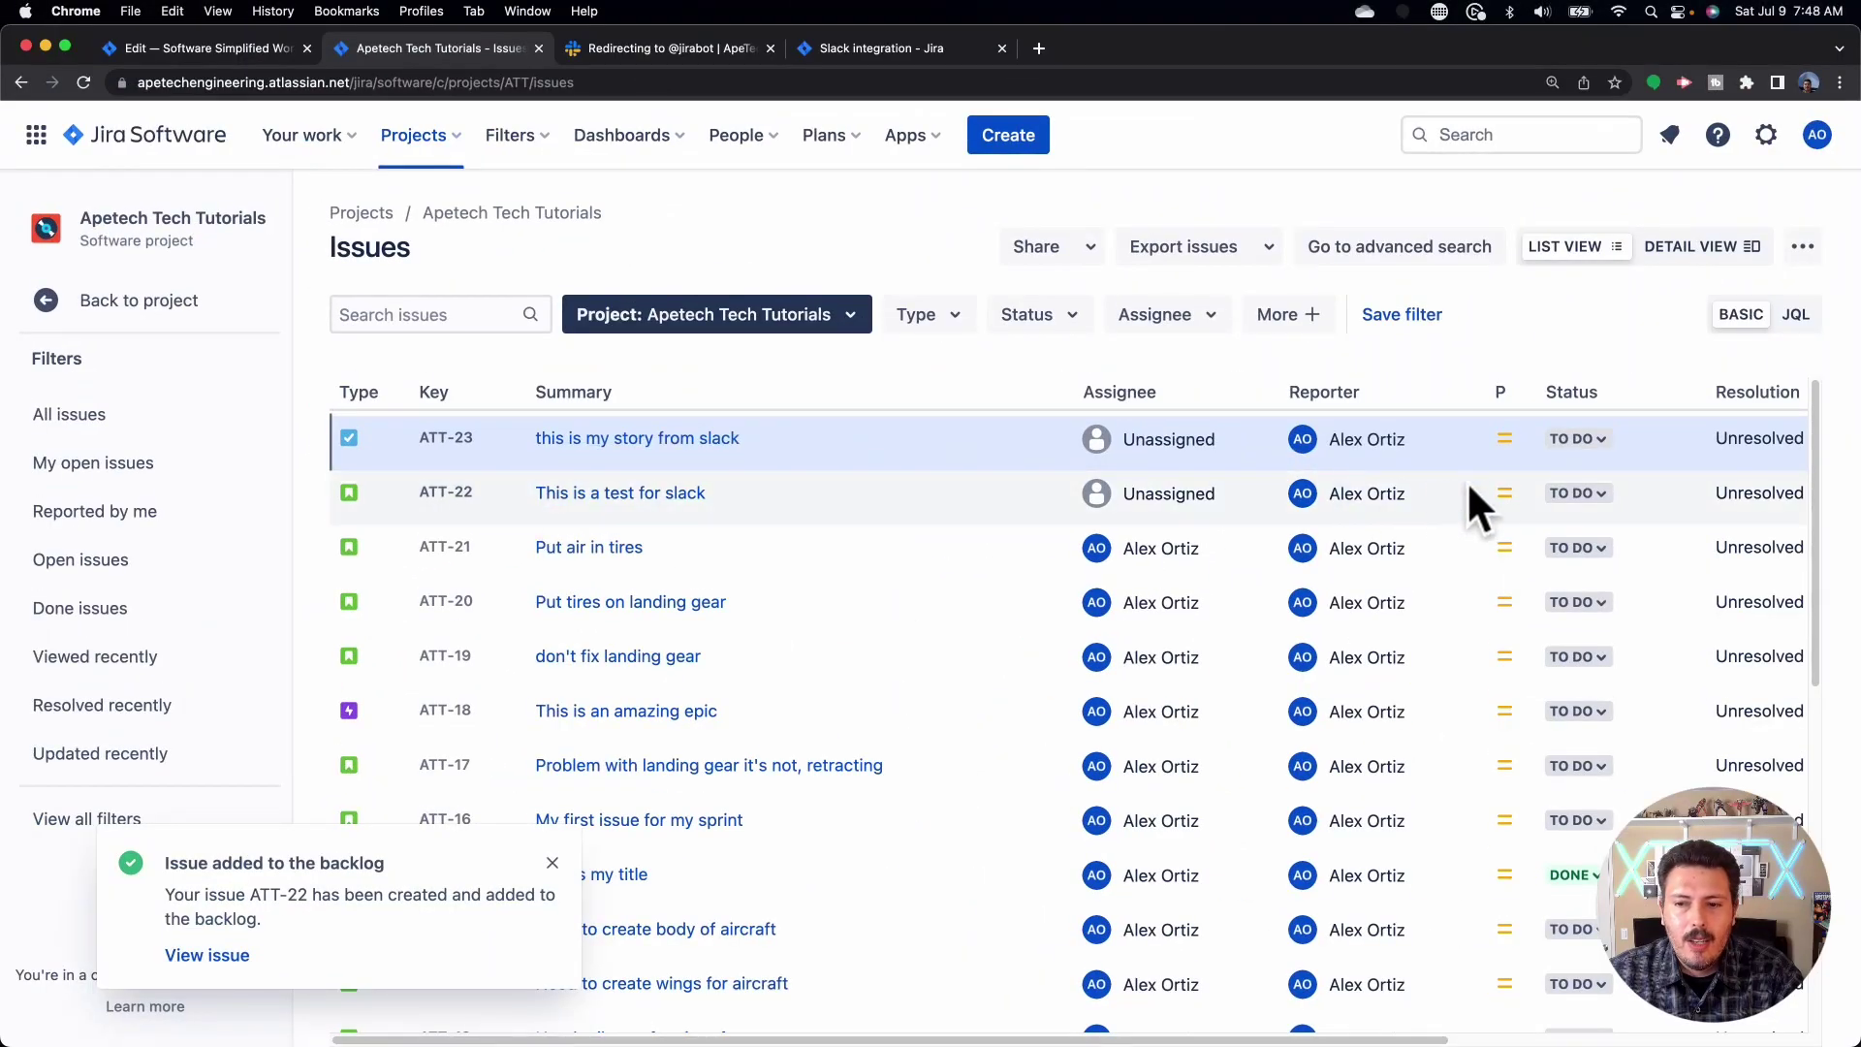
click(83, 83)
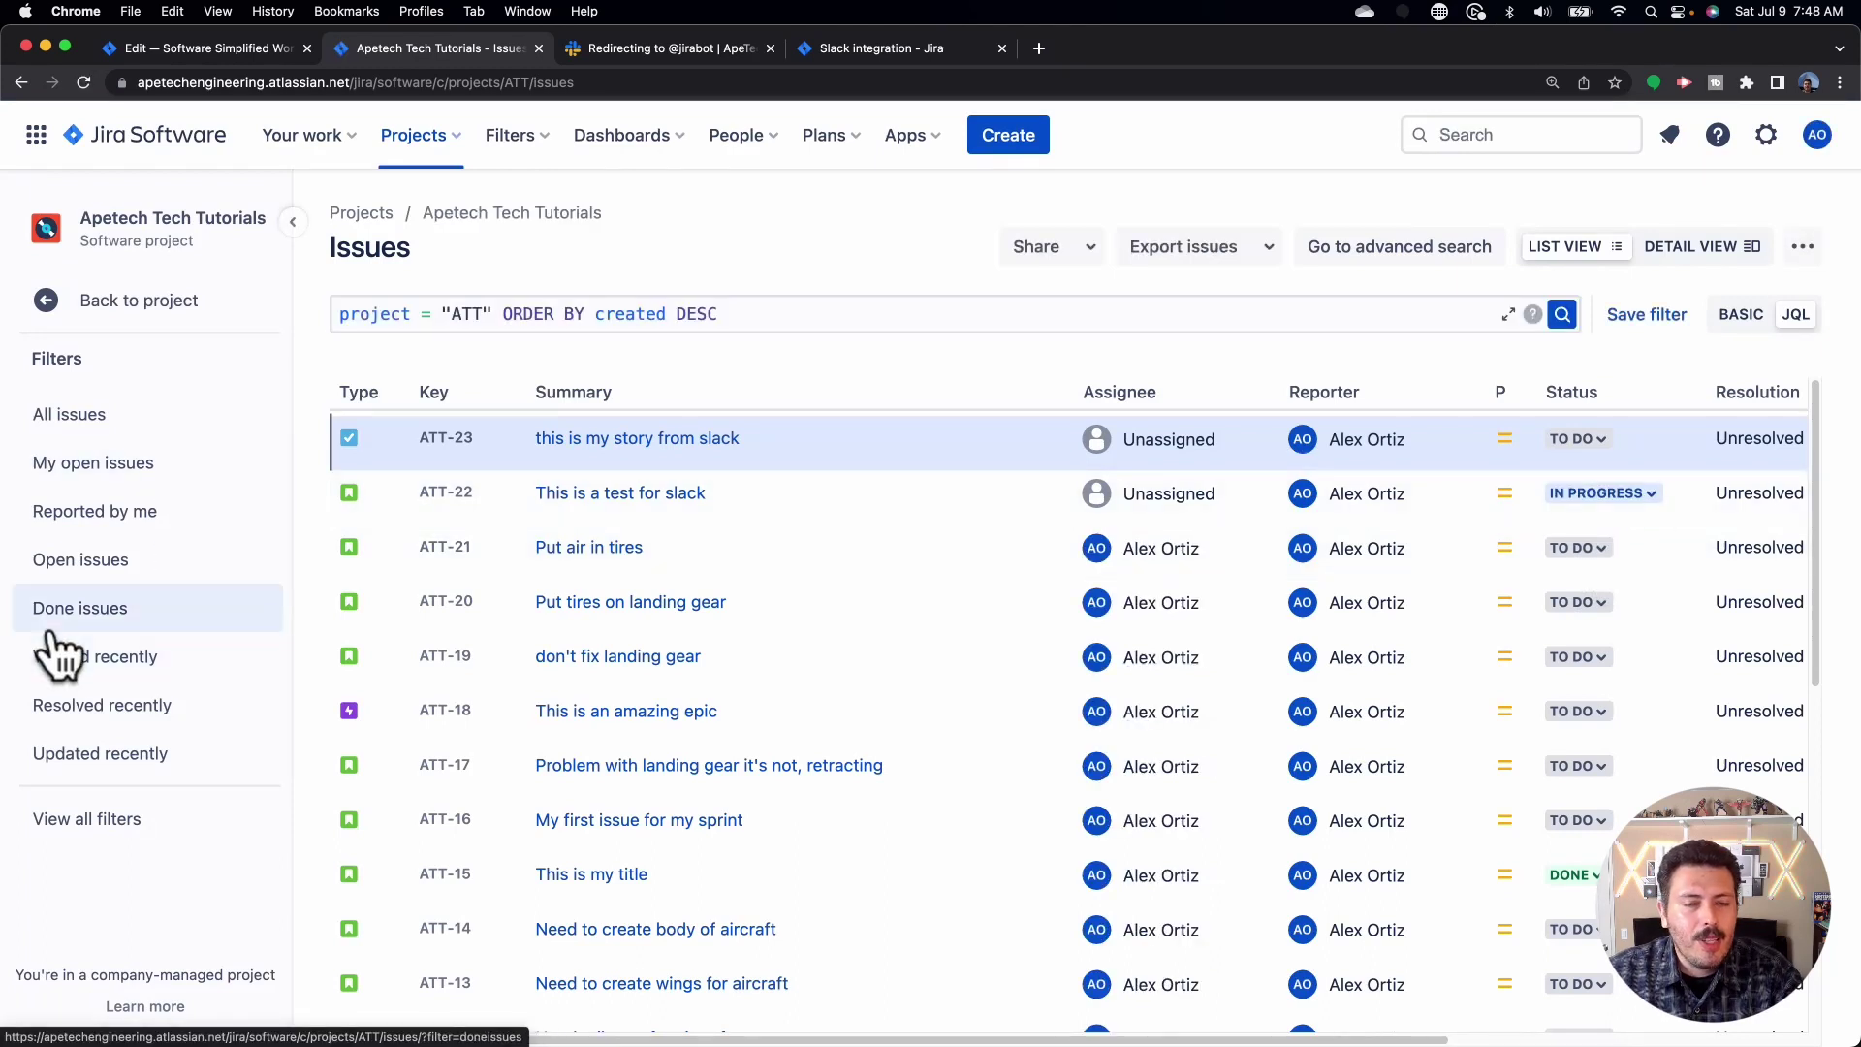
click(770, 48)
click(770, 46)
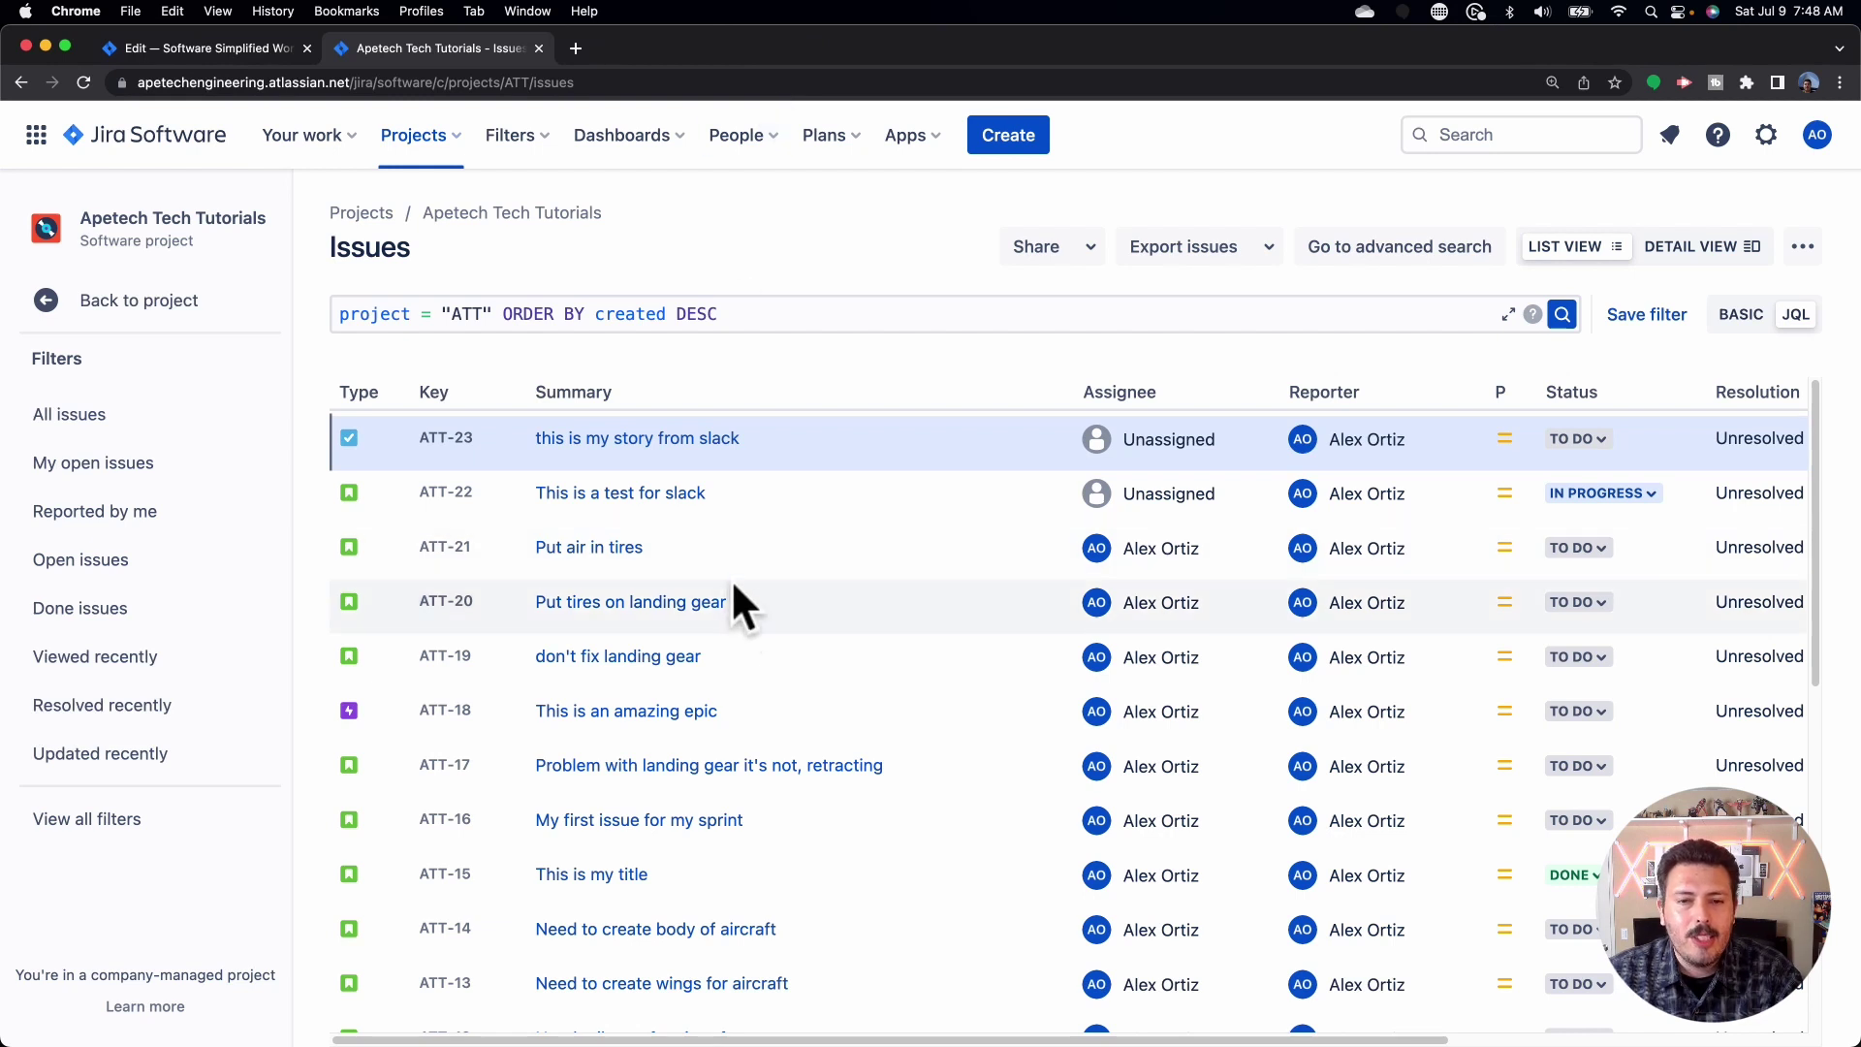